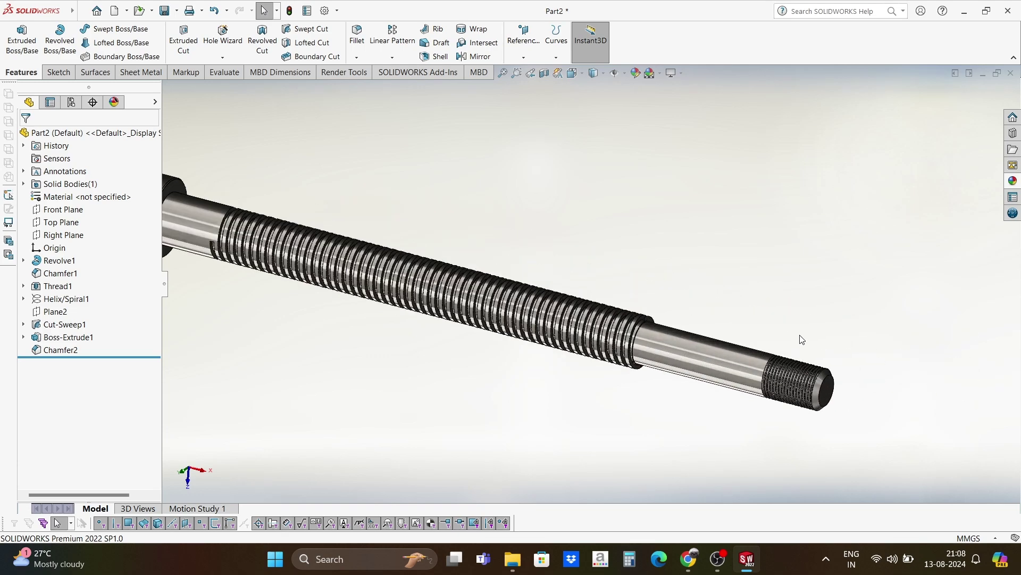
Orbit and zoom around the finished screw to inspect it from another side.
middle_drag(798, 333, 501, 281)
scroll(502, 281, up, 2)
scroll(875, 406, down, 5)
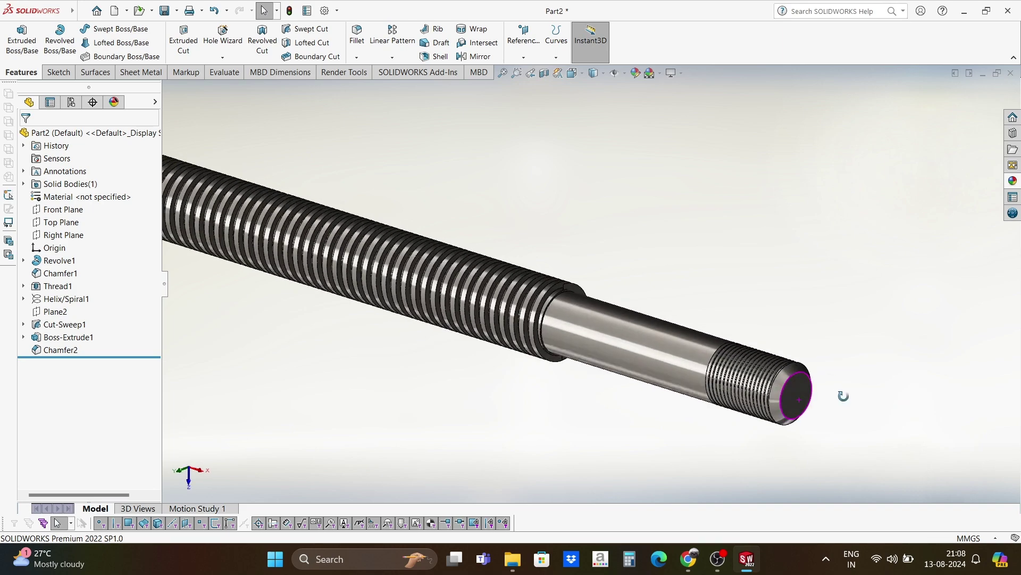
middle_drag(842, 395, 724, 261)
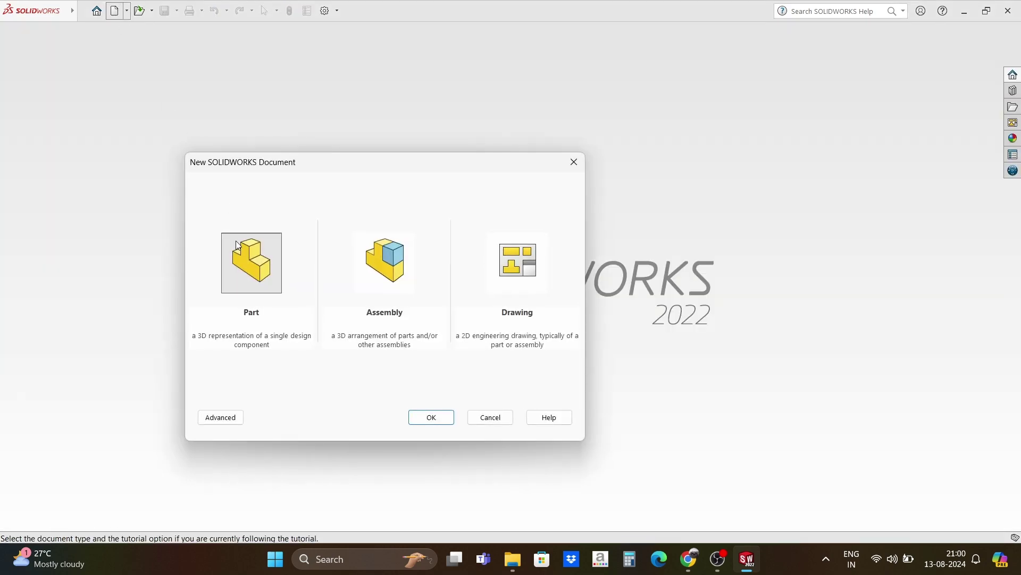
Create a new part and set its document units to MMGS.
click(258, 270)
click(431, 417)
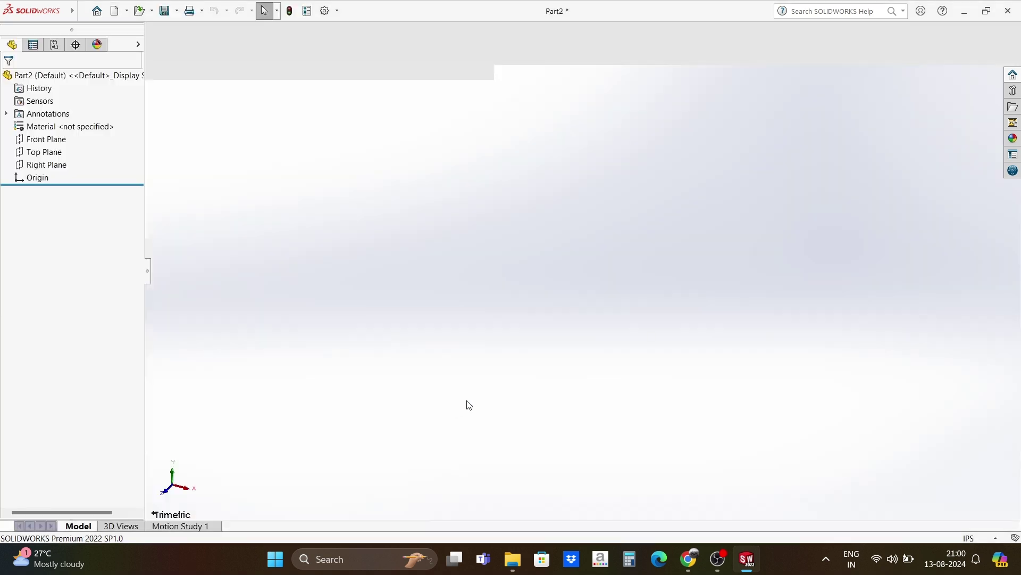
click(969, 537)
click(960, 491)
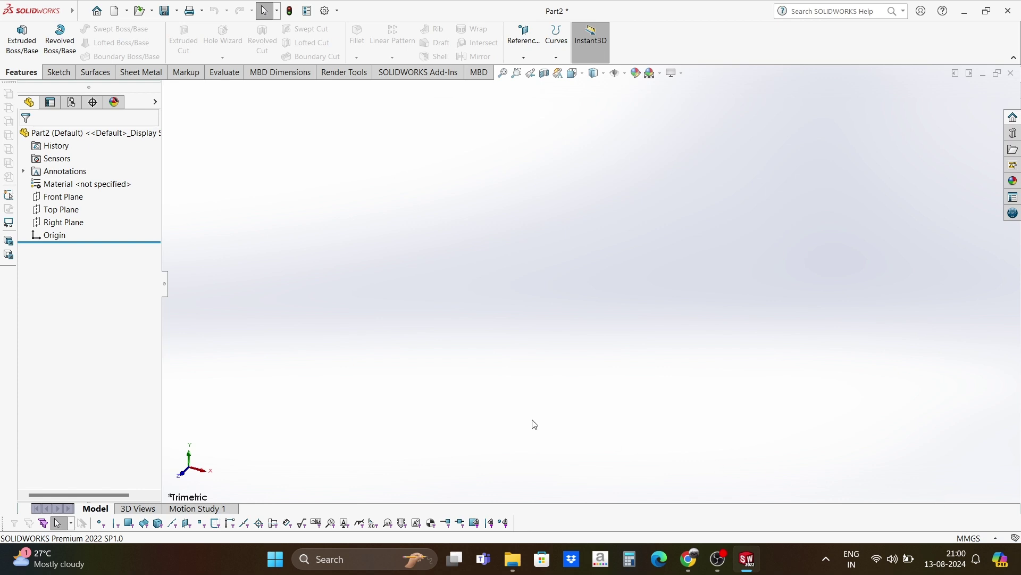
Start a Front Plane sketch and draw a centerline rightward from the origin.
right_click(67, 205)
click(75, 185)
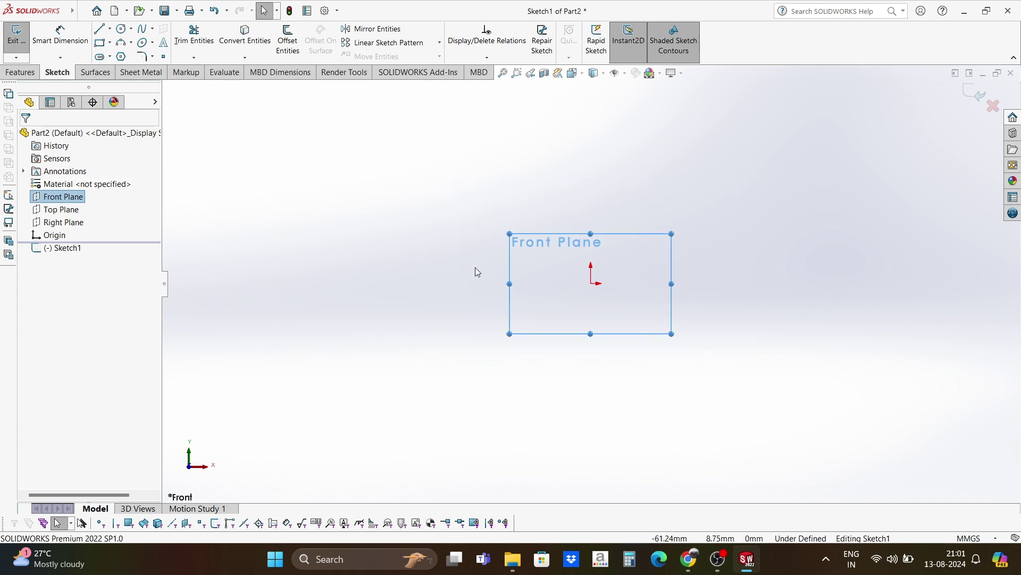
click(110, 28)
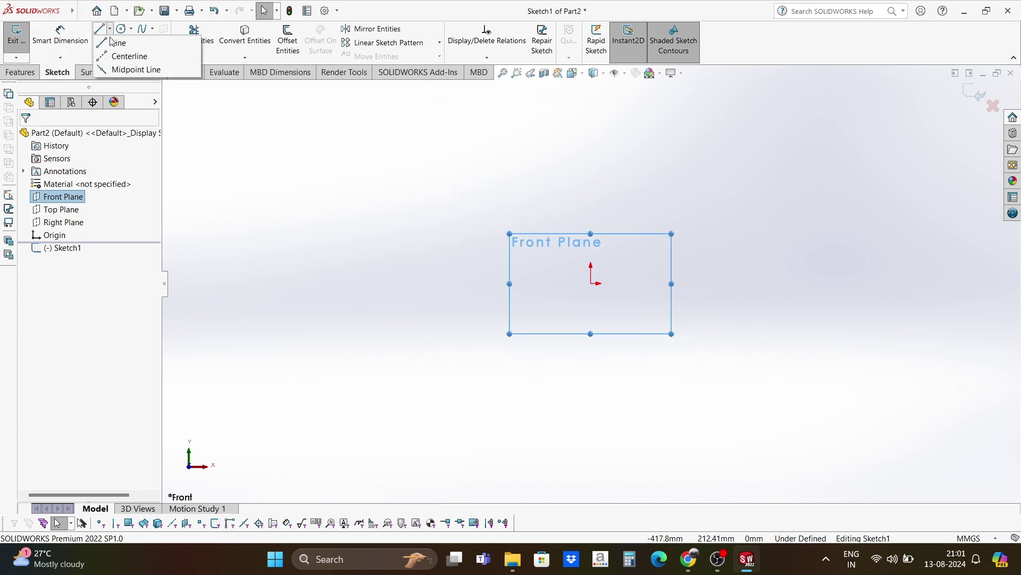
click(118, 53)
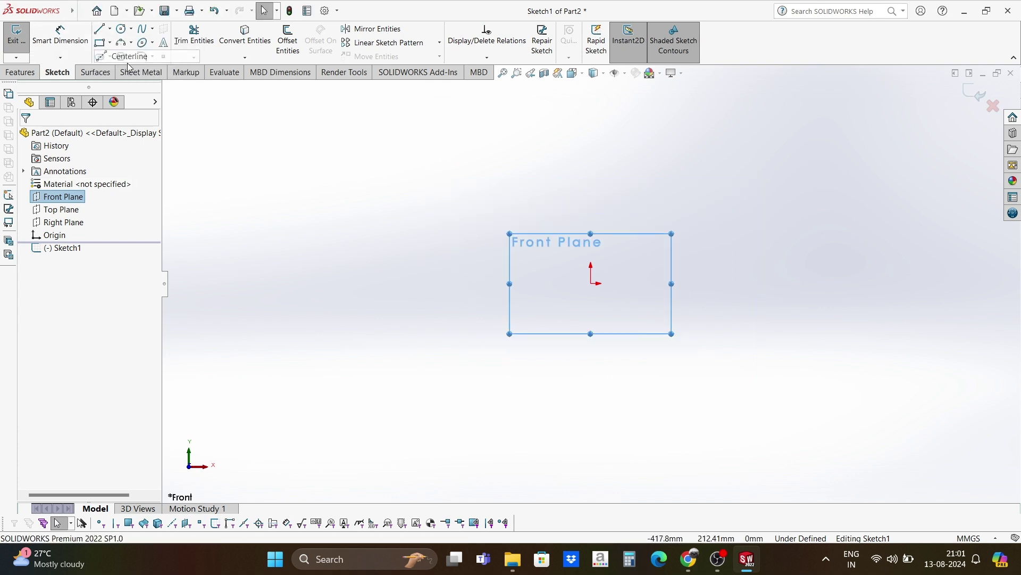
click(591, 283)
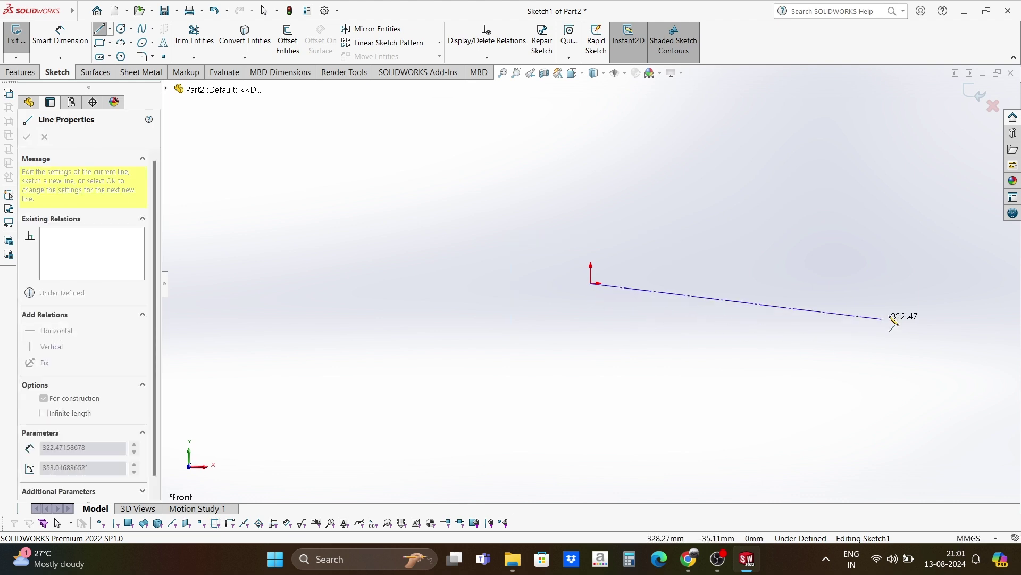
click(964, 280)
right_click(966, 281)
click(971, 288)
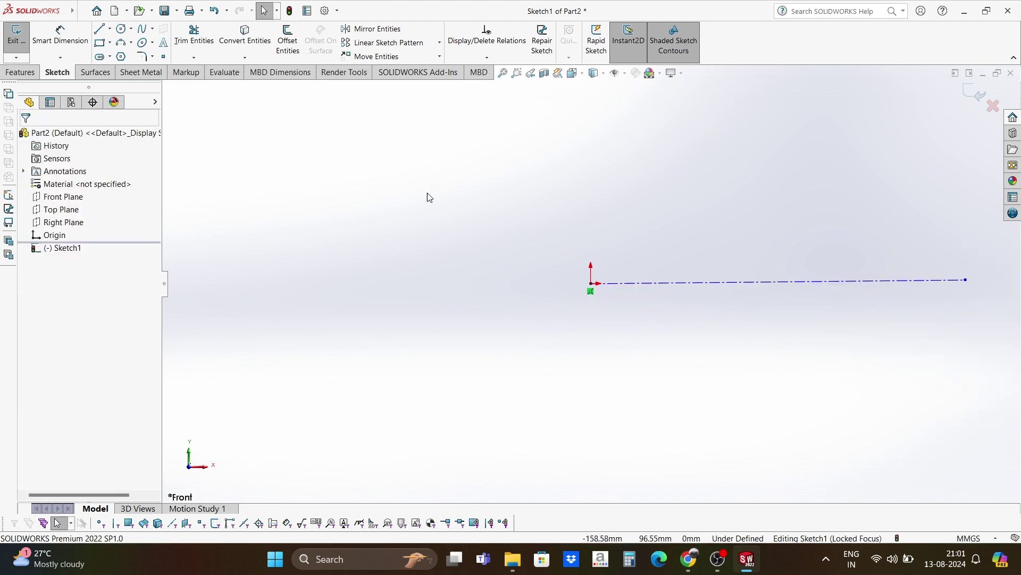
Make the centerline horizontal so the sketch becomes fully defined.
click(768, 282)
click(799, 234)
click(30, 138)
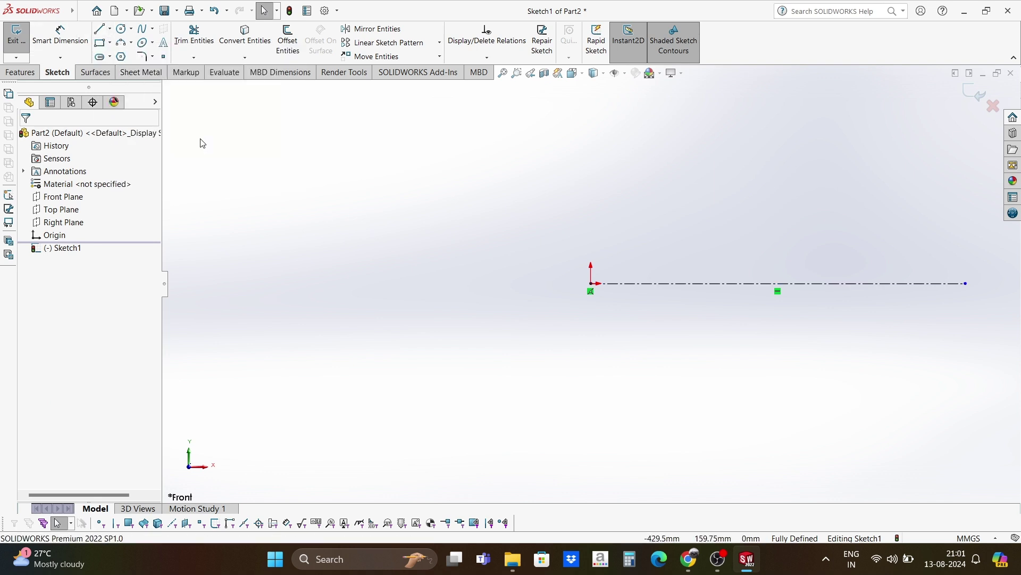
With the Line tool, draw the collar's left side and top starting at the origin.
scroll(869, 269, down, 2)
scroll(615, 273, down, 2)
click(98, 29)
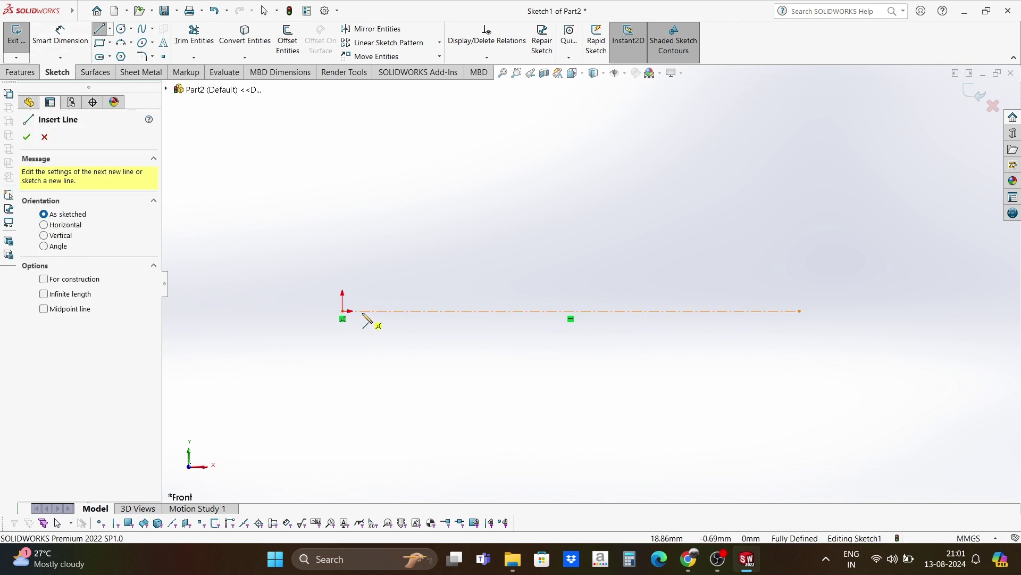
click(342, 311)
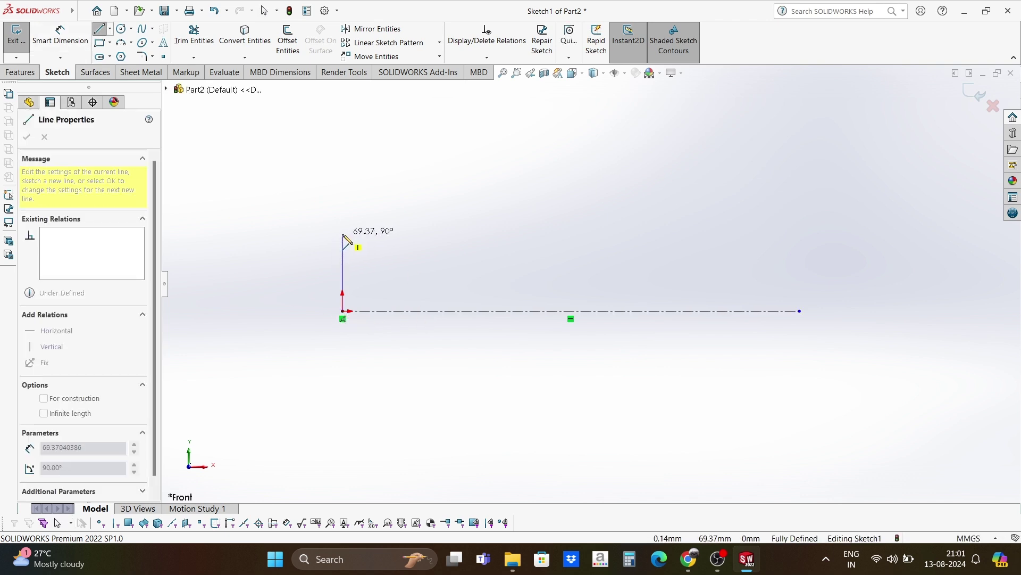
click(343, 234)
click(379, 233)
click(379, 263)
Continue the profile through the middle and narrow end steps and close it at the origin.
click(540, 263)
click(540, 279)
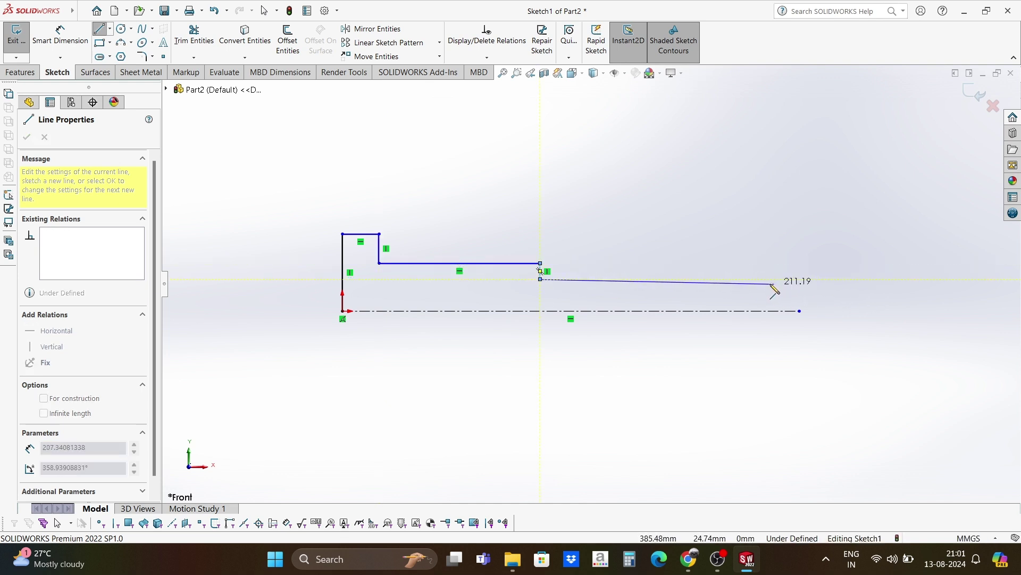
click(773, 279)
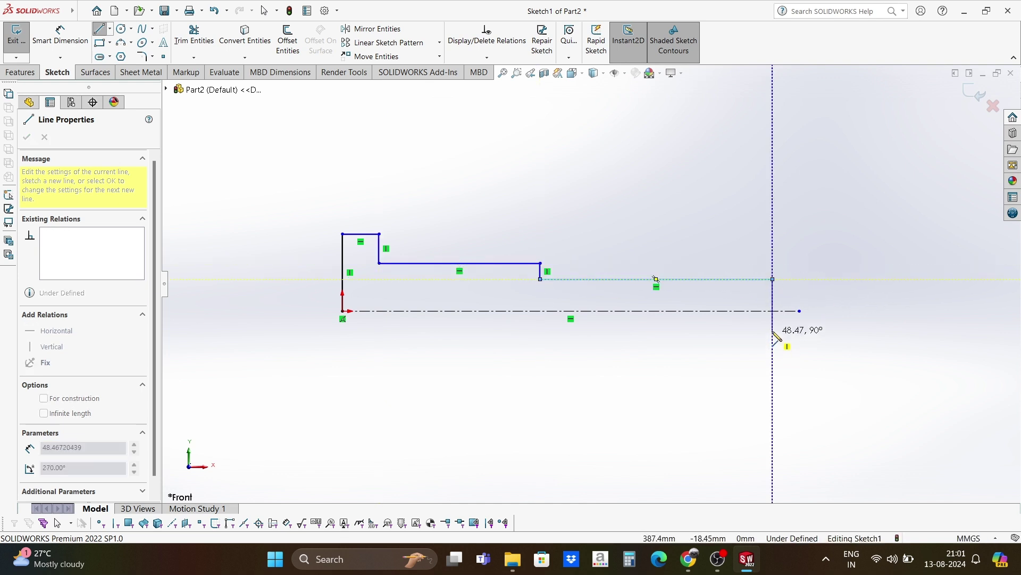
click(773, 311)
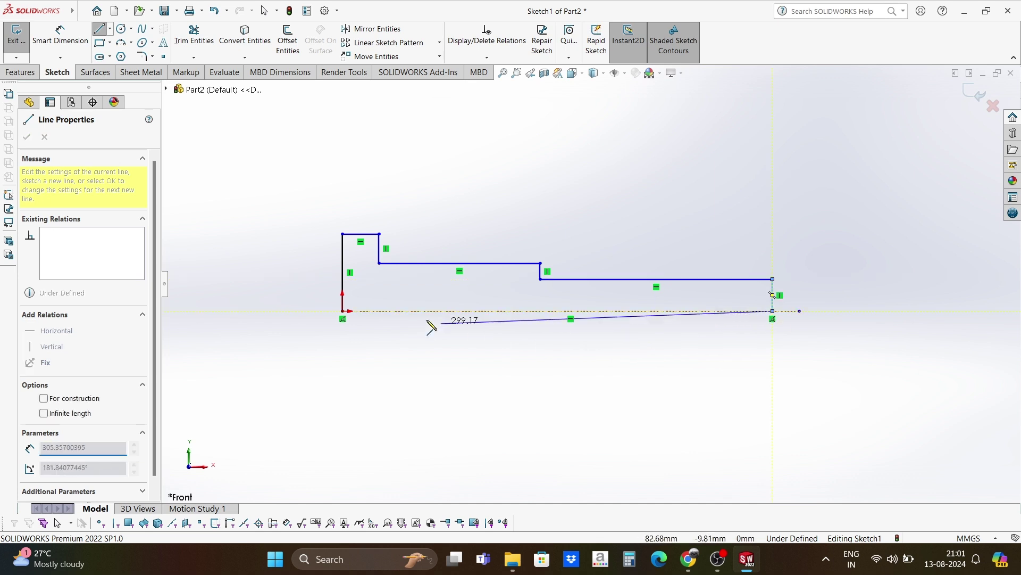
click(343, 311)
right_click(345, 316)
click(366, 321)
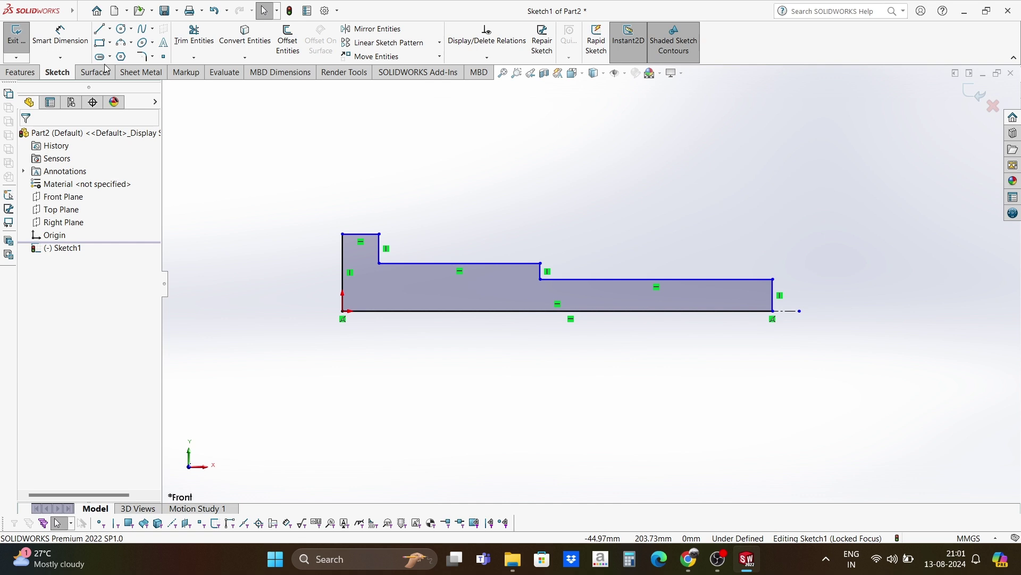
Dimension the end section 20 mm from the centerline.
click(60, 35)
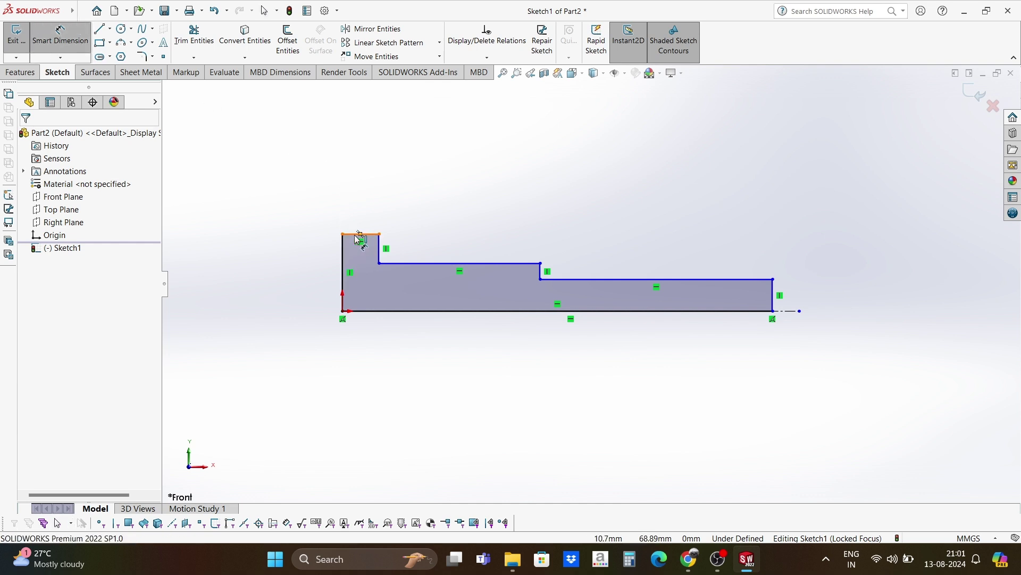
click(718, 280)
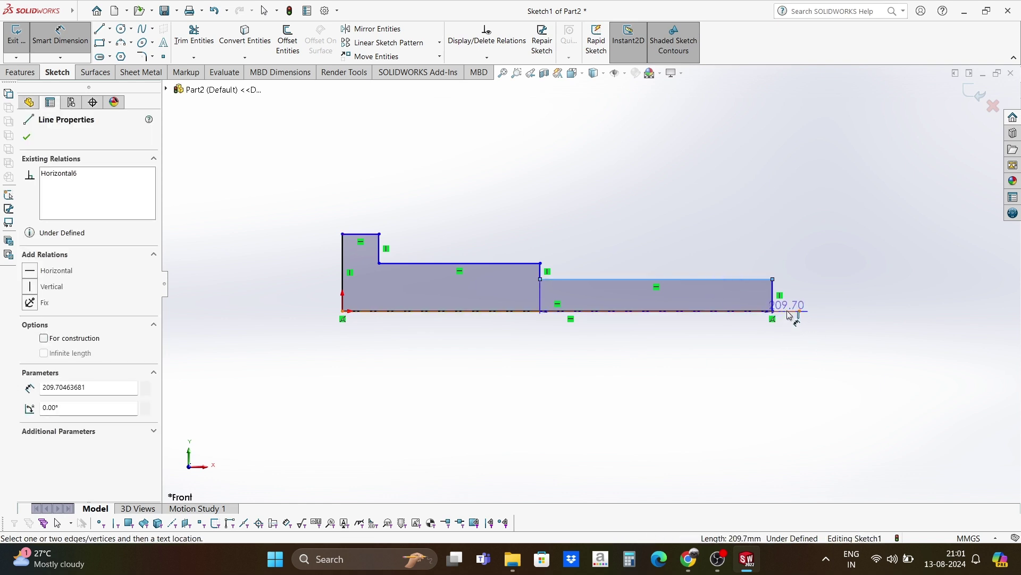
click(789, 314)
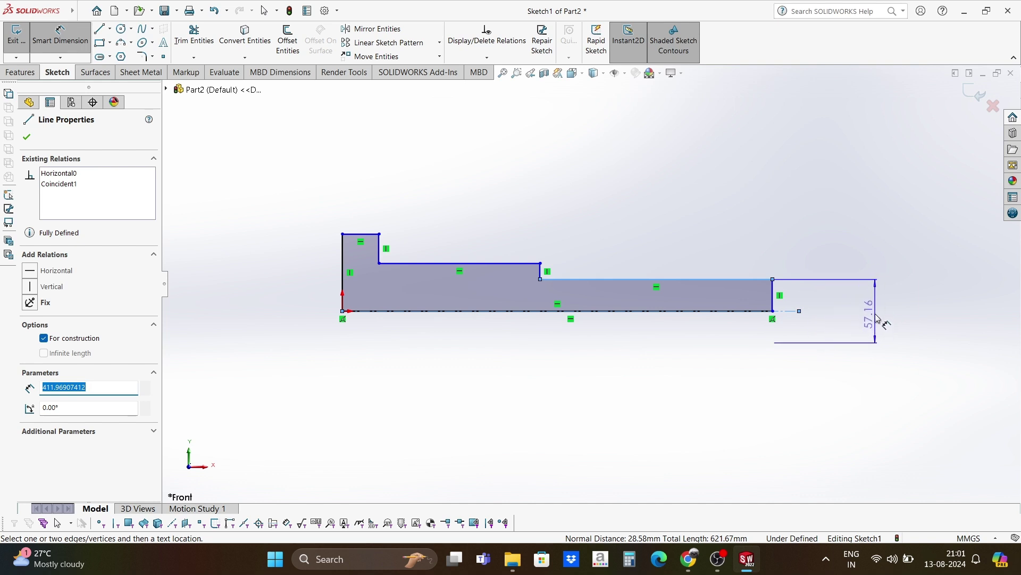
click(878, 321)
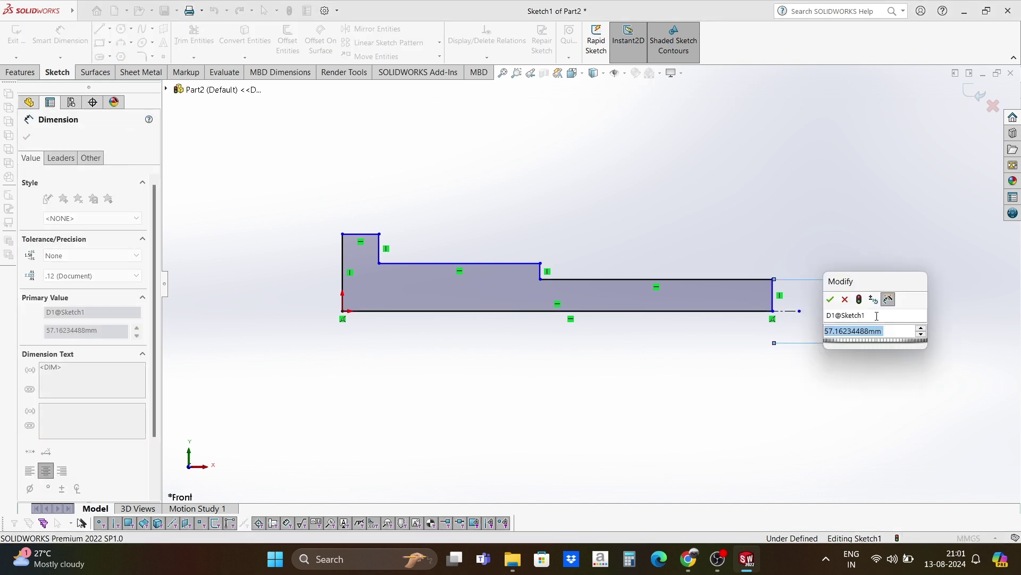
text(20)
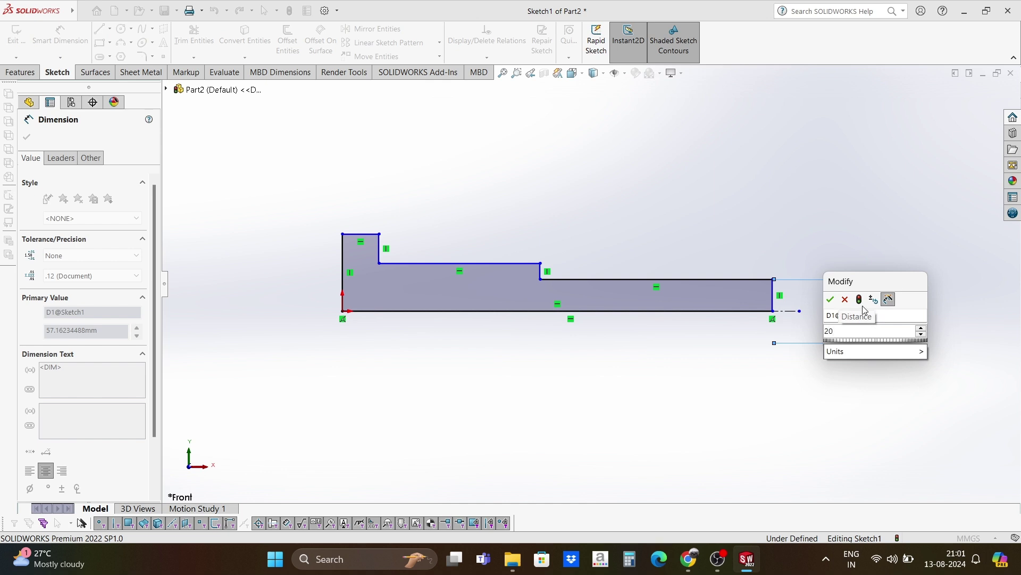
click(830, 301)
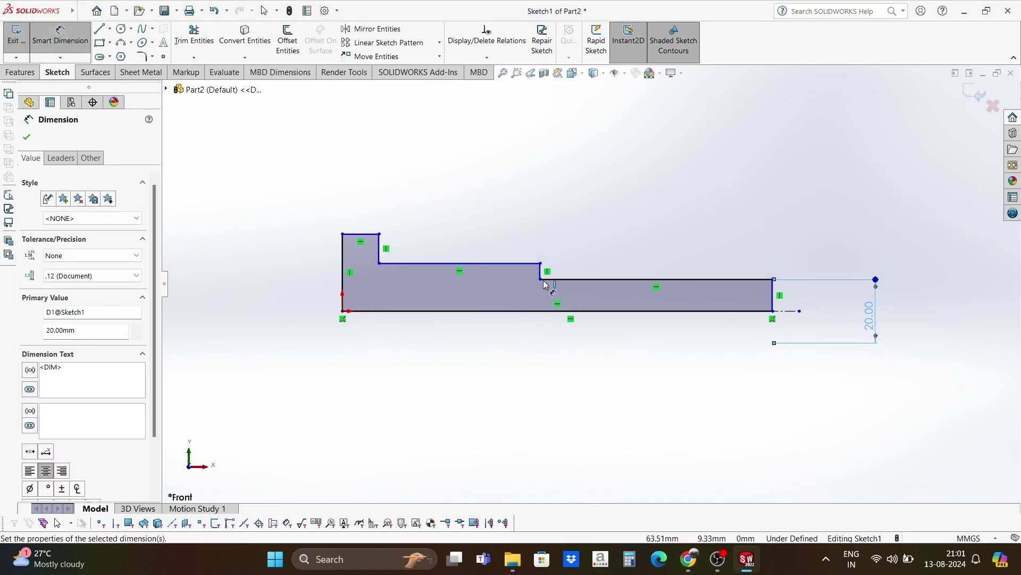
Dimension the middle step 25 mm and the collar 38 mm from the centerline.
click(525, 267)
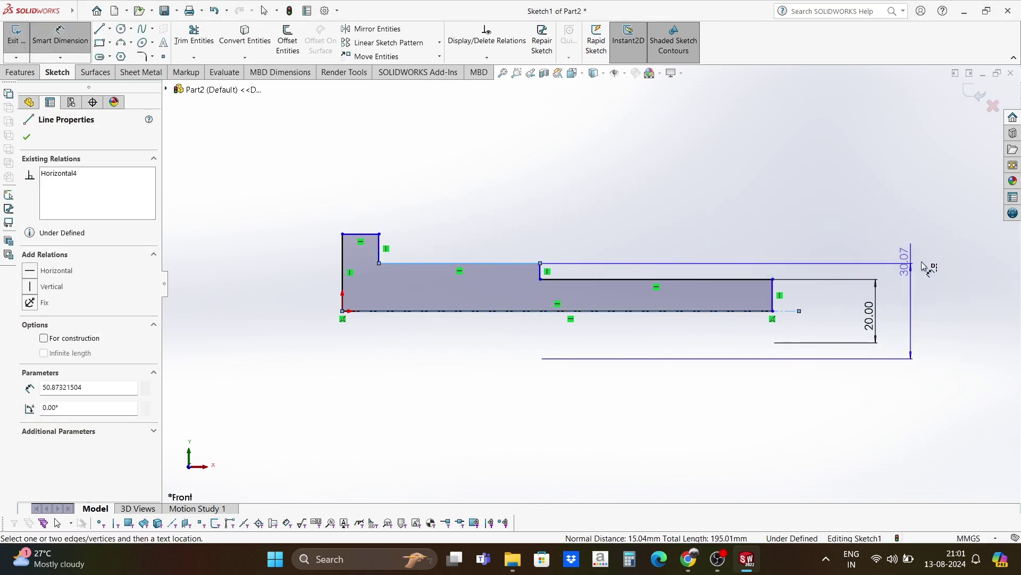
click(929, 313)
text(25)
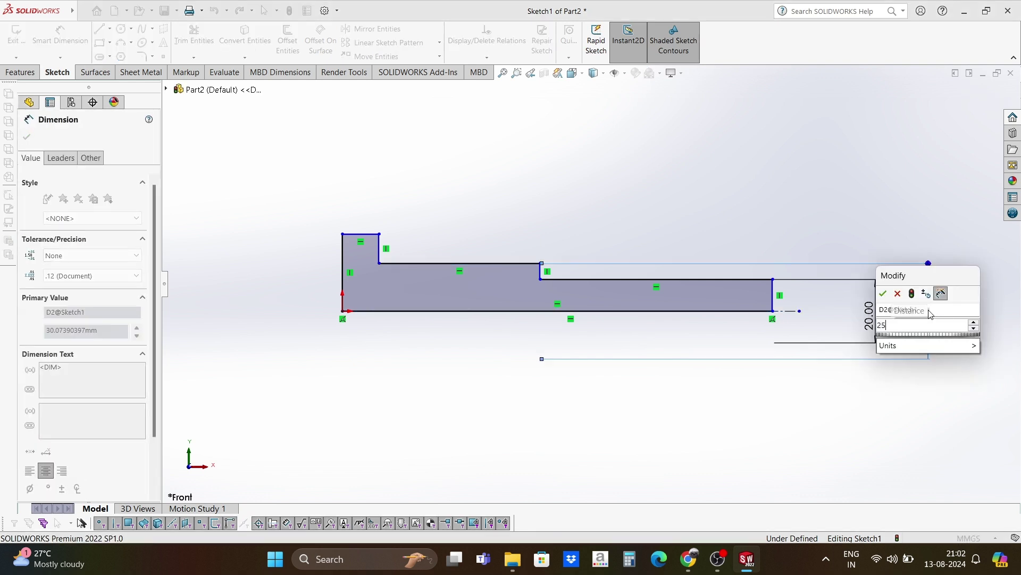
click(884, 294)
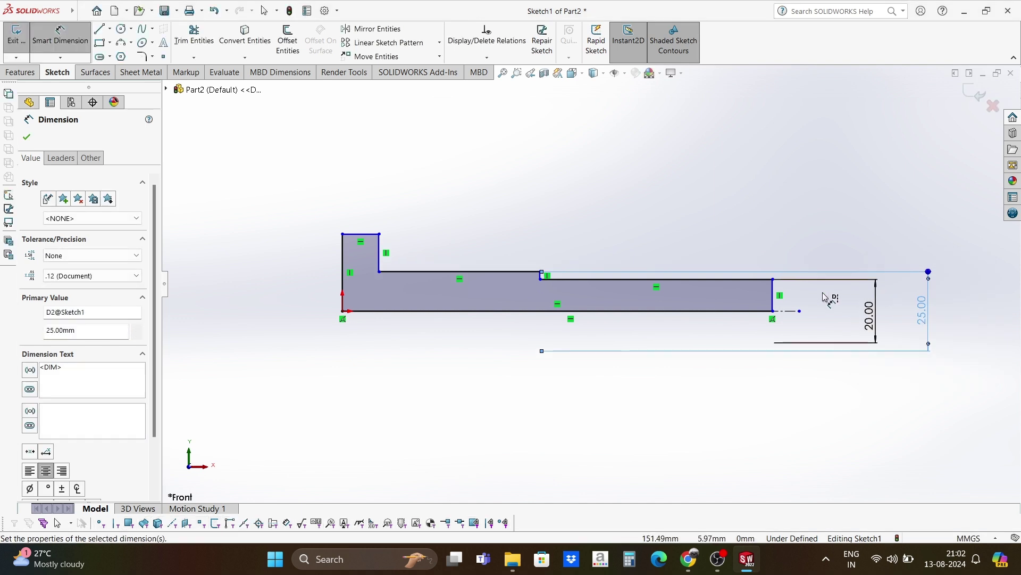
click(362, 239)
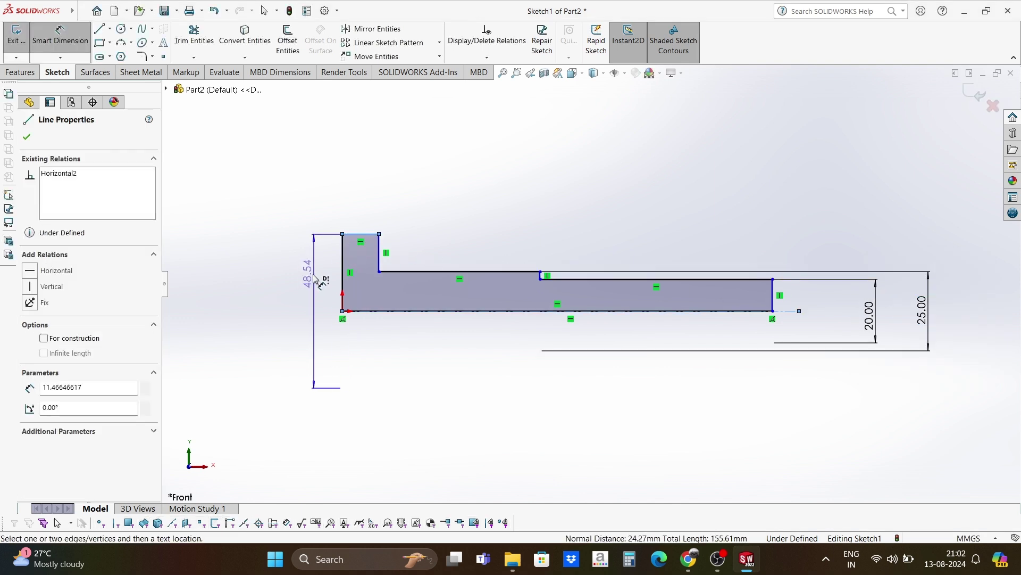
click(275, 305)
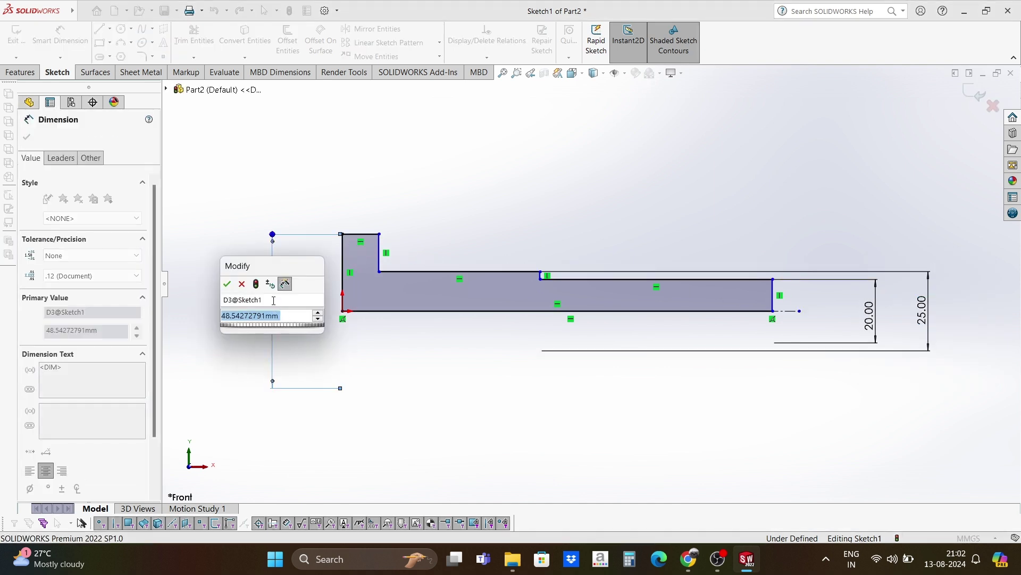
text(38)
click(224, 283)
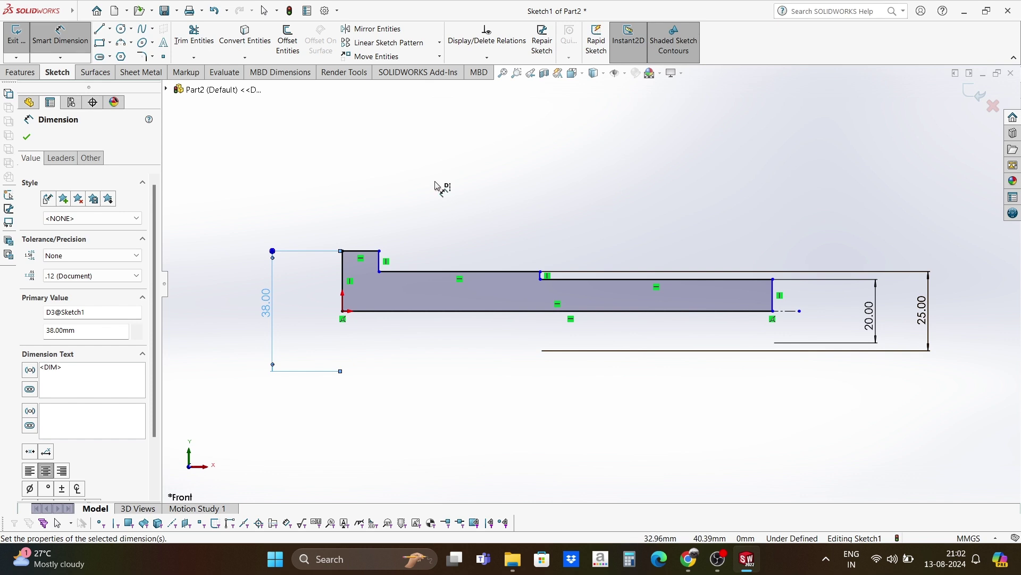
click(28, 138)
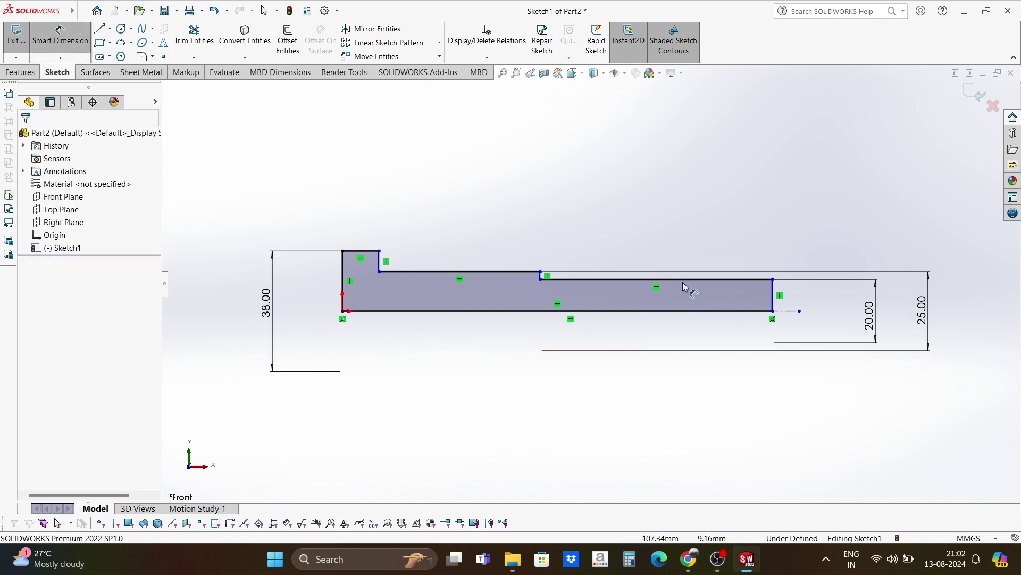
Dimension the collar width as 12 mm.
click(362, 250)
click(361, 208)
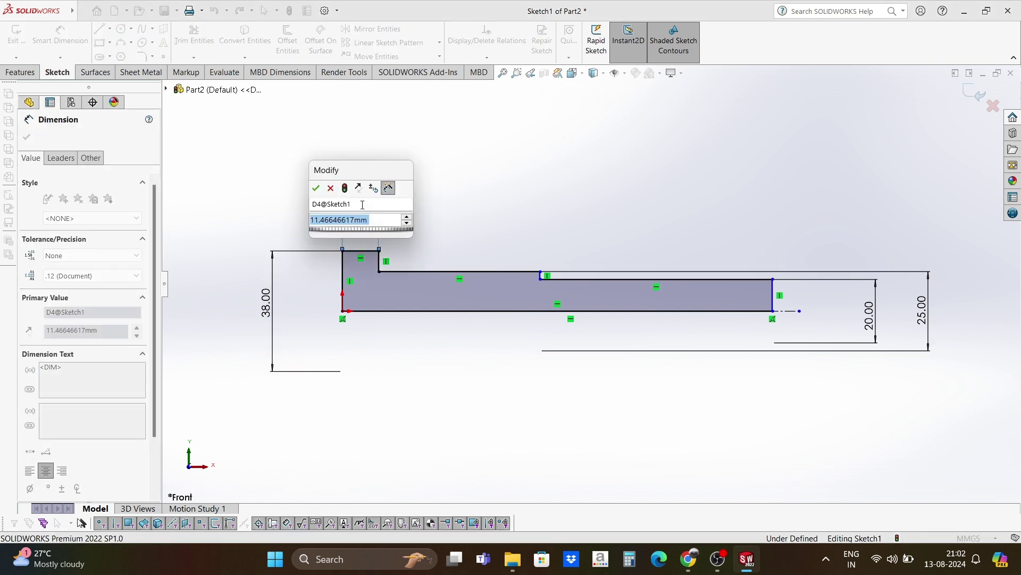
text(12)
click(315, 188)
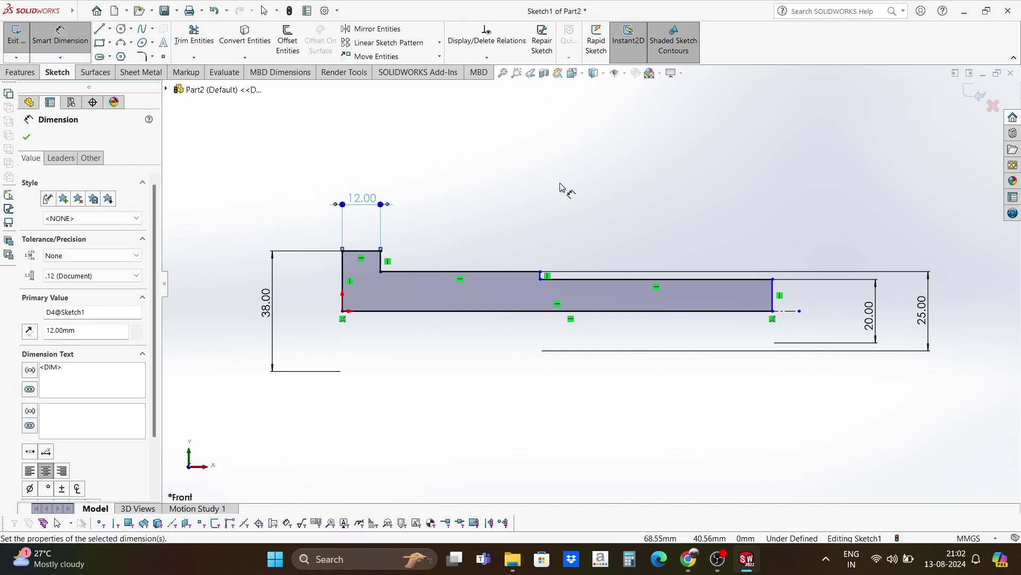
Add a 95 mm end-section length and a 245 mm main length above the profile.
click(669, 286)
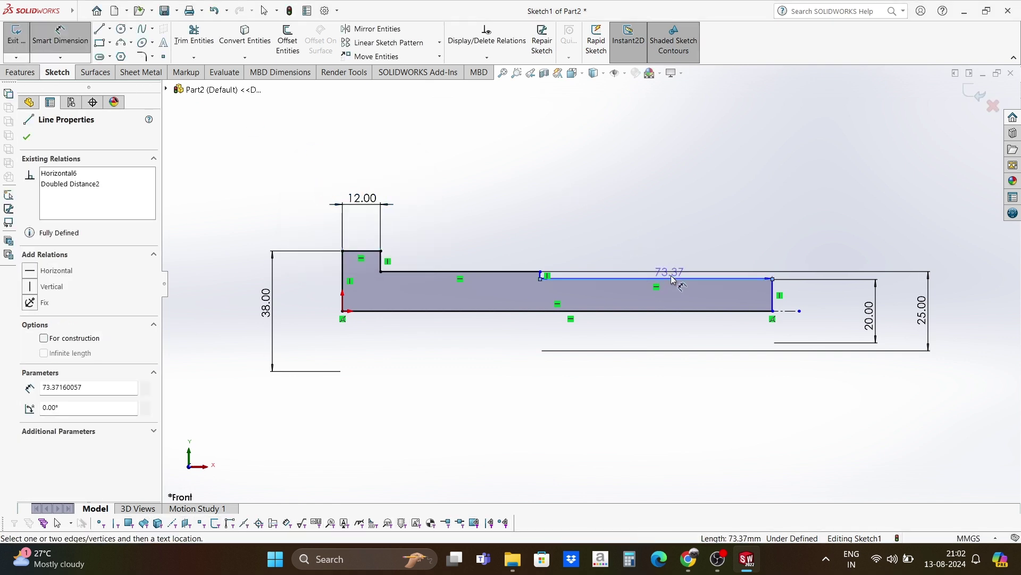
click(673, 235)
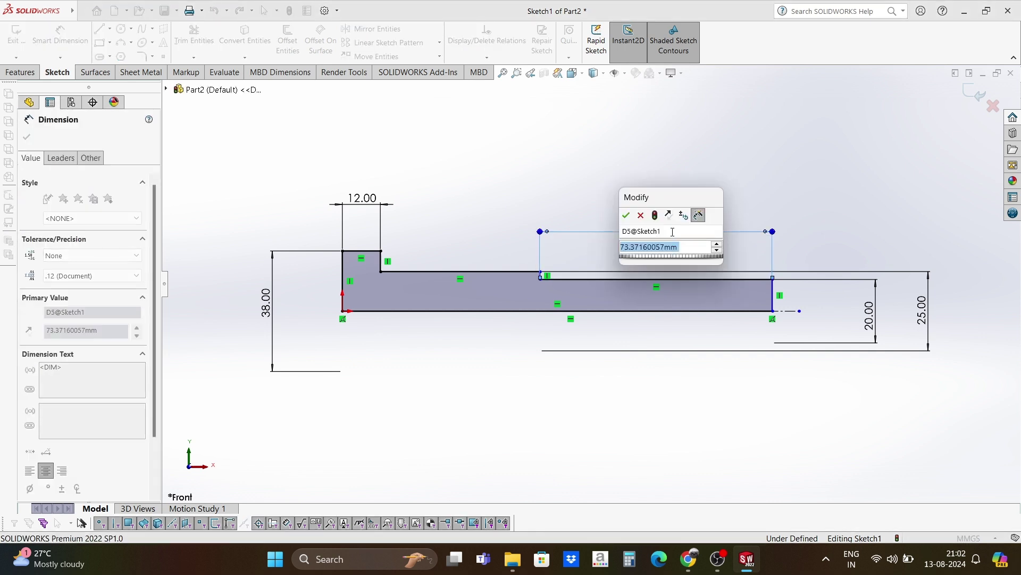
text(95)
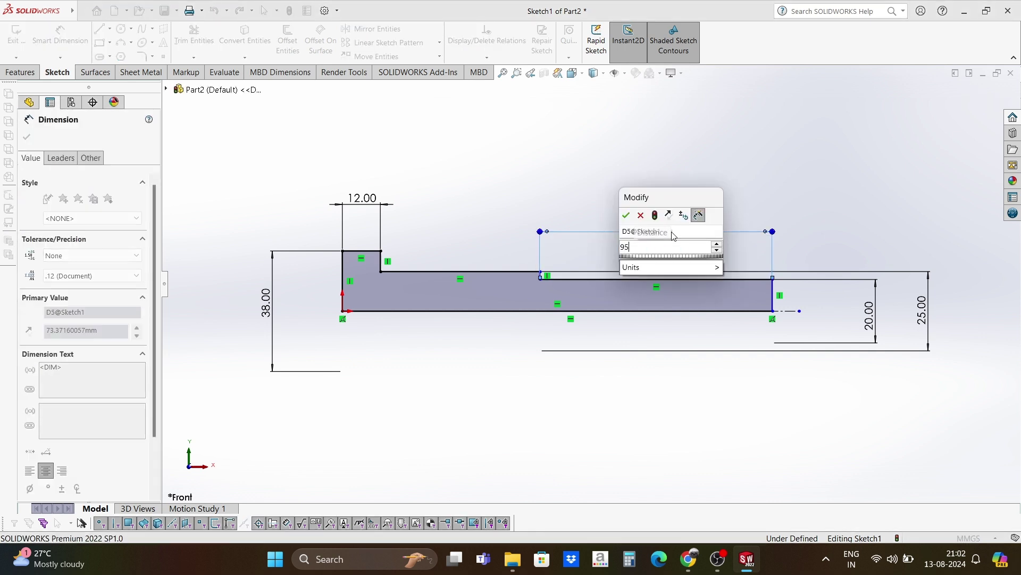
click(630, 217)
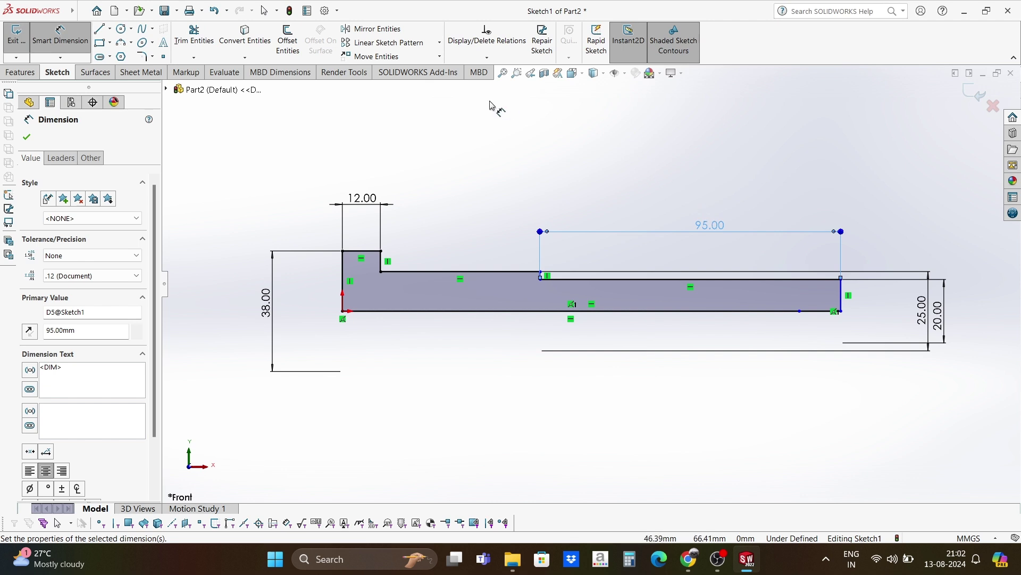
drag(685, 226, 708, 203)
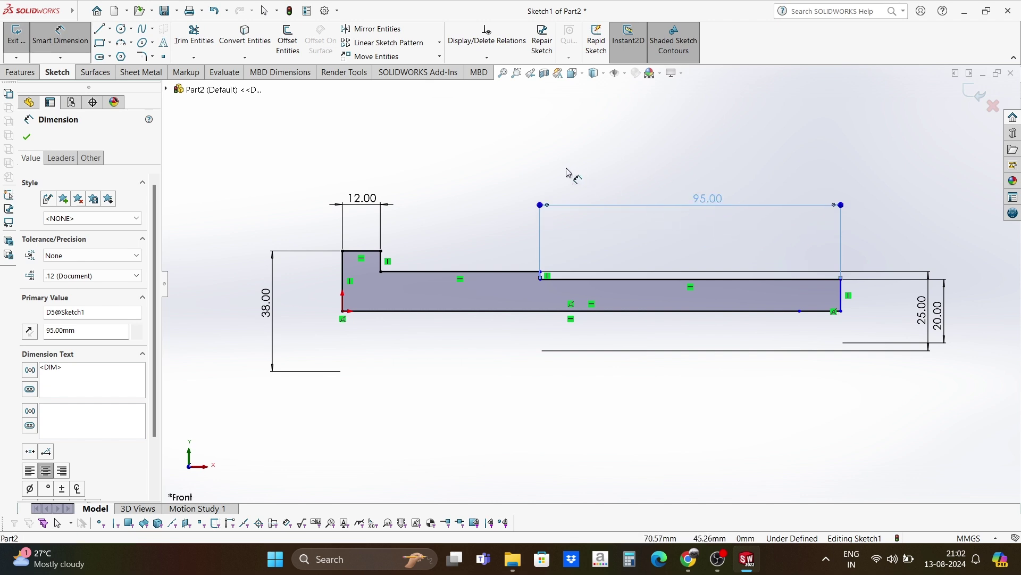
click(471, 271)
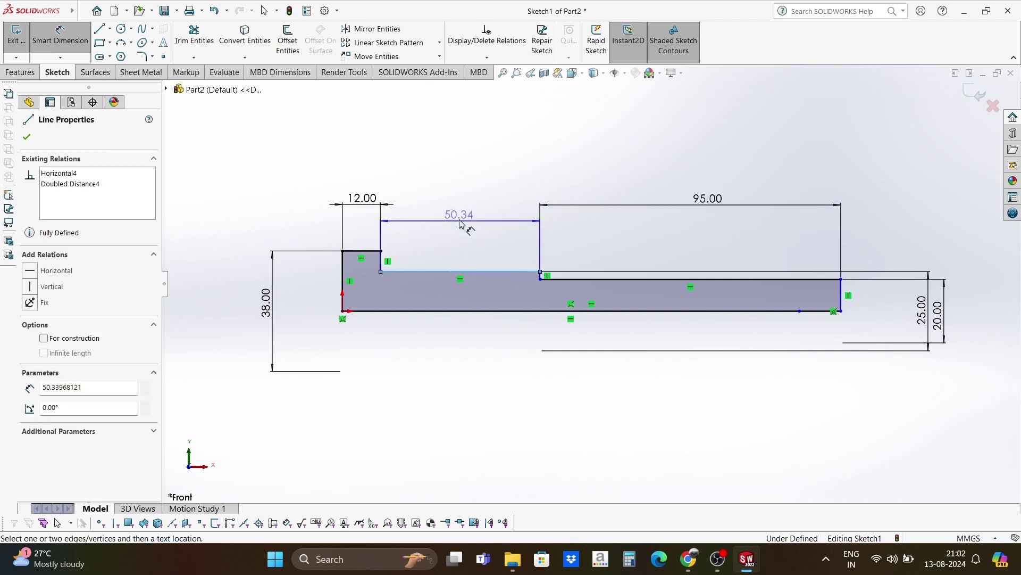
click(462, 165)
click(461, 165)
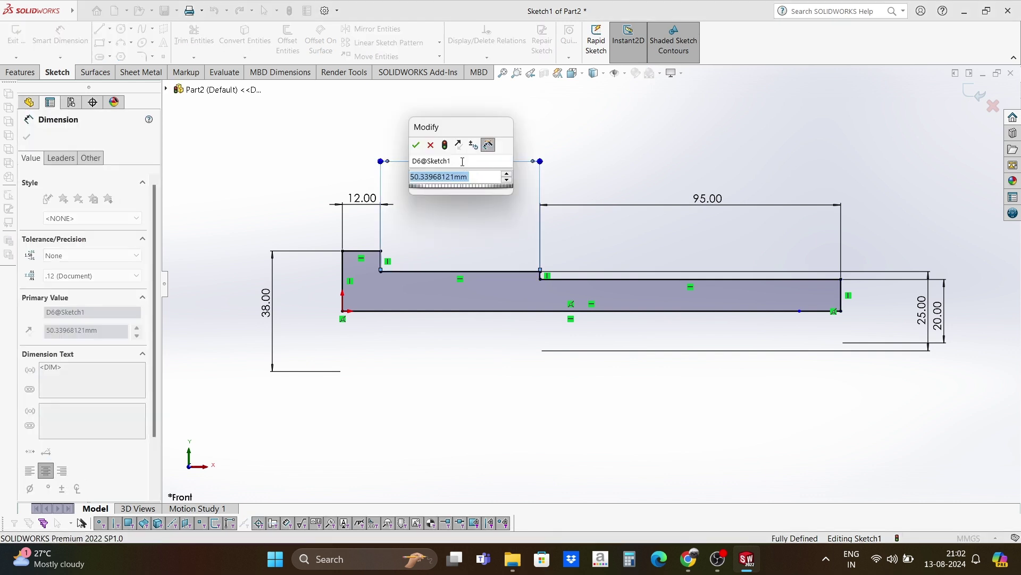
text(245)
click(416, 147)
Move the 20, 25 and 38 dimensions clear of the fully defined profile.
key(f)
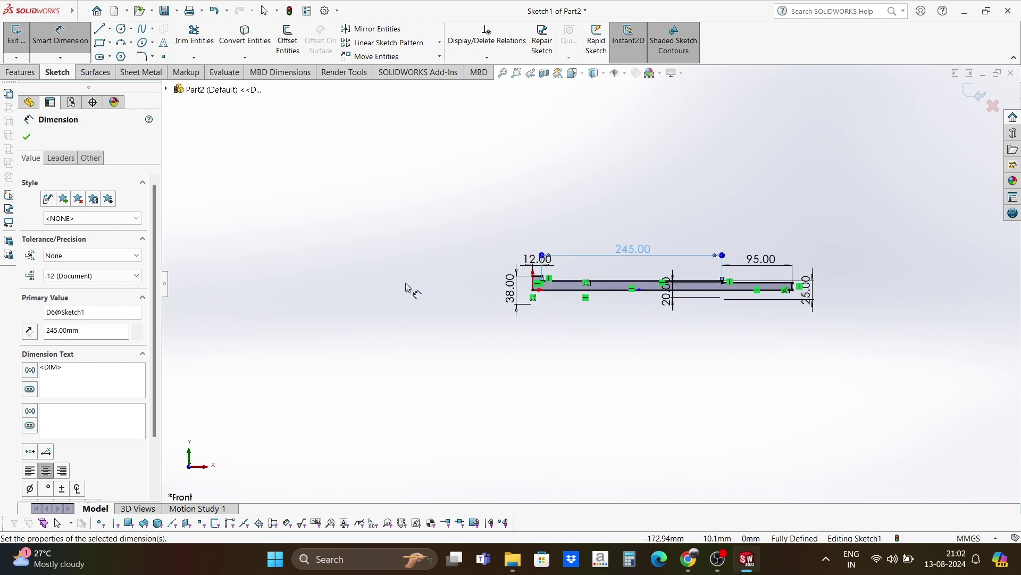
scroll(766, 269, down, 4)
key(Escape)
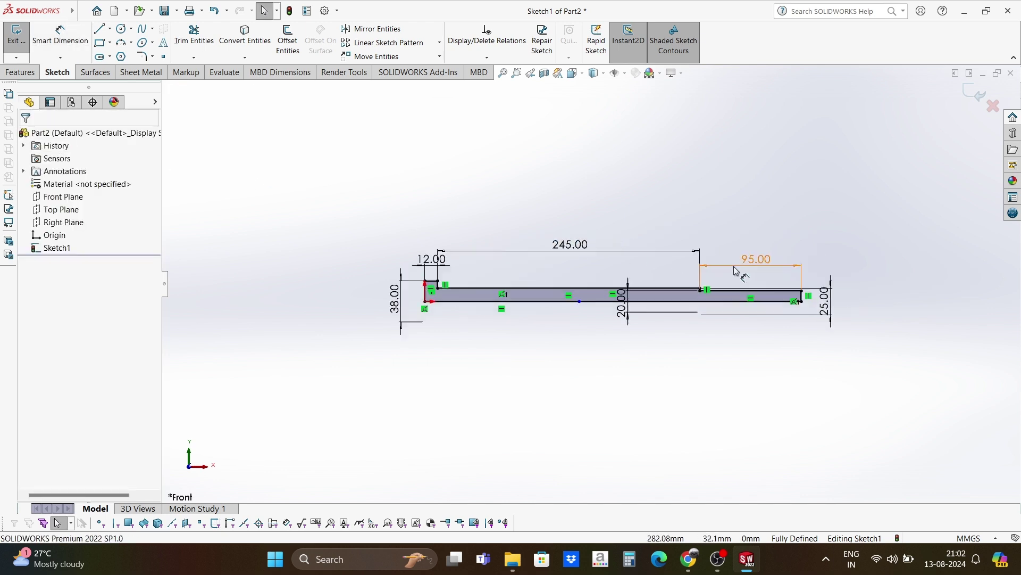
scroll(734, 271, down, 2)
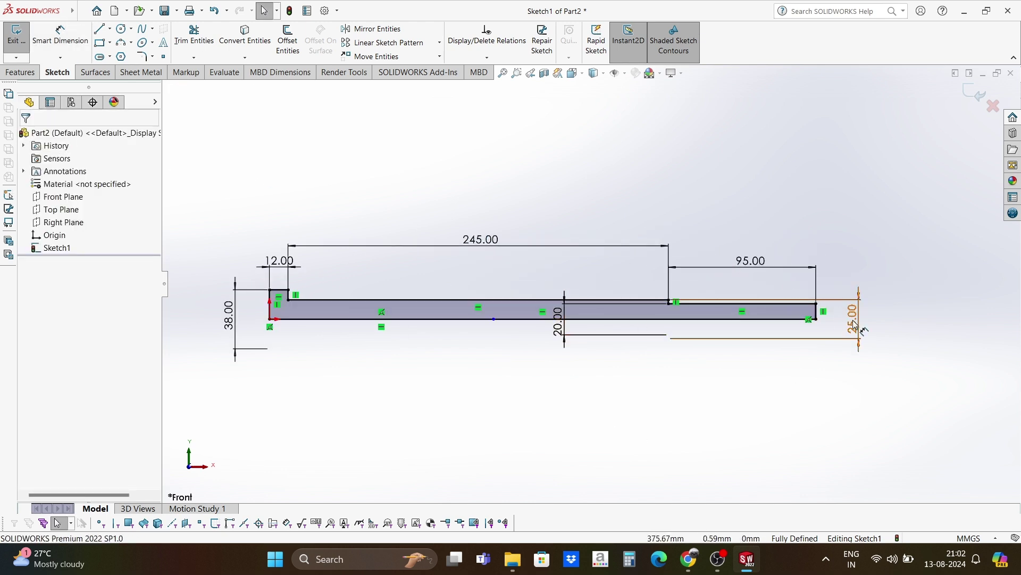
drag(858, 332, 871, 335)
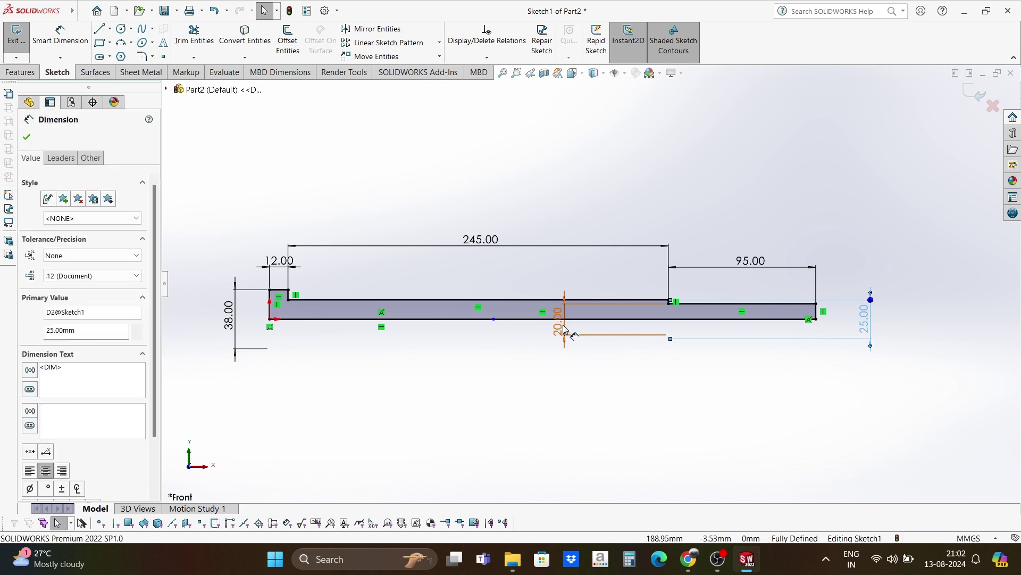
mouse_move(558, 325)
mouse_down()
mouse_move(670, 354)
mouse_move(564, 335)
mouse_up()
mouse_move(547, 277)
mouse_down()
mouse_move(701, 318)
mouse_move(839, 314)
mouse_move(843, 368)
mouse_up()
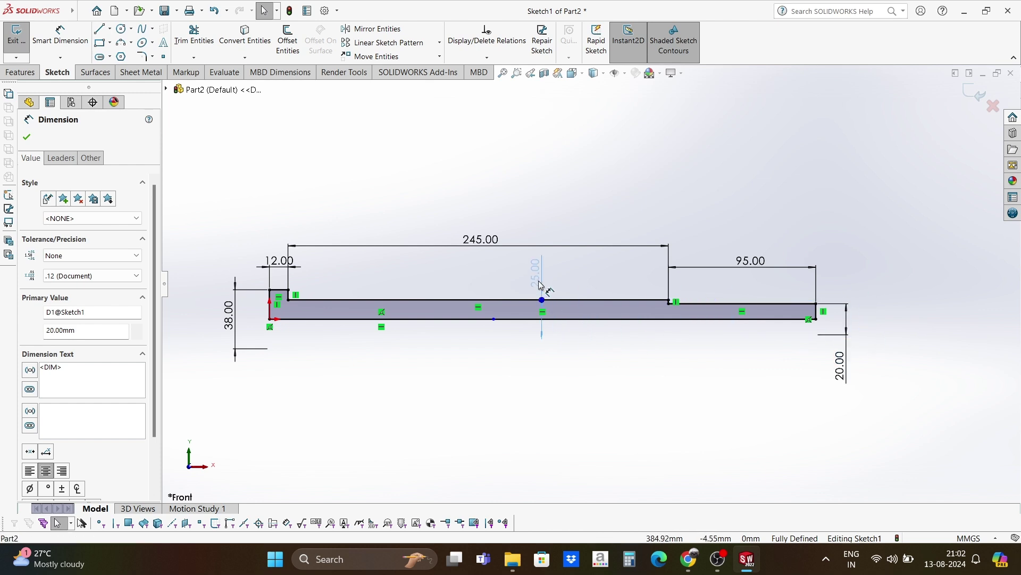
mouse_move(538, 283)
mouse_down()
mouse_move(526, 367)
mouse_move(527, 357)
mouse_up()
drag(229, 317, 233, 383)
click(582, 415)
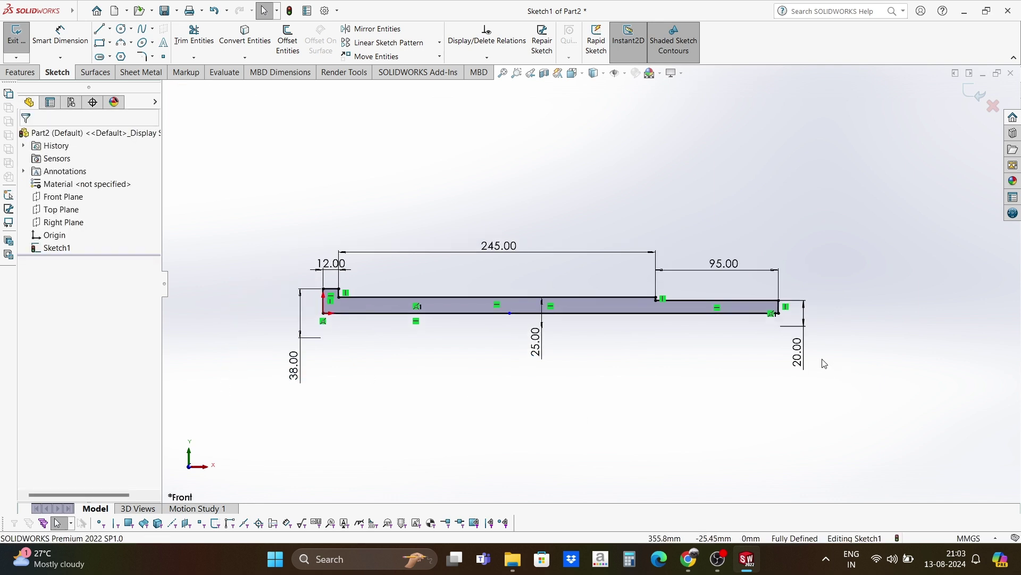
scroll(580, 328, down, 2)
mouse_move(579, 328)
middle_down()
mouse_move(531, 358)
mouse_move(654, 356)
middle_up()
scroll(655, 358, up, 2)
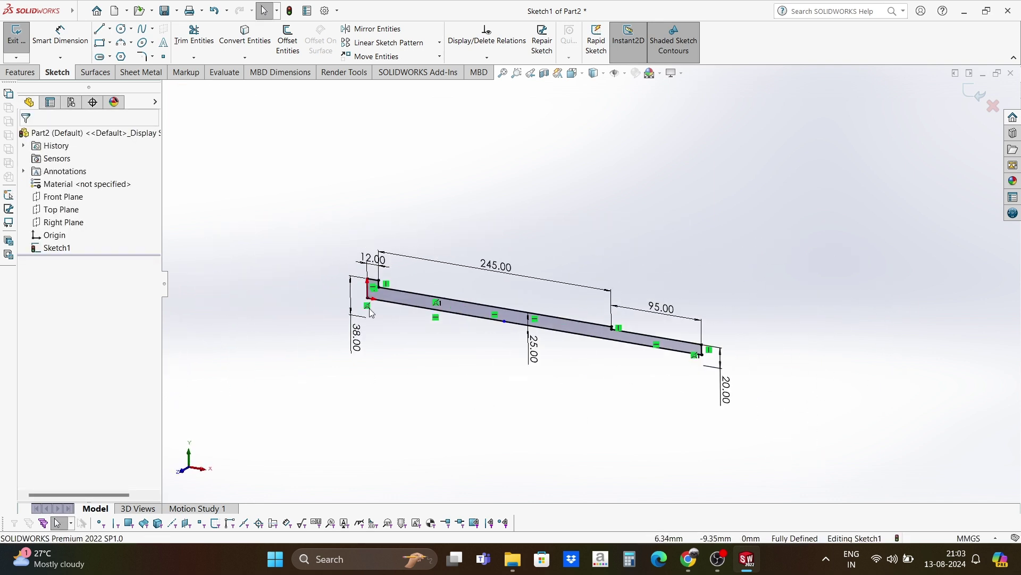
Revolve the profile a full 360° about the Line1 centerline into solid Revolve1.
click(20, 73)
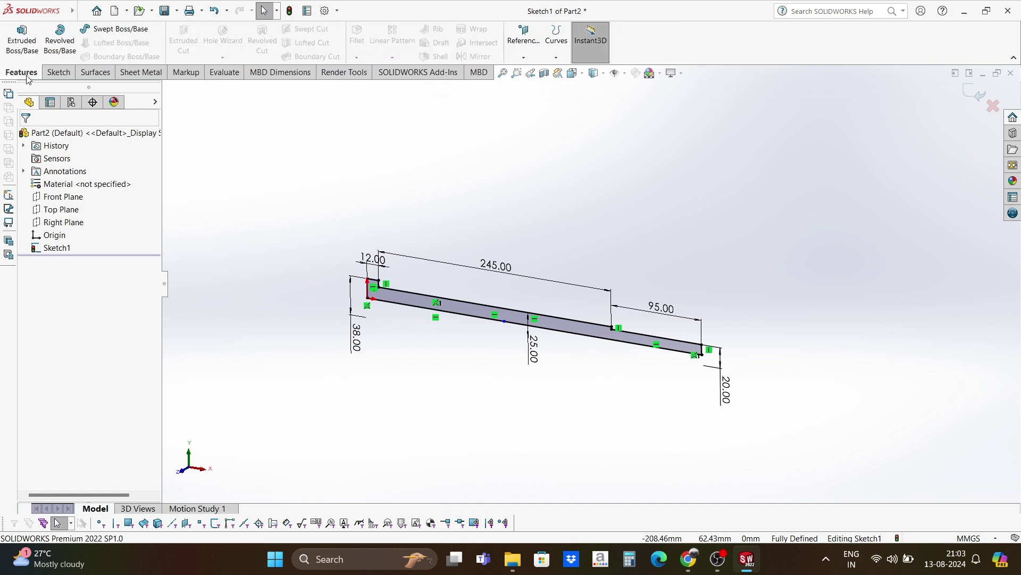
click(60, 40)
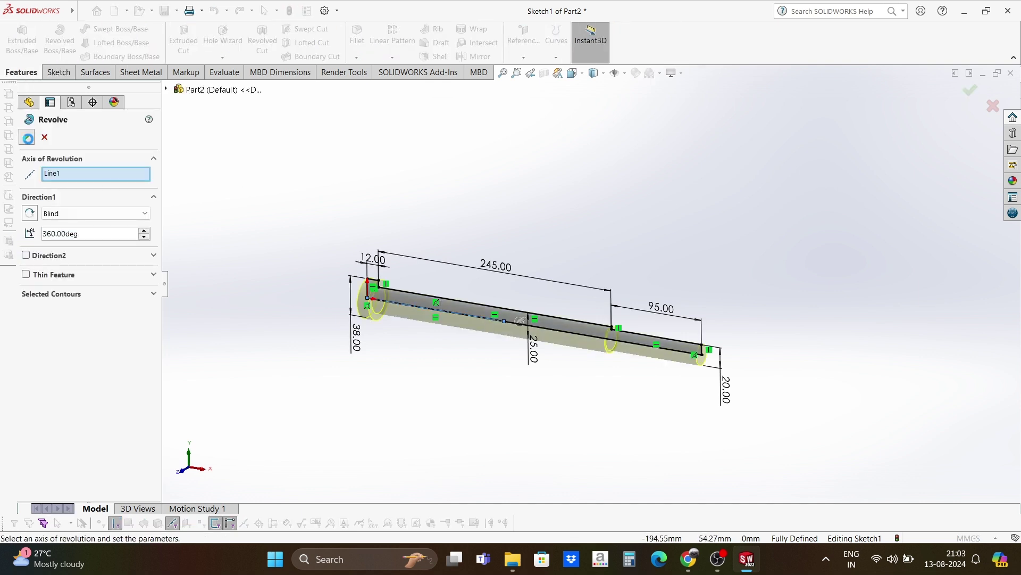
scroll(437, 303, down, 5)
scroll(446, 297, up, 3)
scroll(675, 318, down, 2)
middle_drag(675, 318, 666, 356)
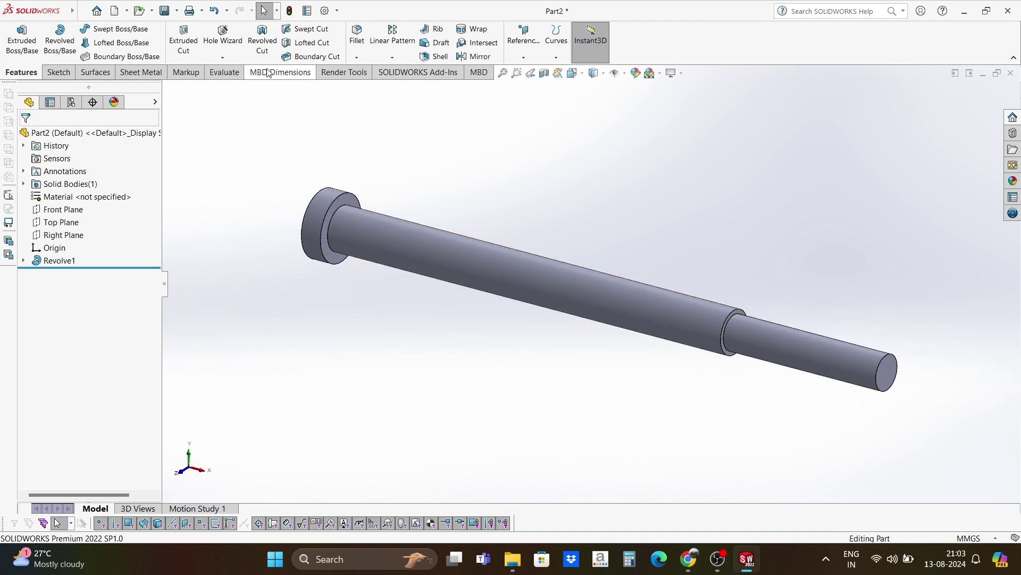
middle_drag(418, 245, 437, 279)
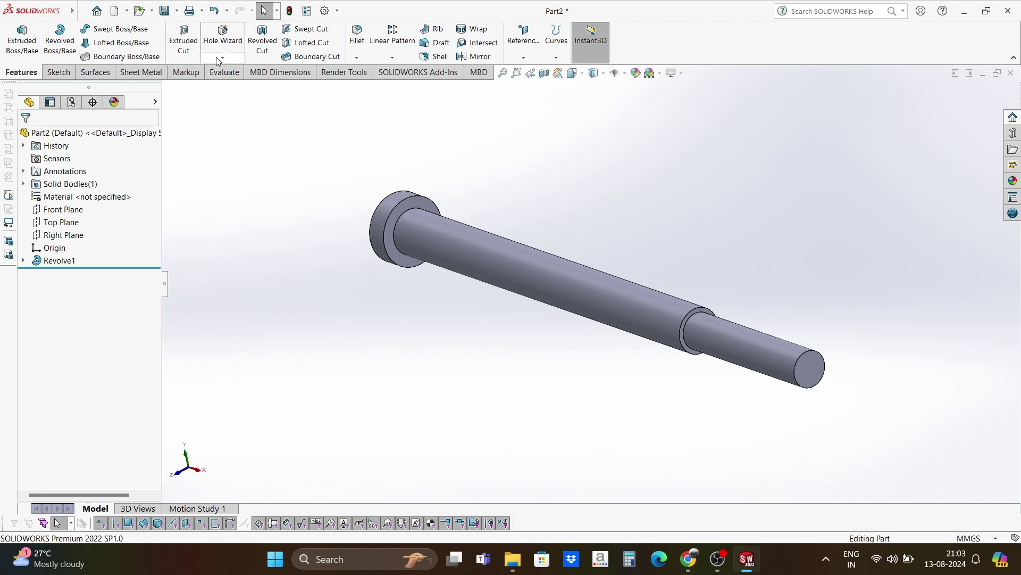
Chamfer the shaft's narrow end edge at 2.5 mm × 45°.
click(356, 56)
click(375, 84)
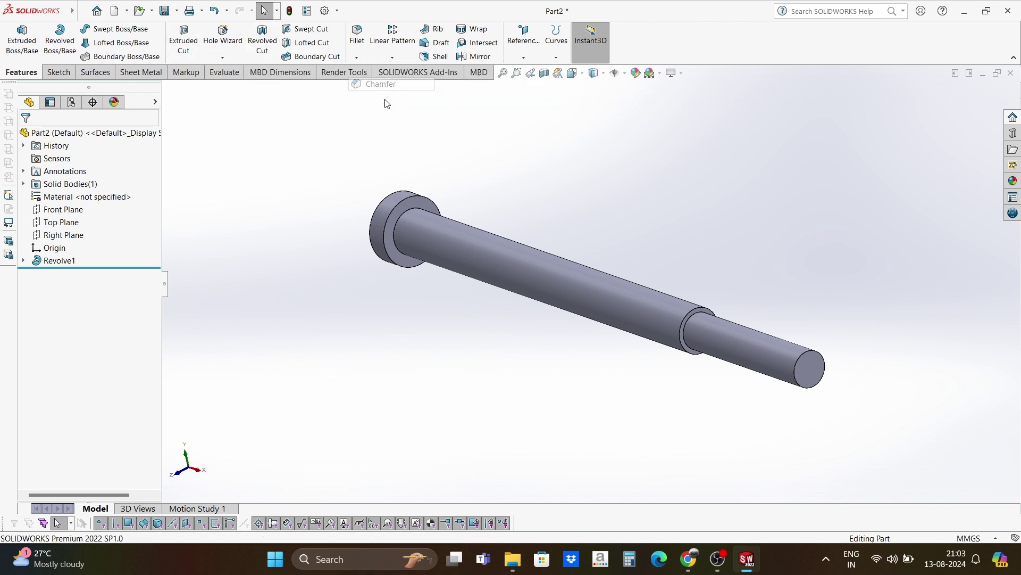
click(814, 355)
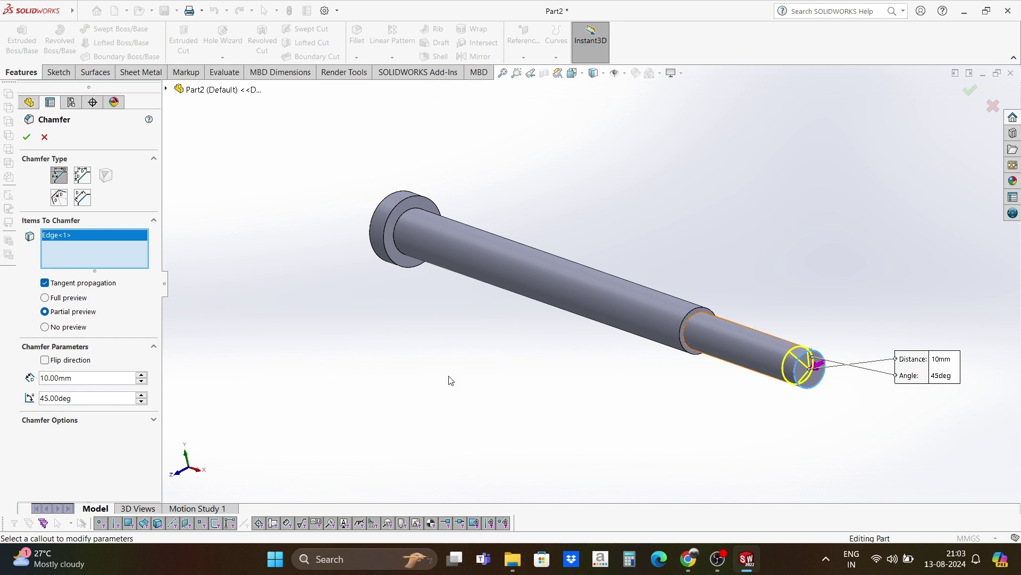
scroll(644, 381, down, 5)
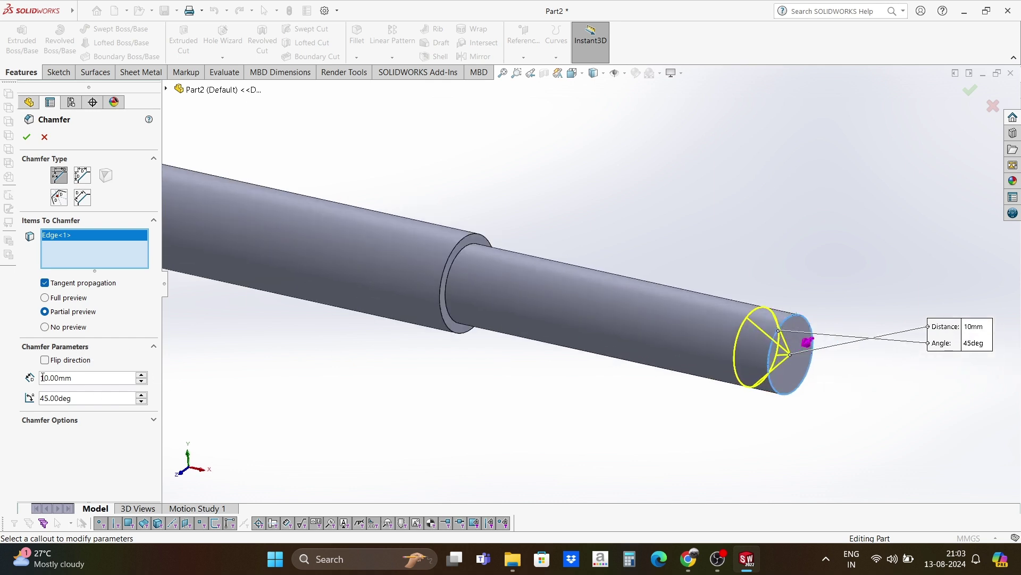
text(2.5)
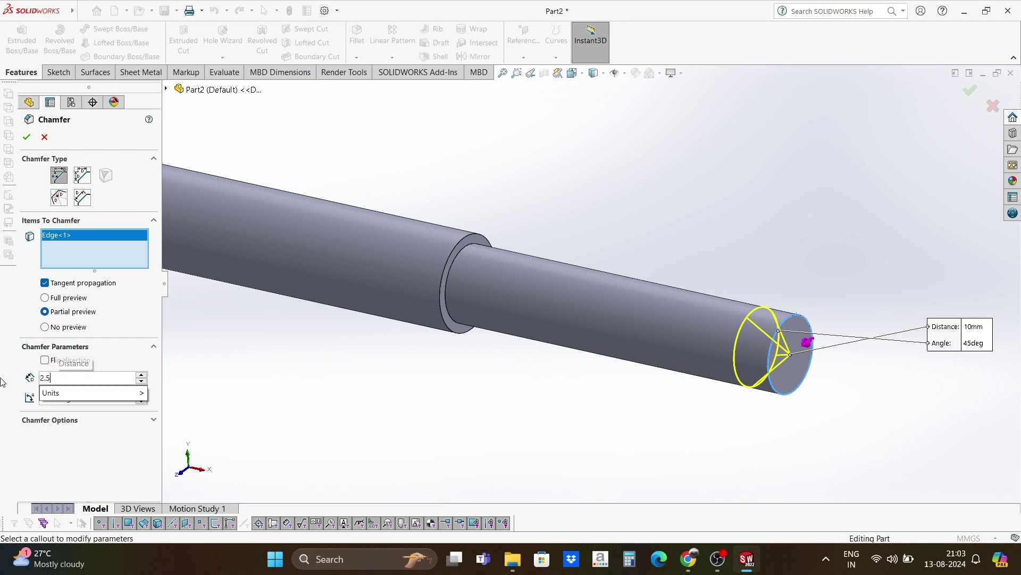
key(Return)
scroll(668, 412, up, 3)
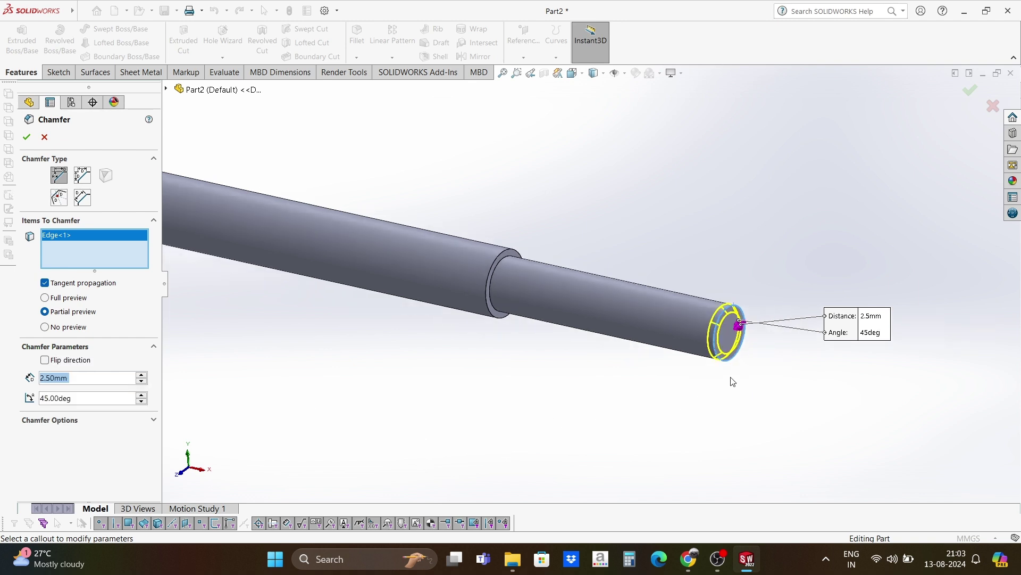
click(26, 137)
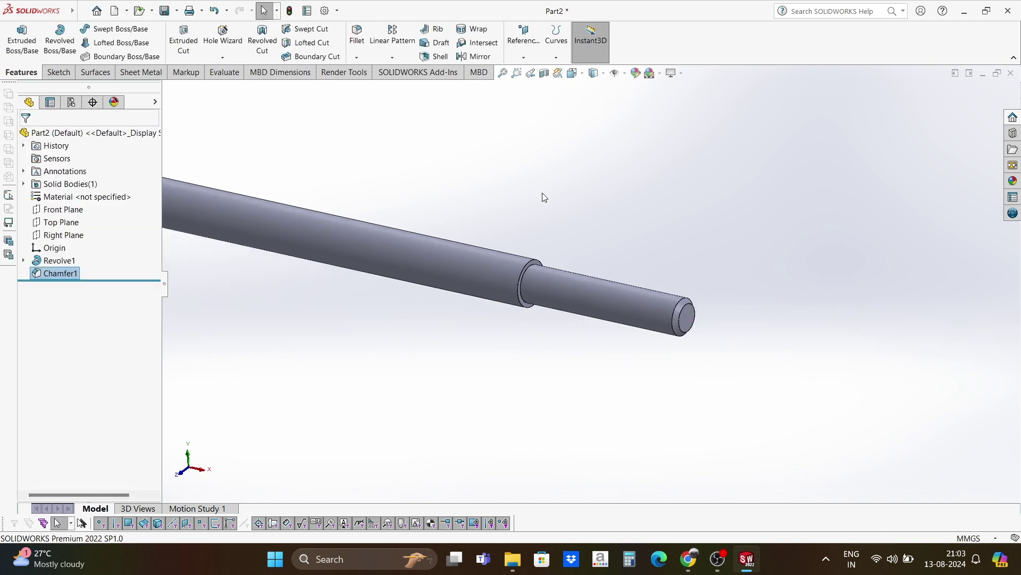
scroll(678, 309, up, 3)
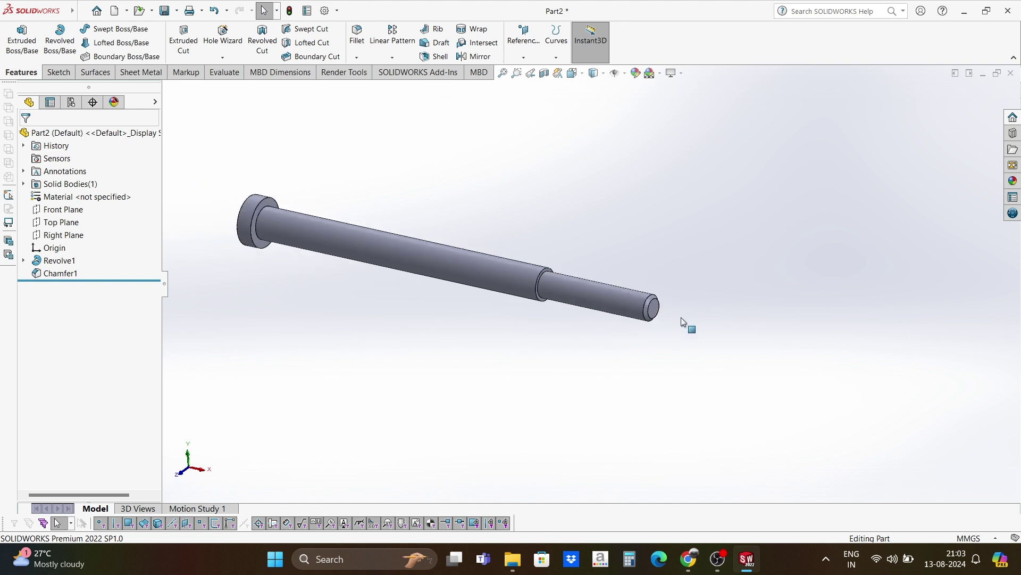
Start a thread at the small end edge with a Blind 25 mm length.
click(222, 60)
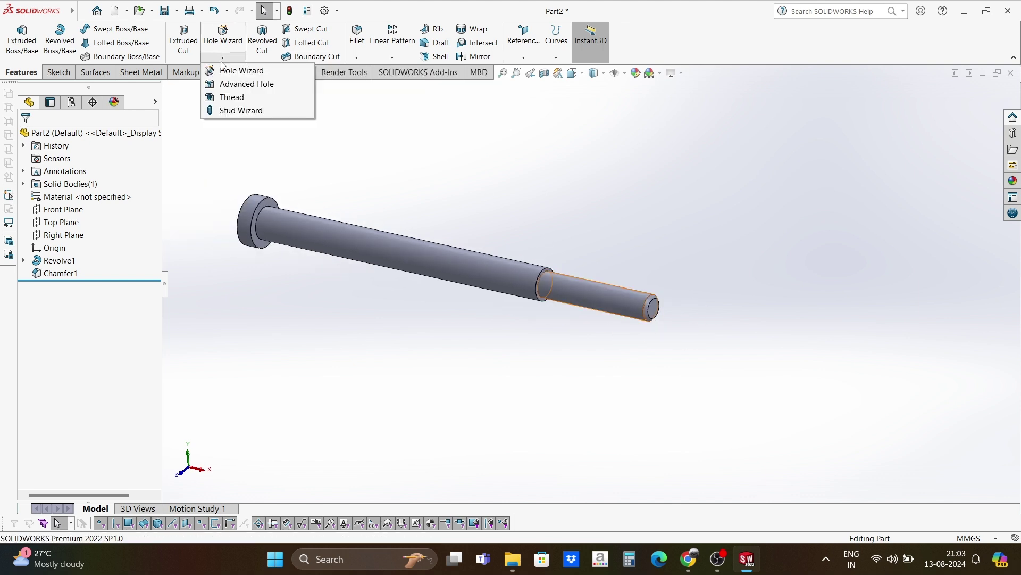
click(233, 97)
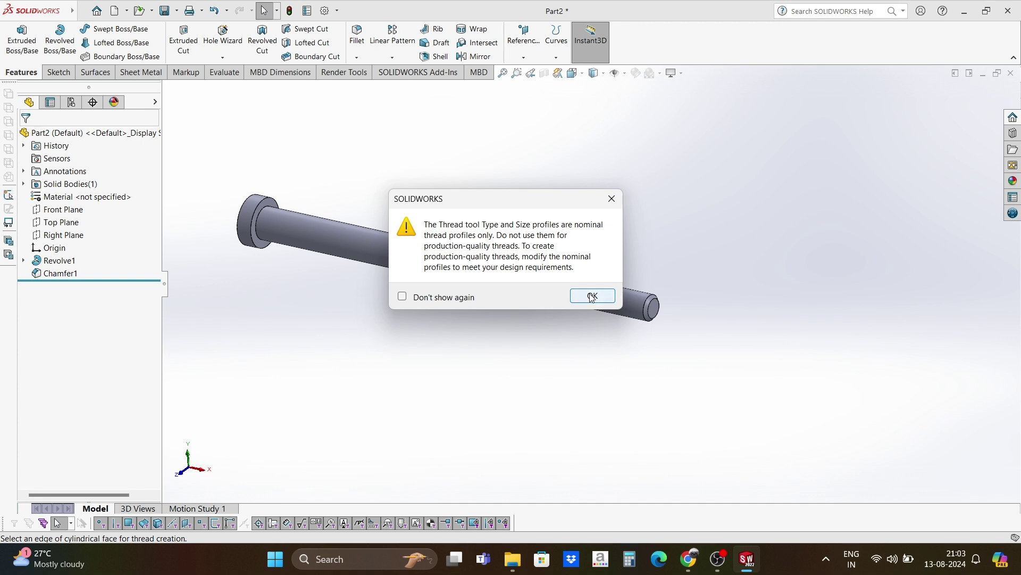
click(592, 297)
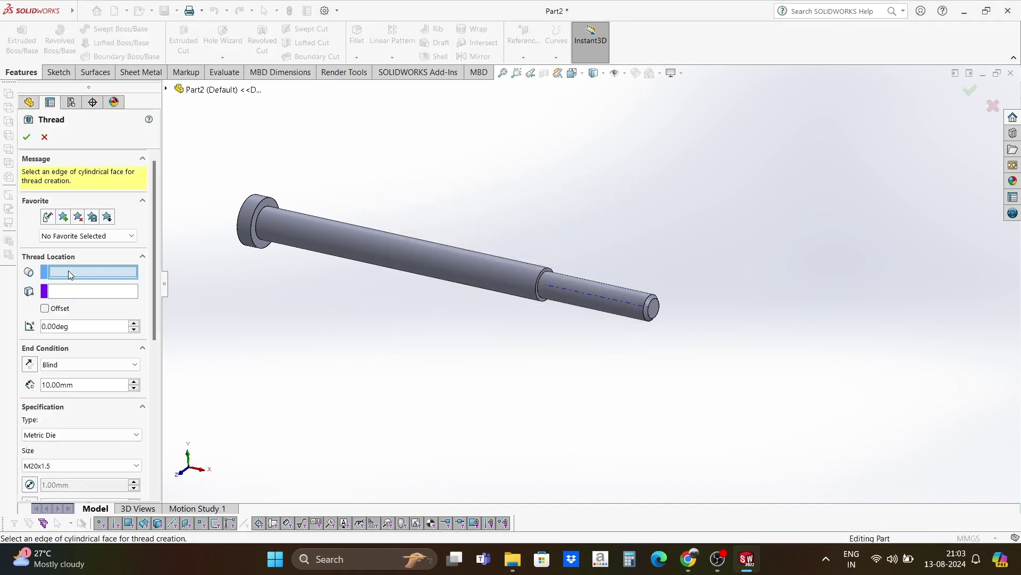
scroll(638, 290, down, 3)
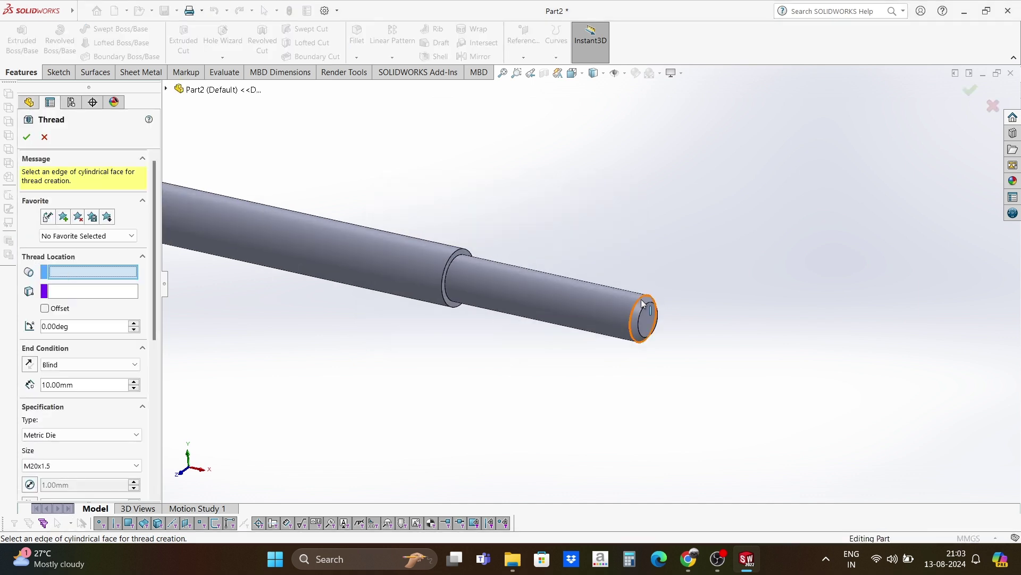
click(642, 304)
scroll(154, 323, down, 2)
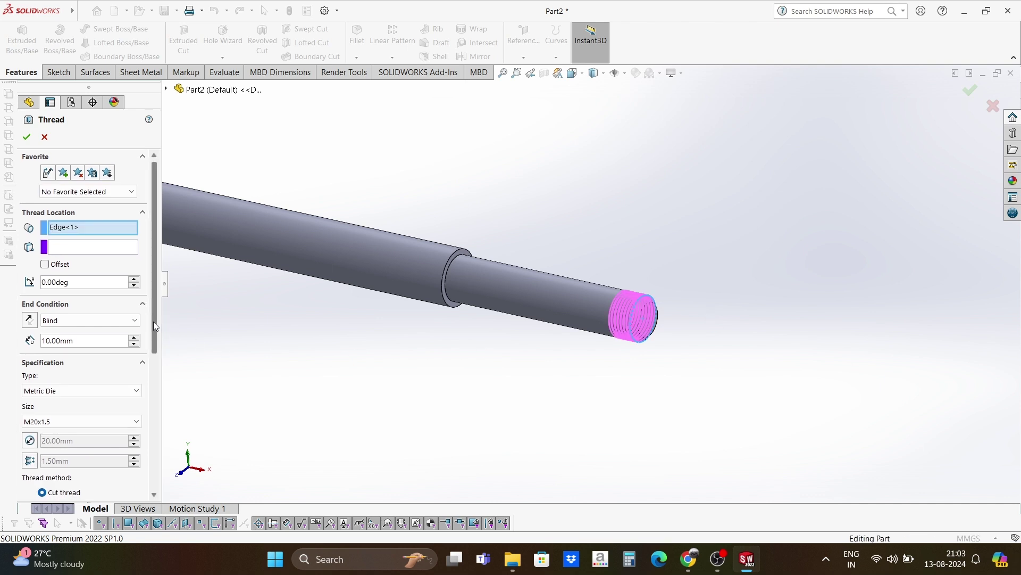
click(75, 311)
click(104, 322)
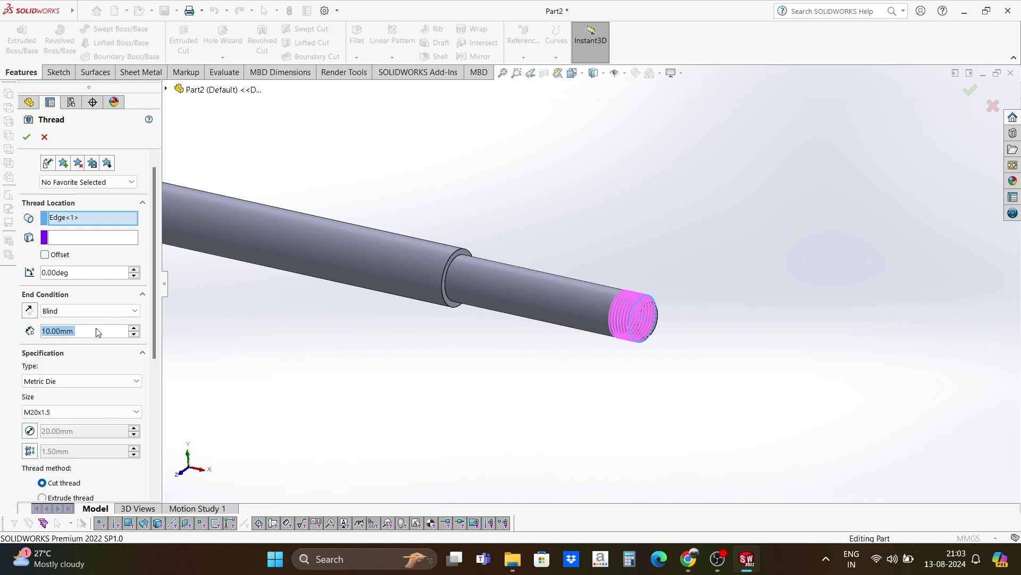
text(25)
key(Return)
Use a Metric Die thread of size M20x1.5 and create Thread1.
click(64, 385)
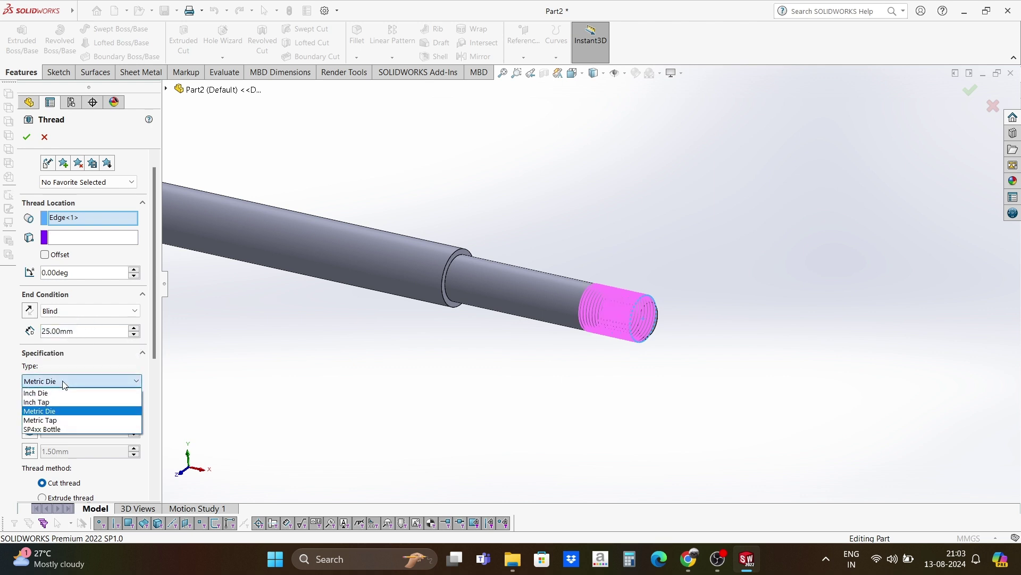
click(46, 412)
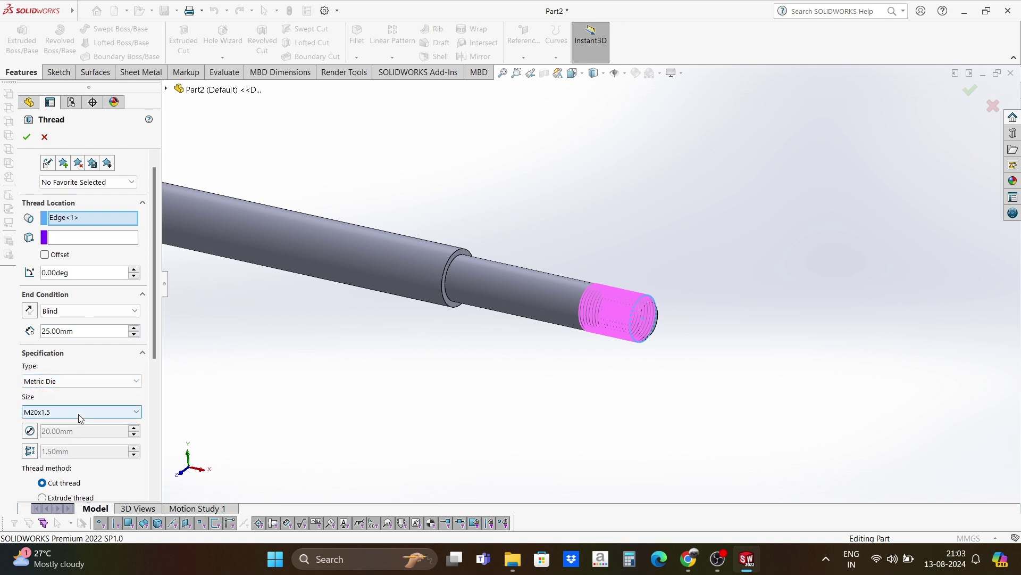
click(67, 415)
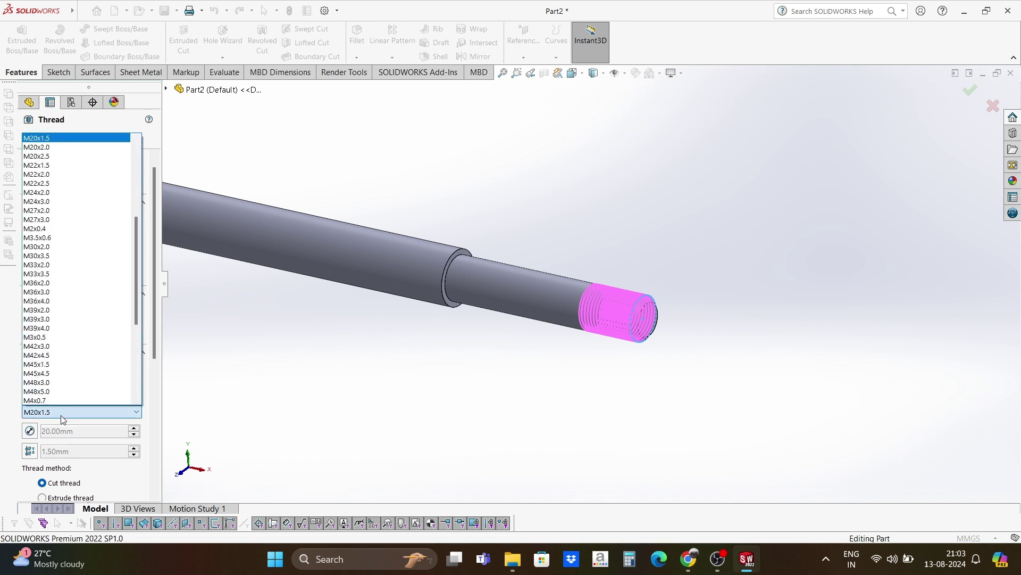
click(63, 138)
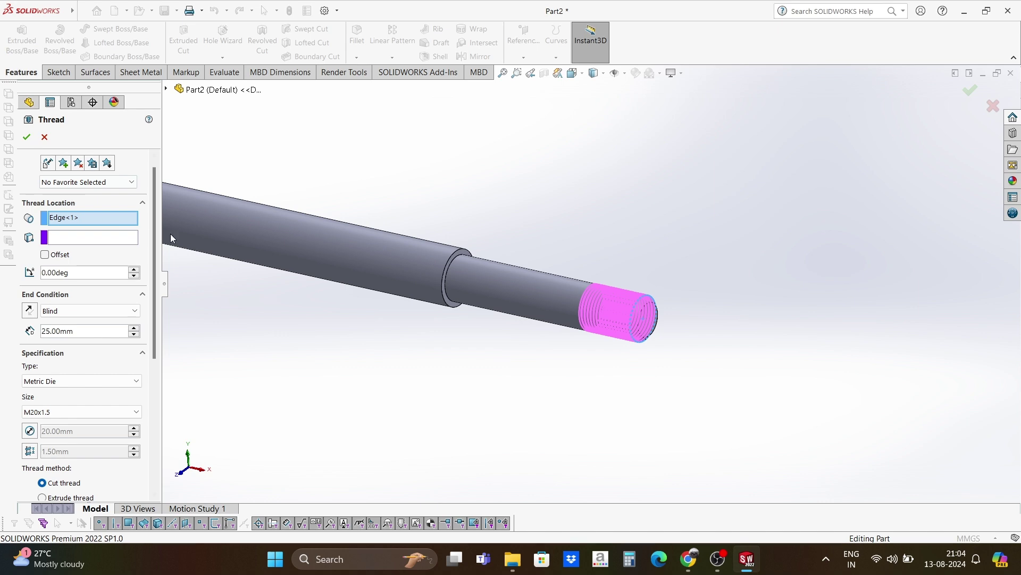
click(594, 294)
scroll(594, 294, up, 3)
middle_drag(595, 294, 511, 251)
scroll(775, 387, up, 5)
Sketch on the shaft's step face and convert its edge into a 25 mm circle as Sketch4.
scroll(778, 320, down, 3)
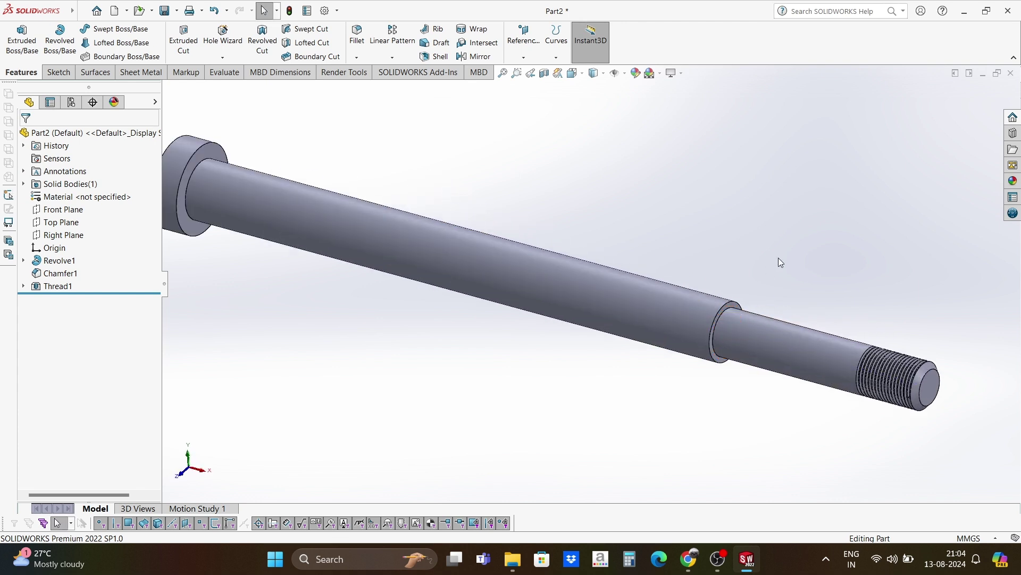
scroll(751, 301, down, 5)
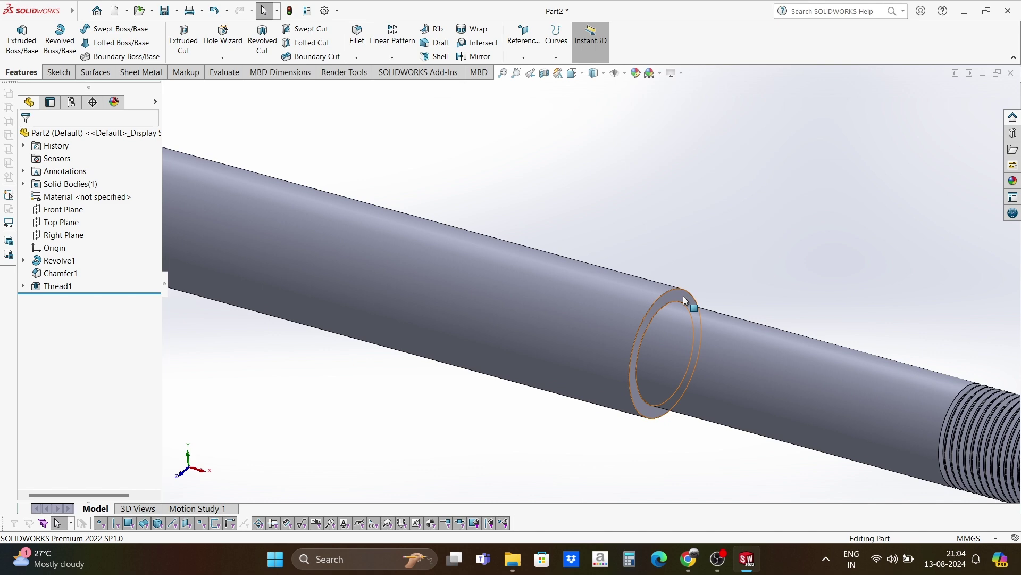
click(684, 296)
right_click(684, 296)
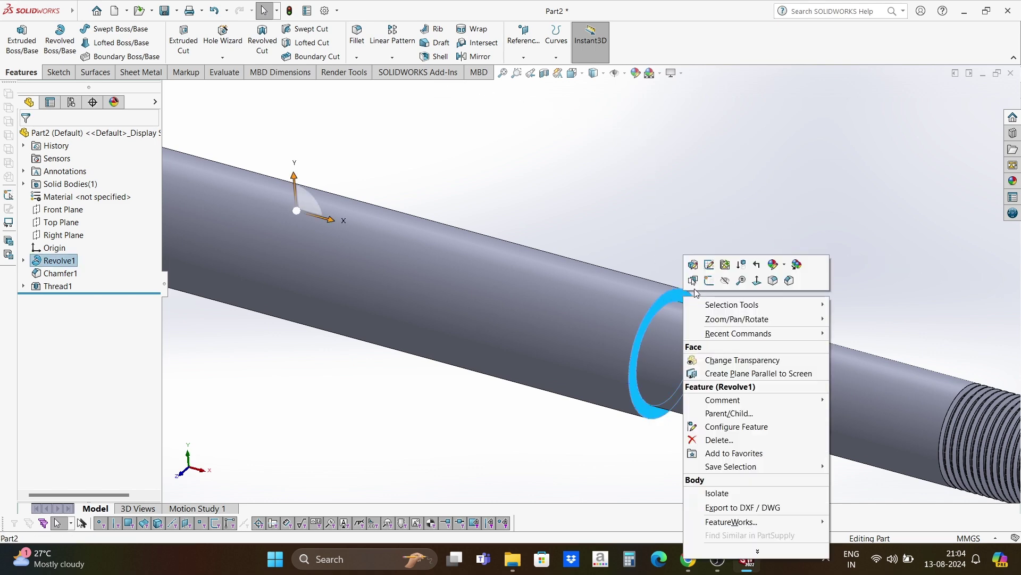
click(707, 281)
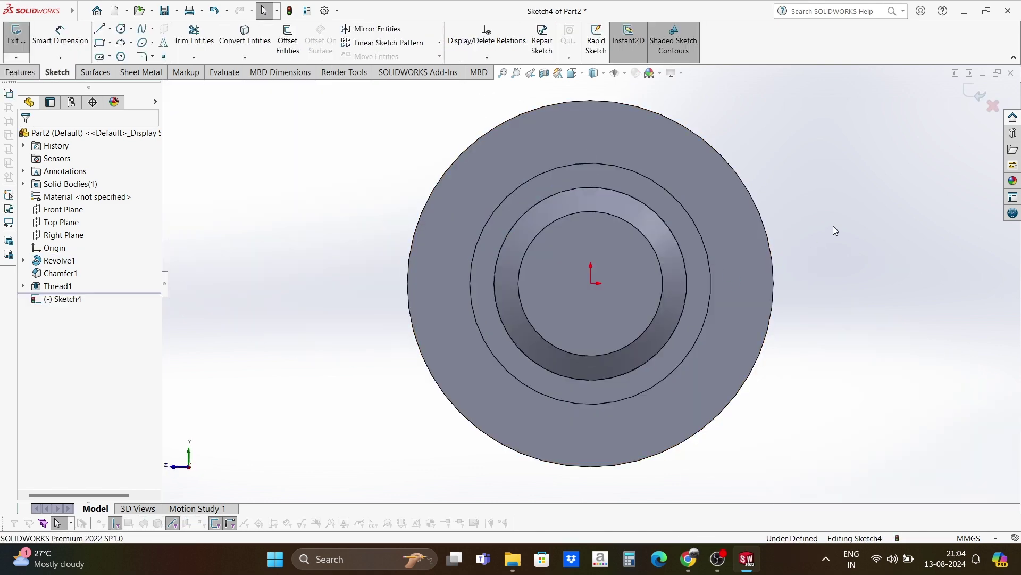
middle_drag(546, 236, 657, 265)
key(f)
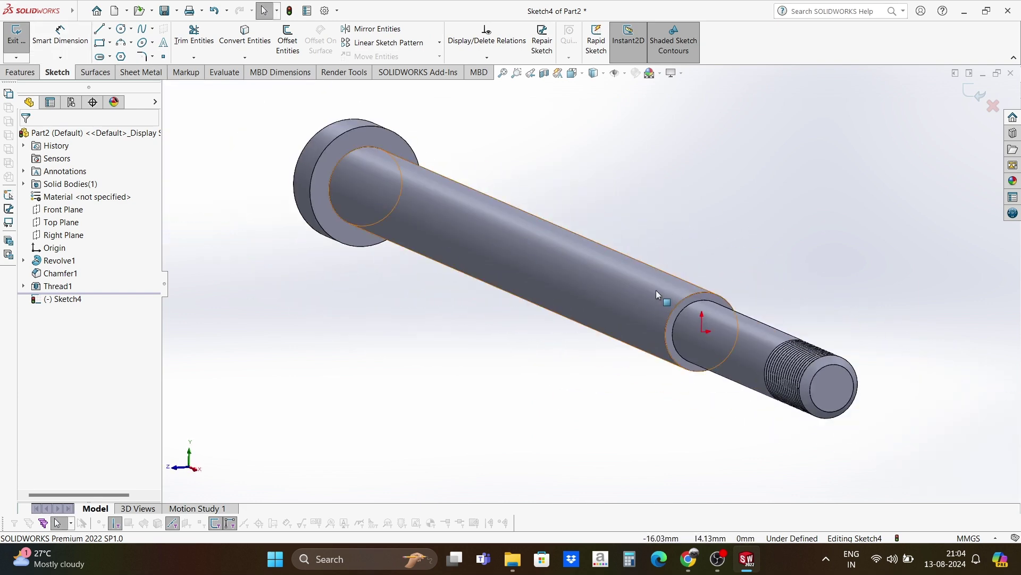
click(708, 294)
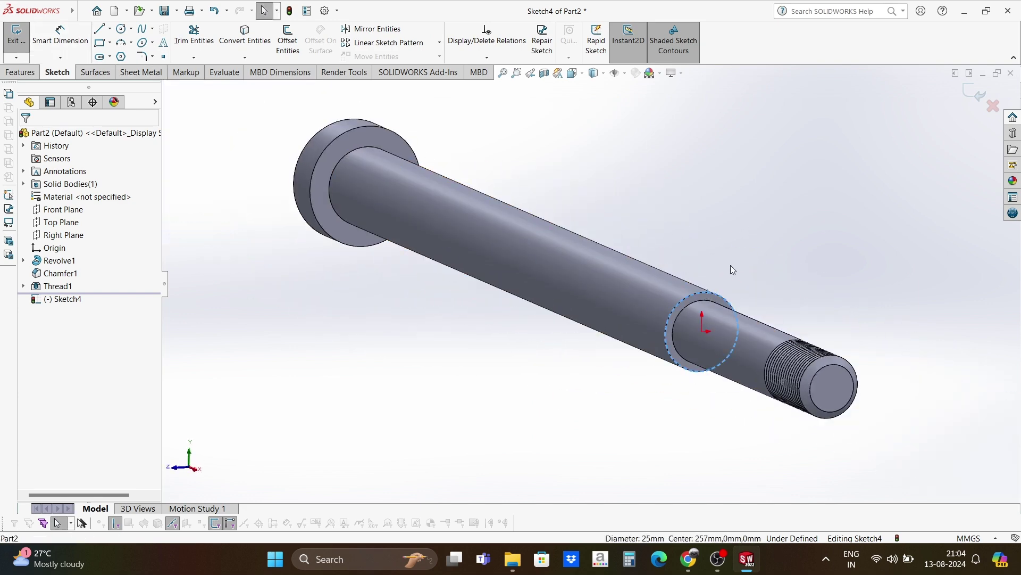
click(234, 41)
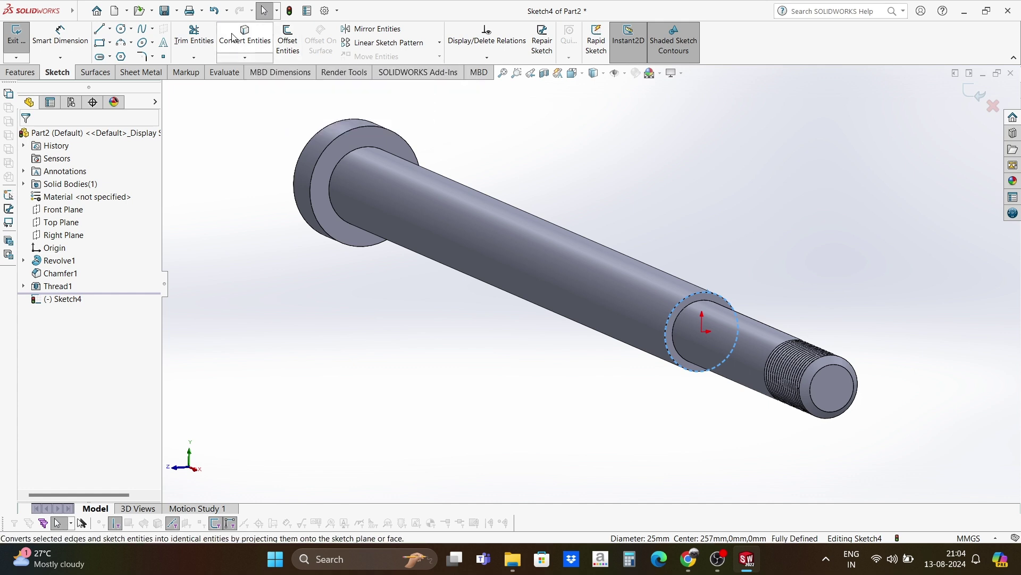
click(973, 93)
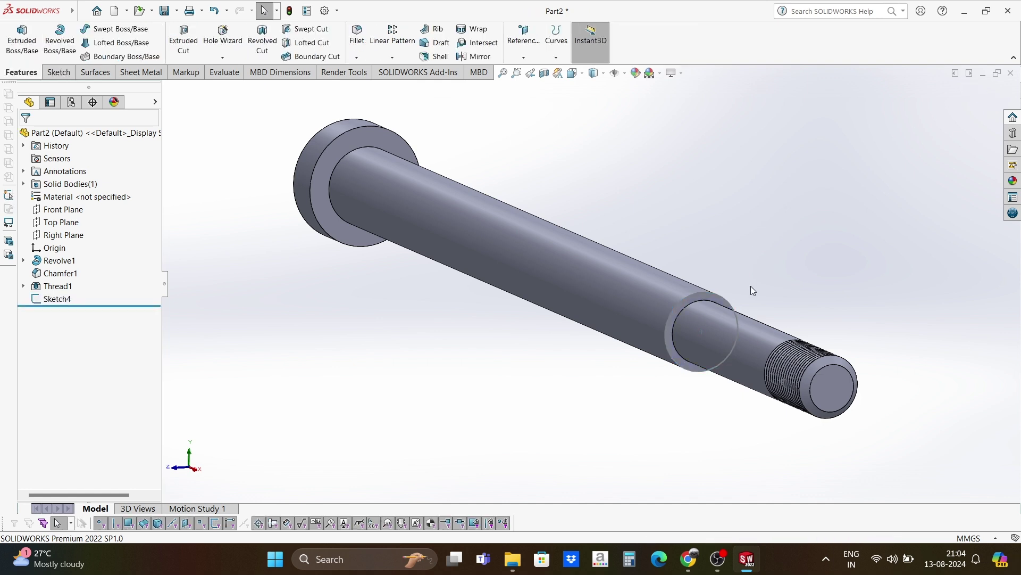
scroll(688, 263, up, 3)
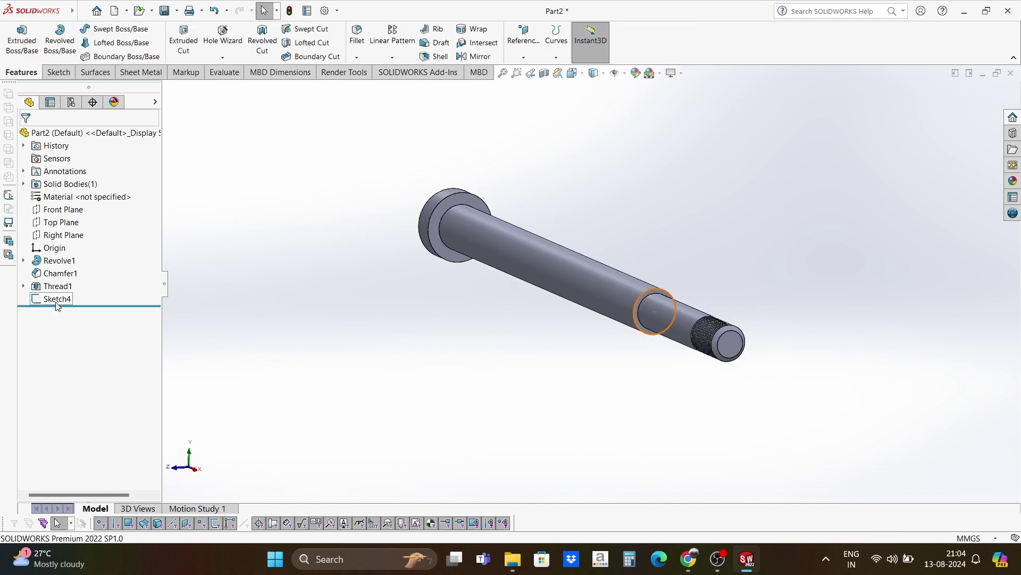
Start a helix on the Sketch4 circle, reversed toward the collar end.
click(73, 301)
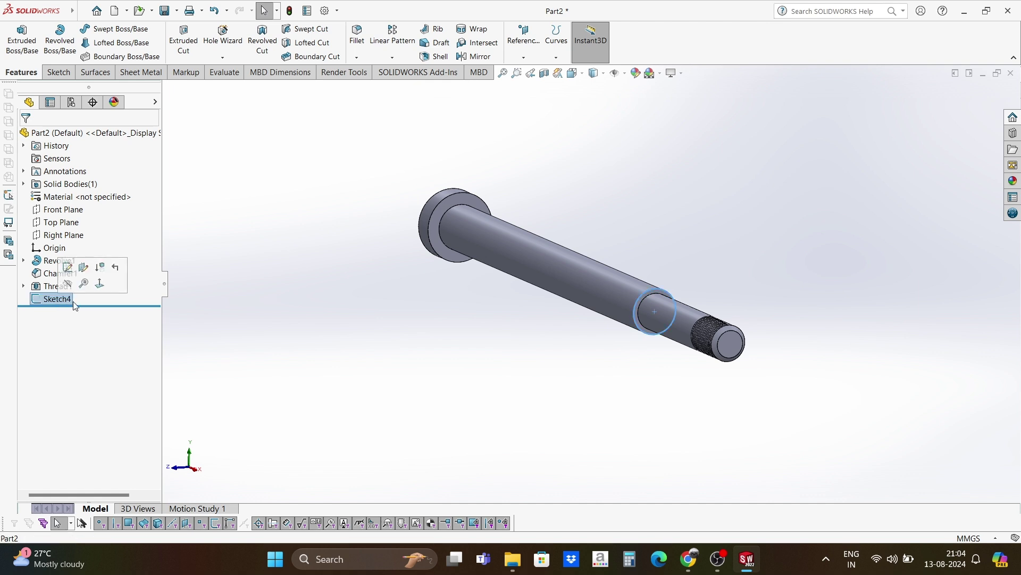
click(524, 59)
click(556, 59)
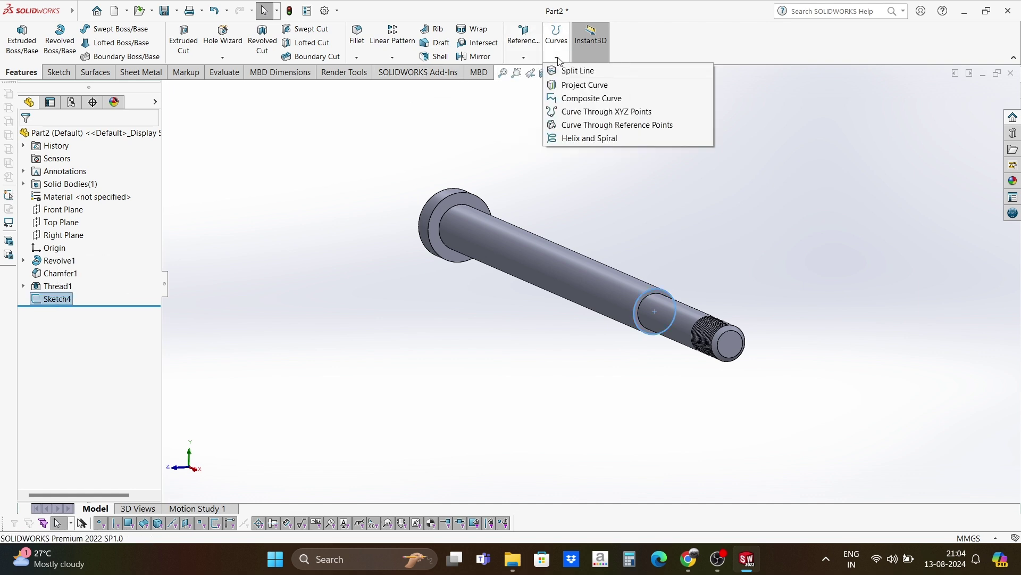
click(579, 139)
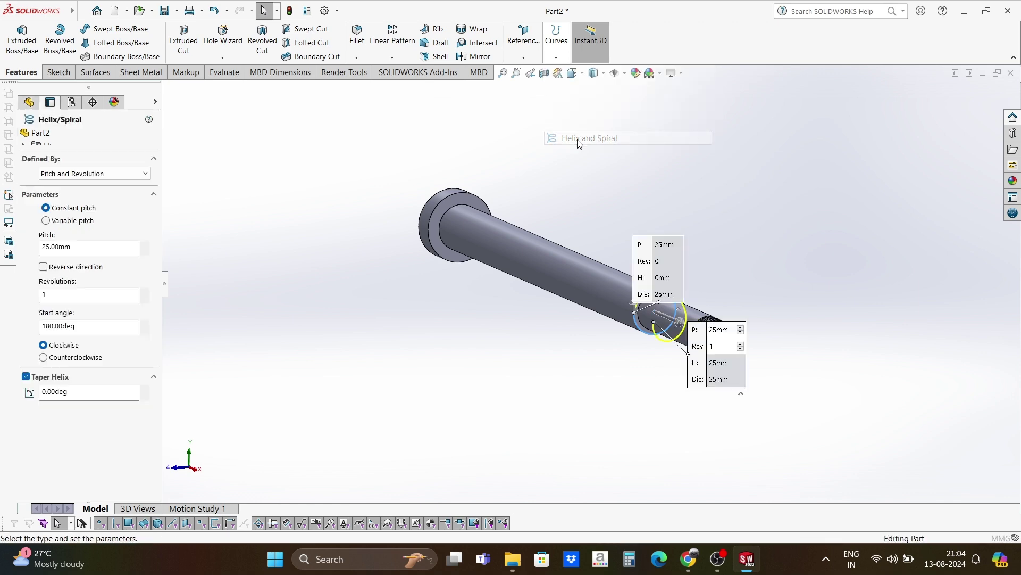
scroll(637, 310, down, 8)
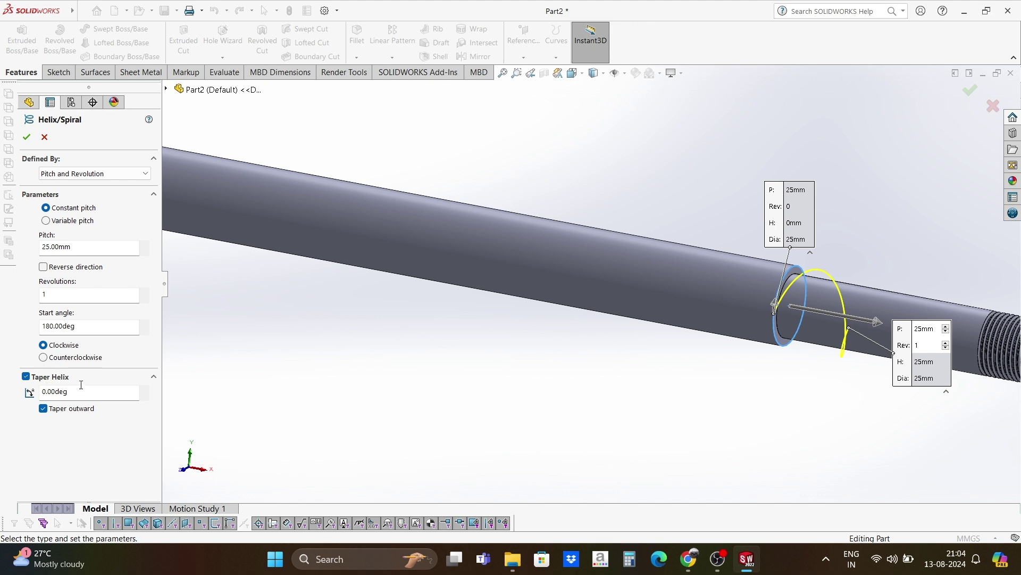
scroll(602, 318, up, 6)
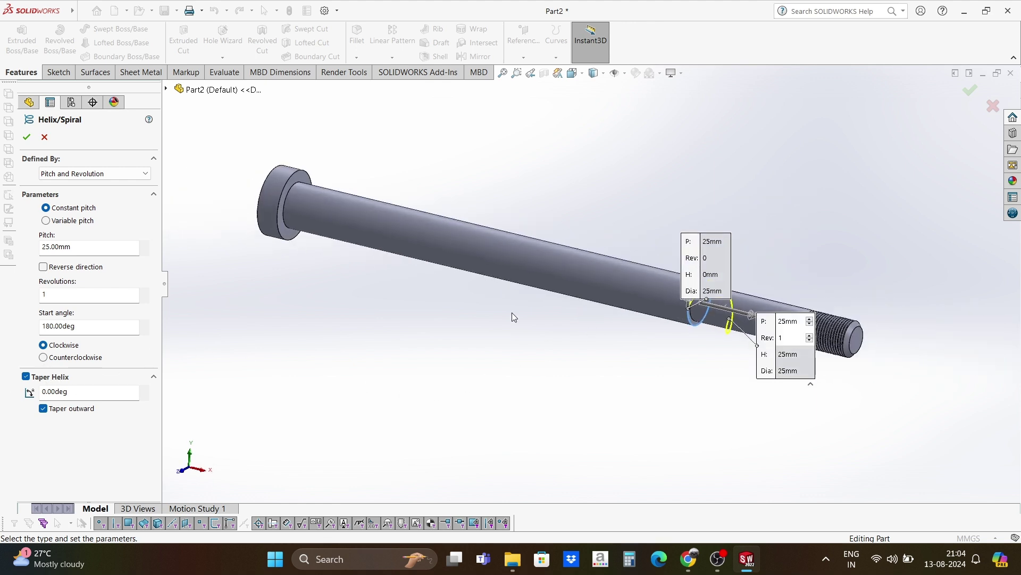
click(44, 268)
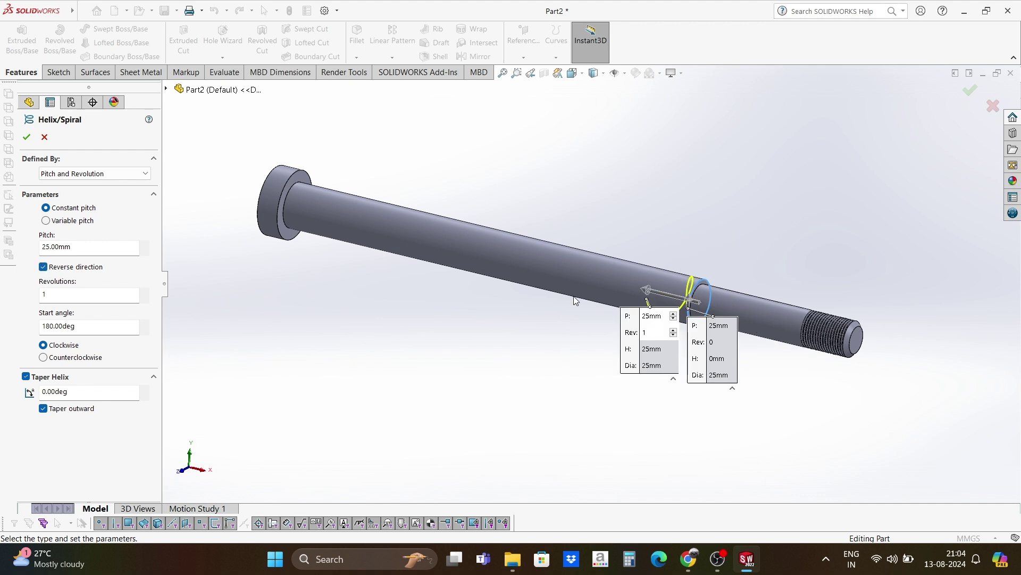
drag(646, 292, 506, 256)
Define the helix by height and pitch: 215 mm height, 4 mm pitch, 0° start angle.
click(68, 174)
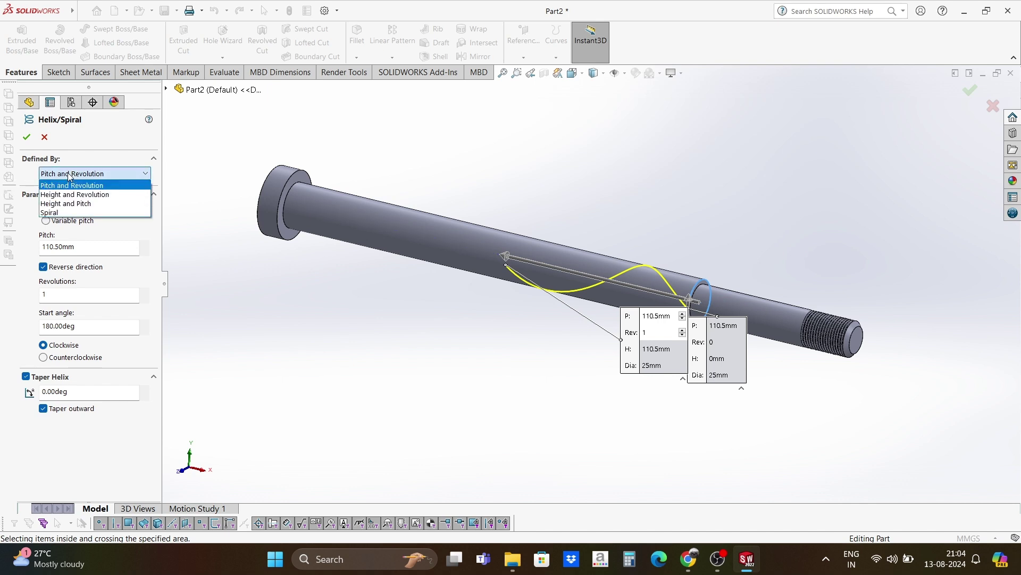
click(66, 204)
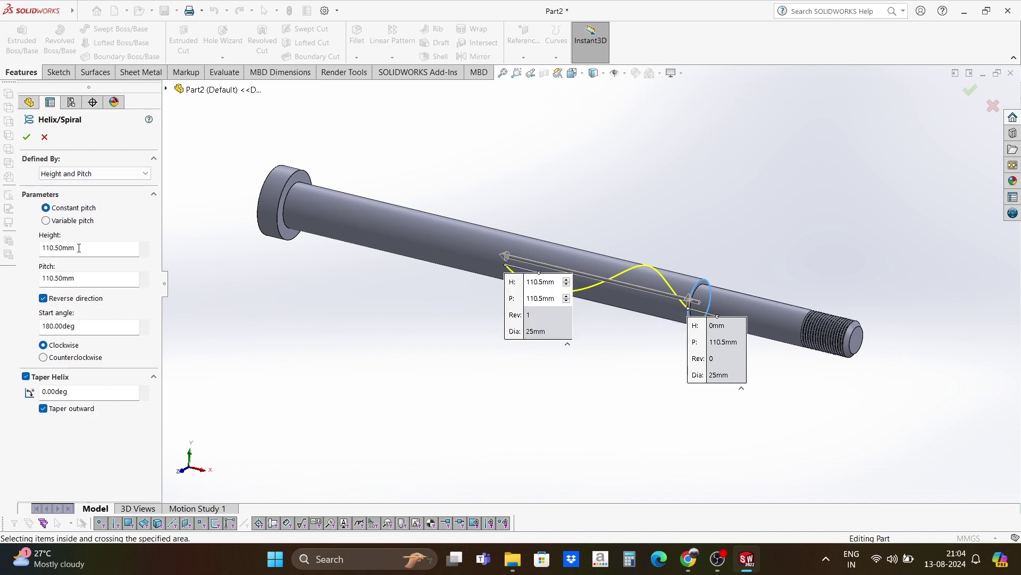
text(215)
key(Return)
drag(70, 279, 45, 277)
key(Return)
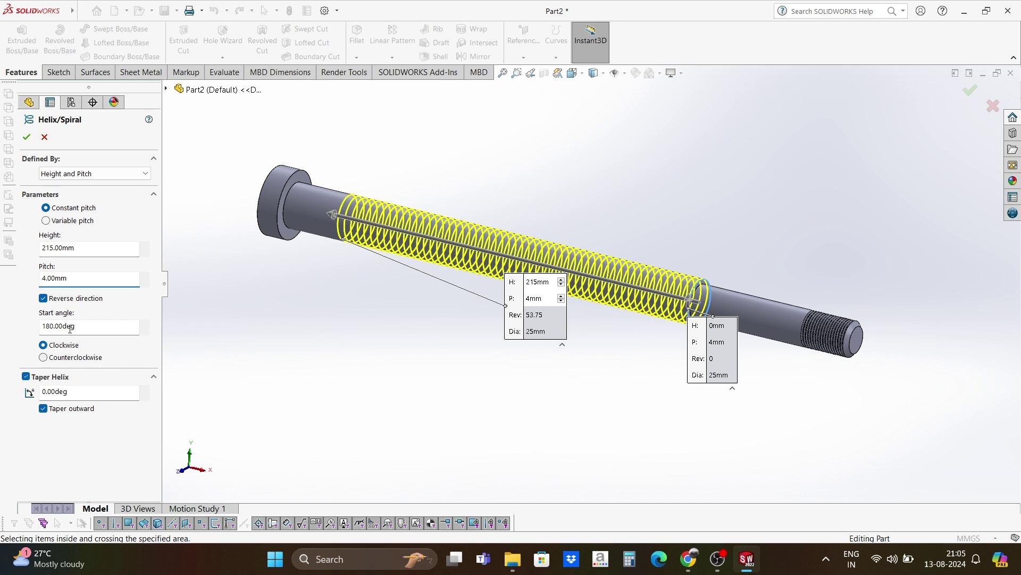
drag(66, 328, 1, 333)
text(0)
key(Return)
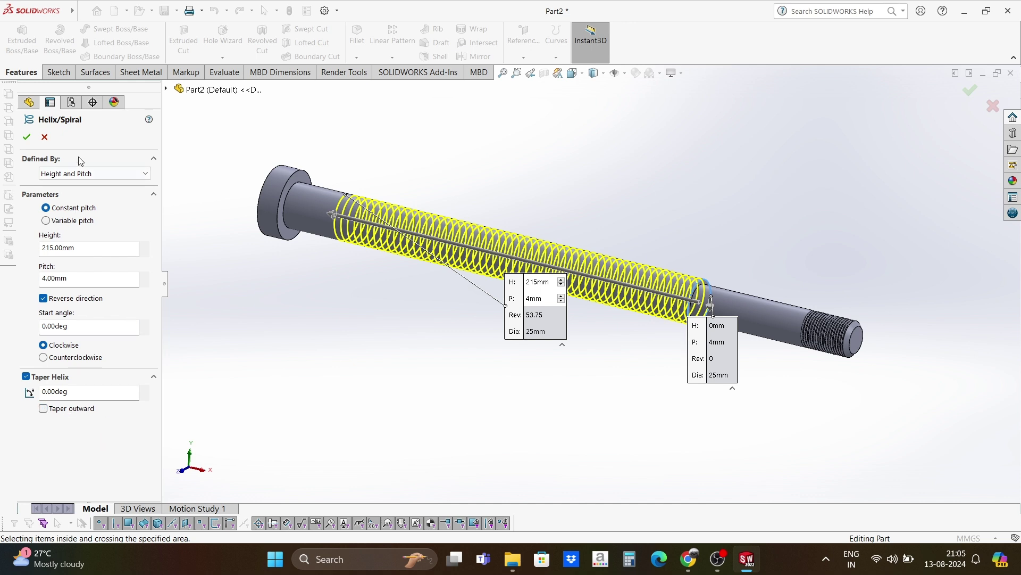
click(27, 138)
scroll(612, 261, down, 5)
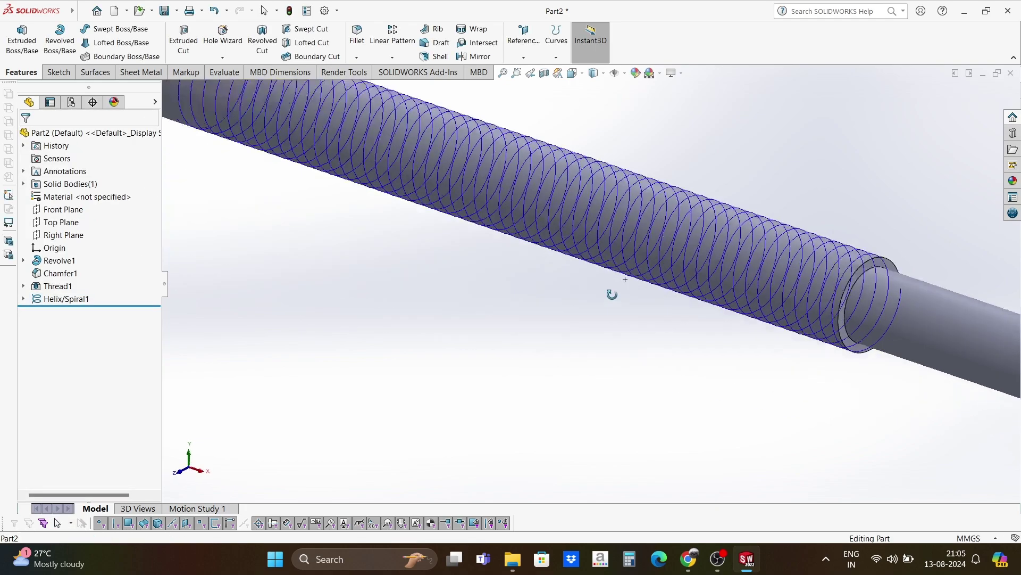
scroll(641, 303, up, 5)
scroll(730, 298, down, 5)
middle_drag(662, 257, 659, 286)
scroll(591, 280, up, 3)
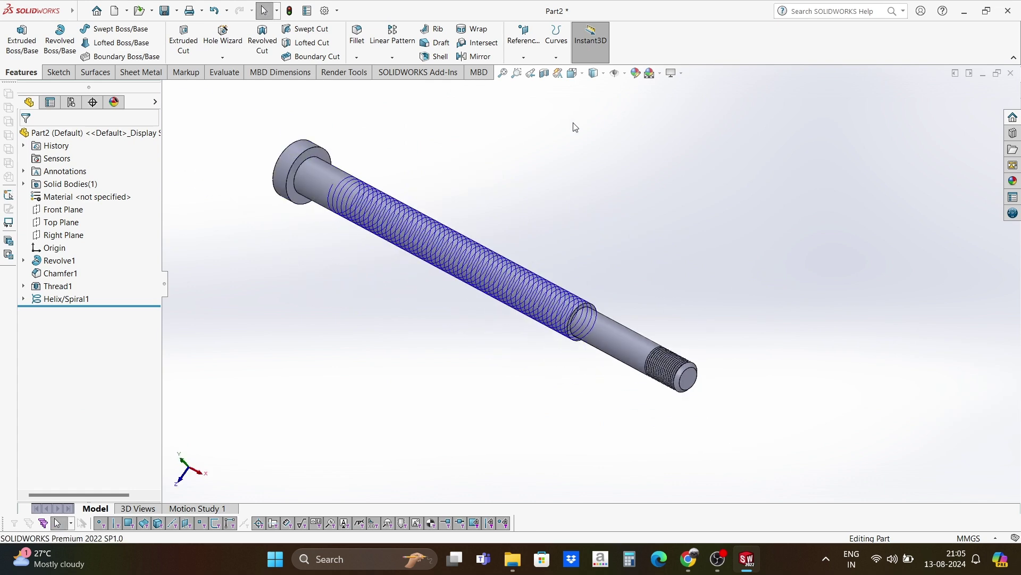
click(556, 58)
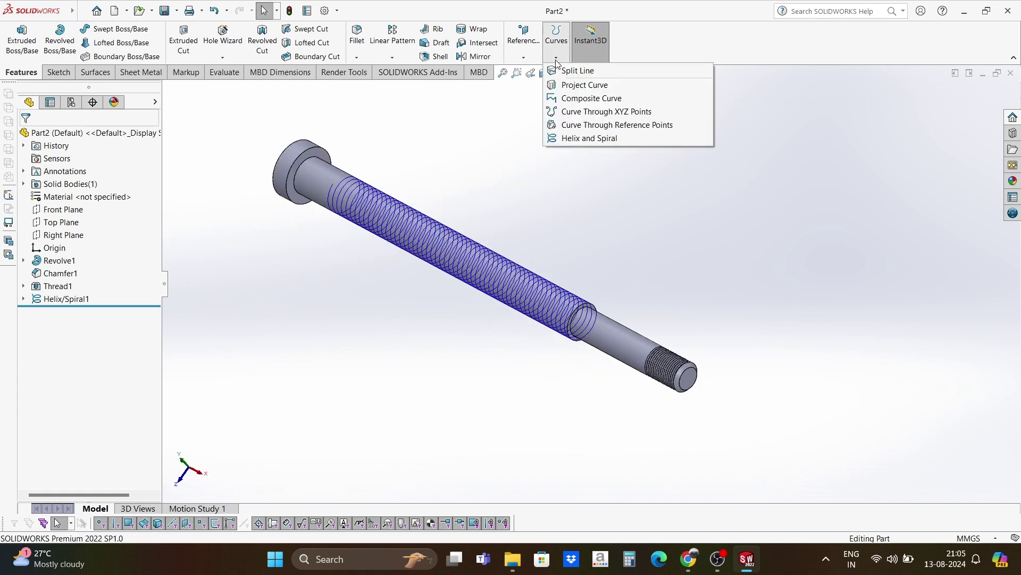
click(523, 57)
Start a new reference plane with Helix/Spiral1 as its perpendicular first reference.
click(515, 71)
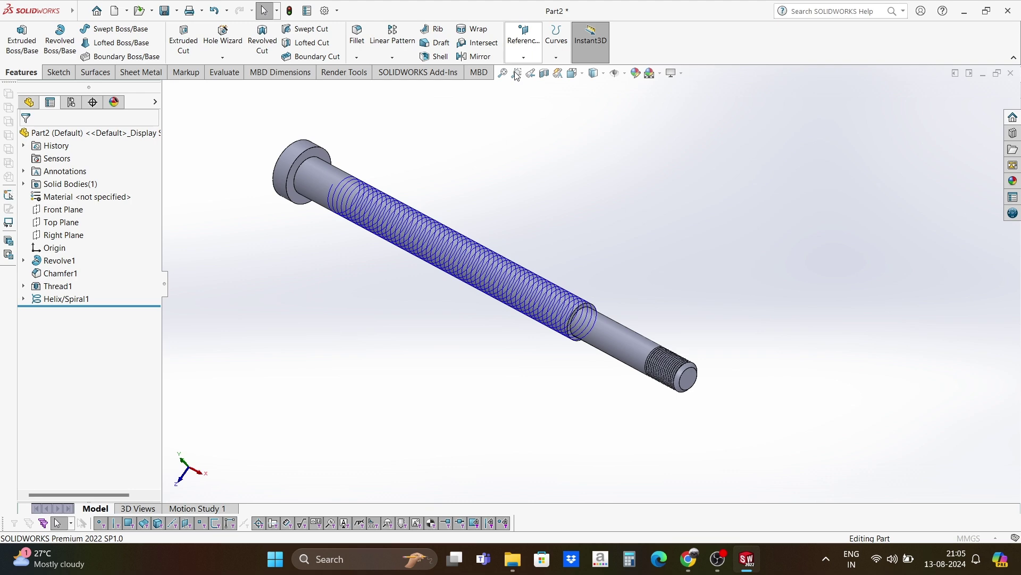
scroll(591, 309, down, 5)
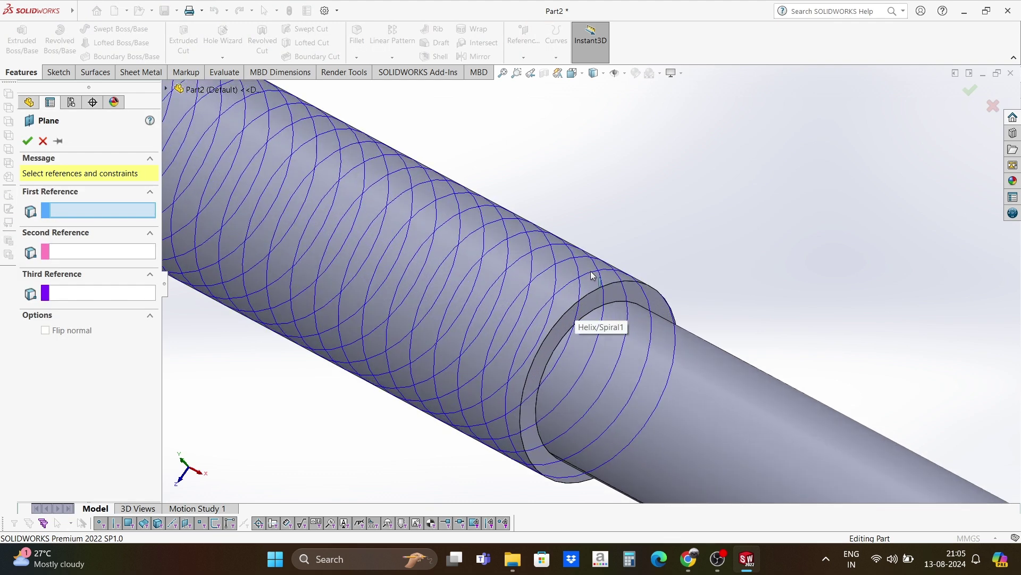
scroll(592, 276, up, 3)
scroll(532, 258, up, 1)
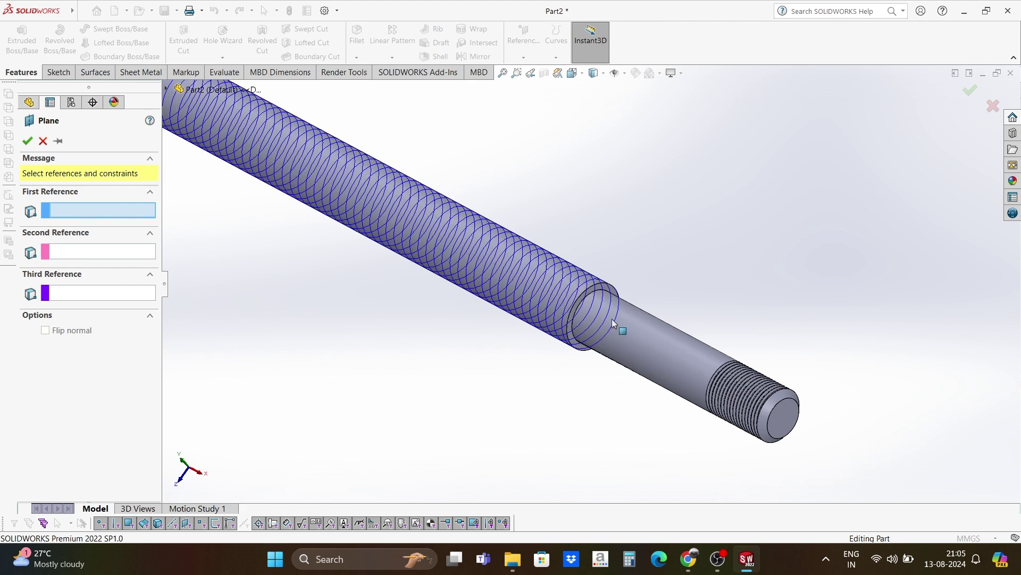
click(519, 256)
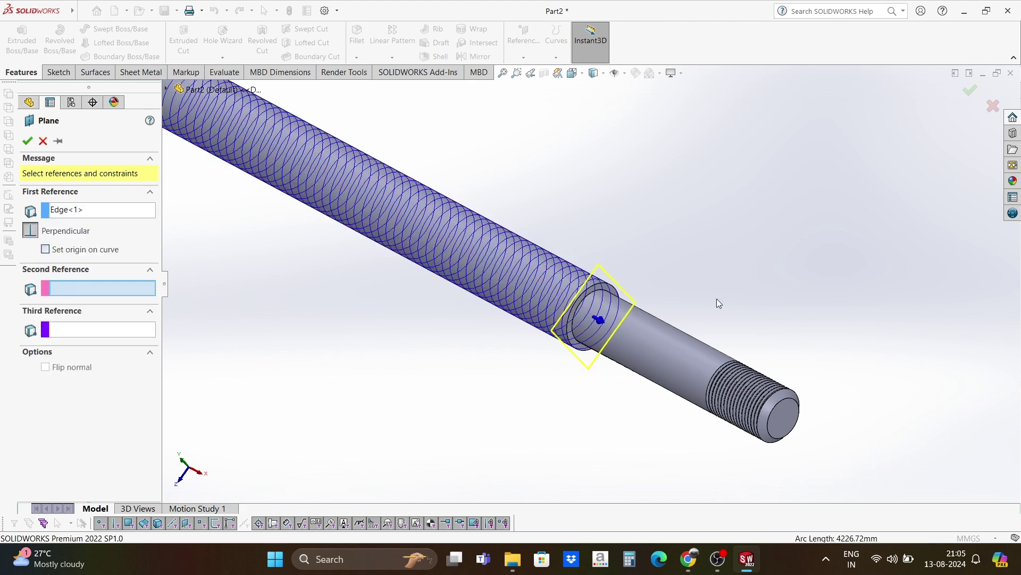
scroll(723, 310, up, 2)
scroll(587, 280, down, 3)
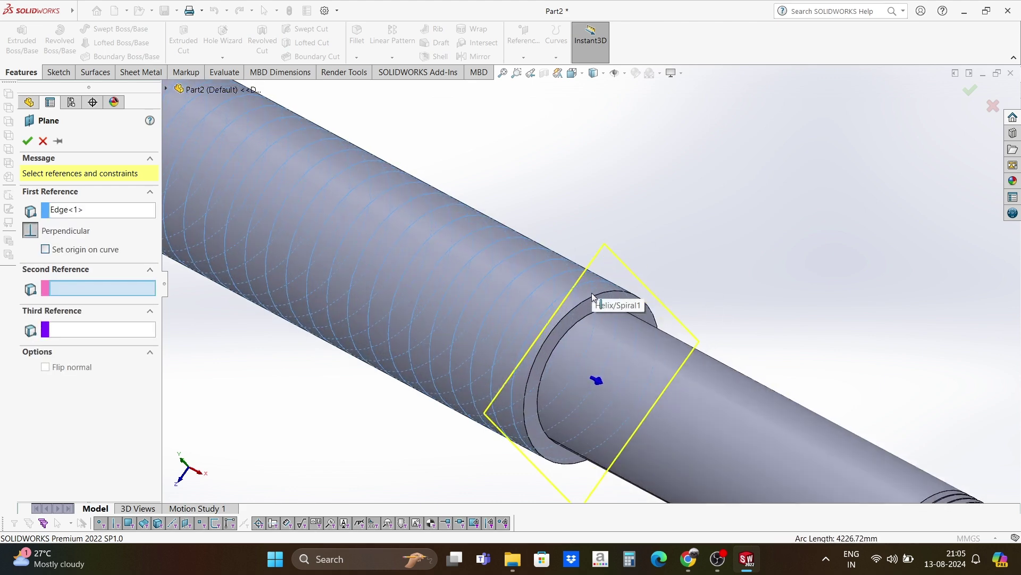
scroll(558, 340, down, 1)
Add the helix end point at the shaft step as coincident reference and create Plane2.
middle_drag(565, 326, 508, 329)
scroll(508, 329, up, 3)
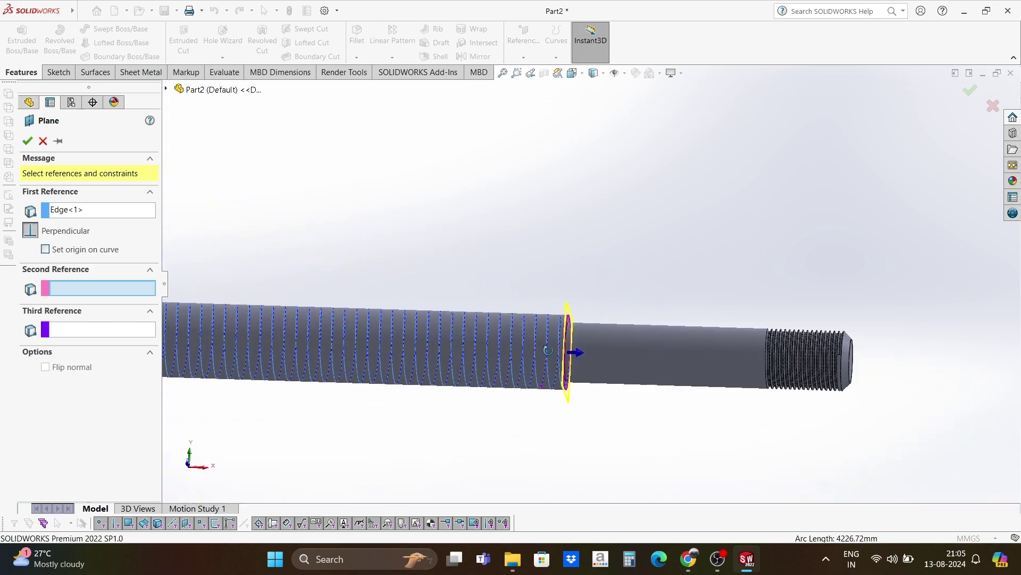
scroll(559, 375, down, 3)
scroll(560, 376, up, 4)
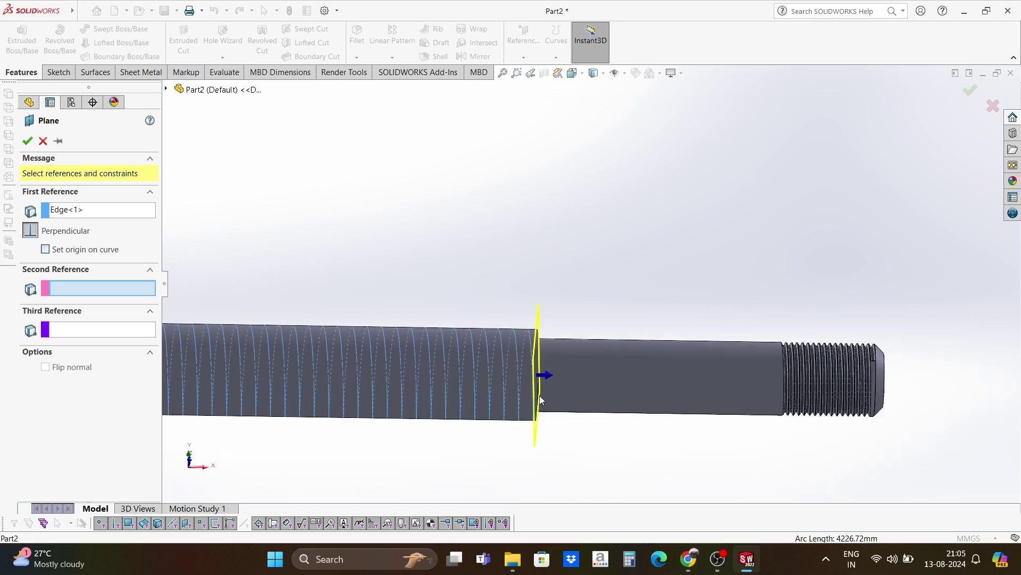
mouse_move(540, 370)
middle_down()
mouse_move(515, 363)
mouse_move(527, 375)
middle_up()
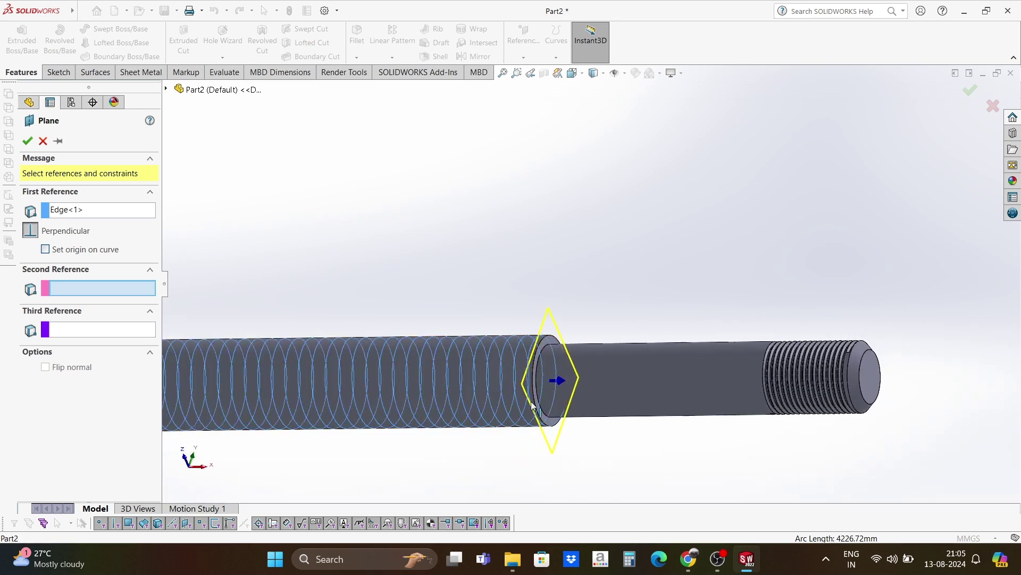
click(564, 413)
middle_drag(590, 415, 640, 367)
scroll(640, 367, up, 3)
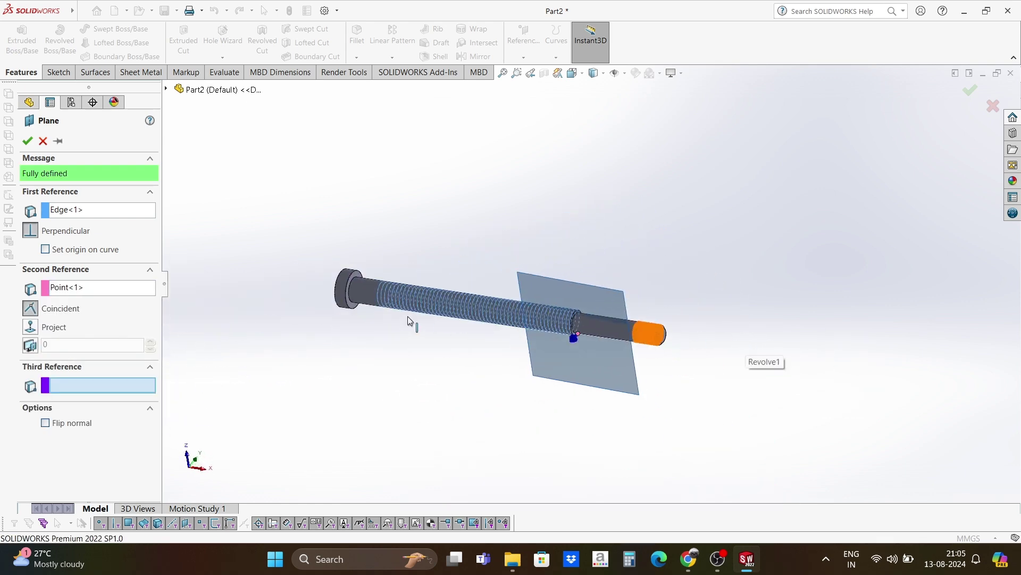
scroll(503, 254, down, 2)
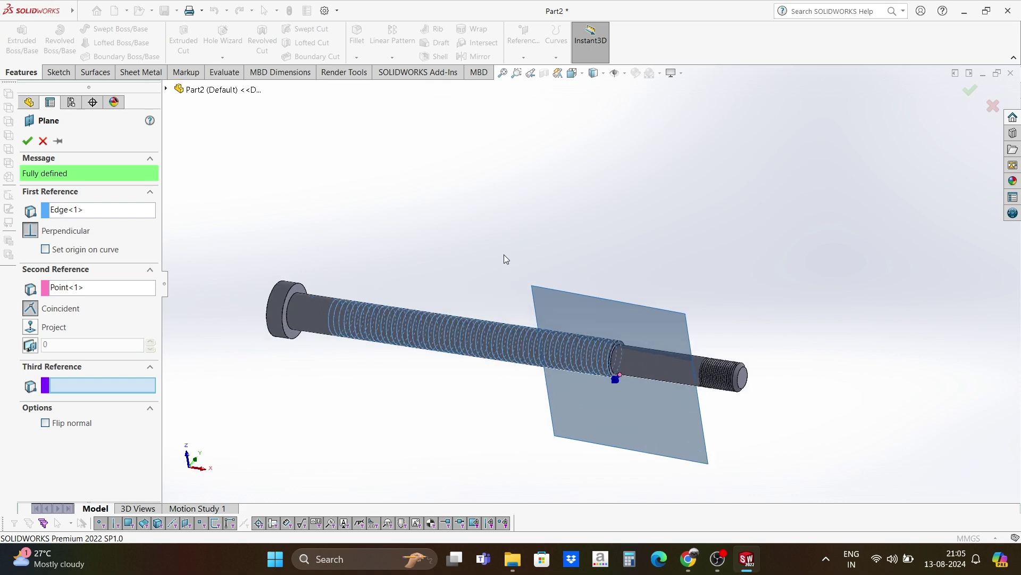
middle_drag(505, 255, 372, 224)
click(23, 141)
scroll(610, 264, up, 2)
middle_drag(612, 319, 598, 296)
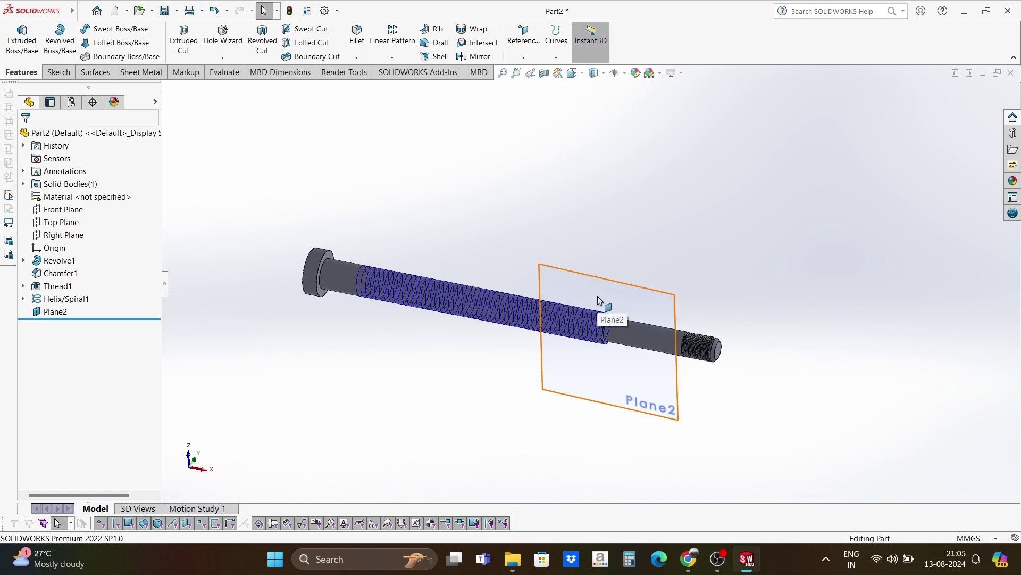
Sketch on Plane2 and draw a corner rectangle starting at the origin.
middle_drag(646, 242, 608, 269)
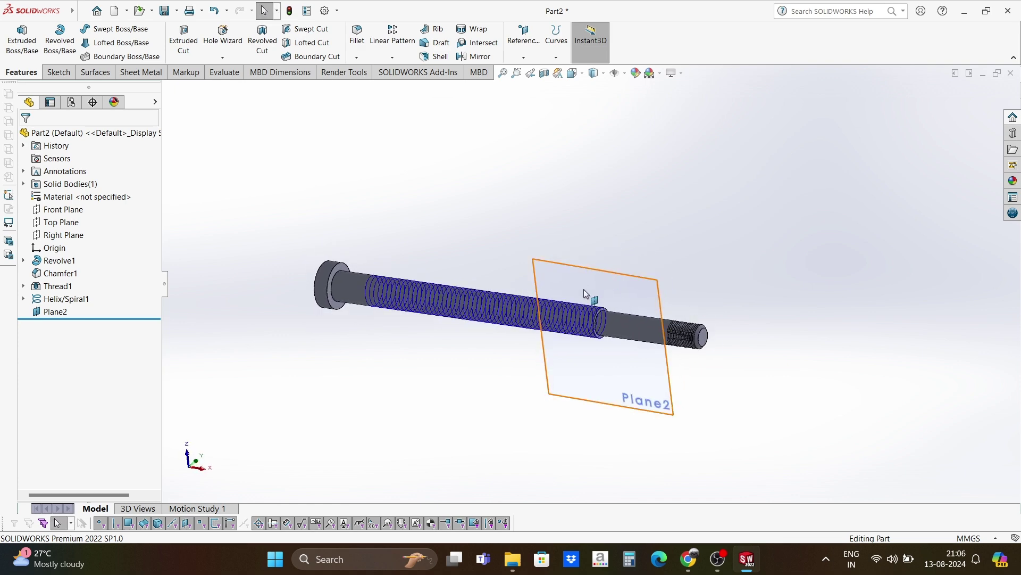
right_click(584, 289)
click(608, 272)
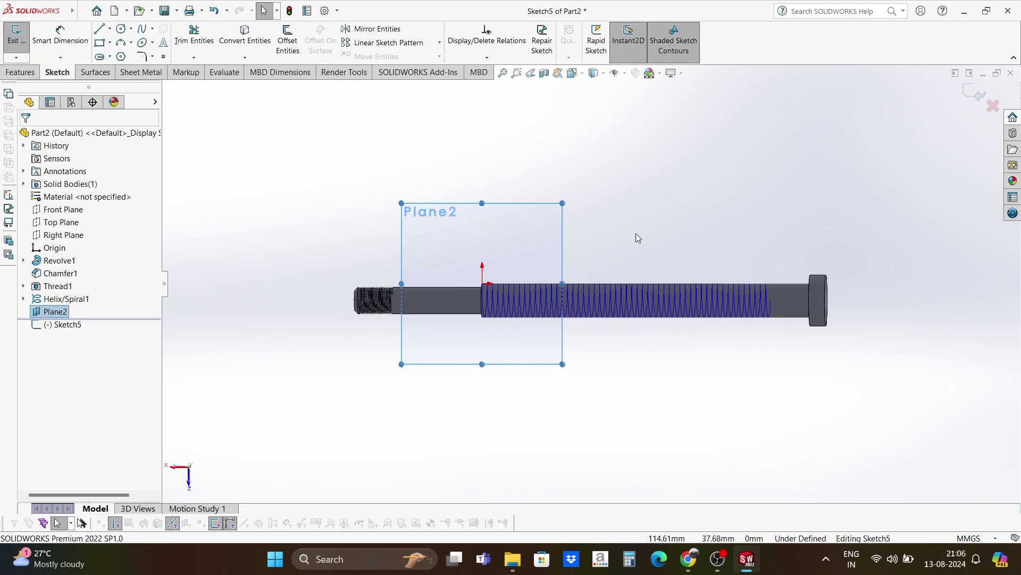
click(100, 45)
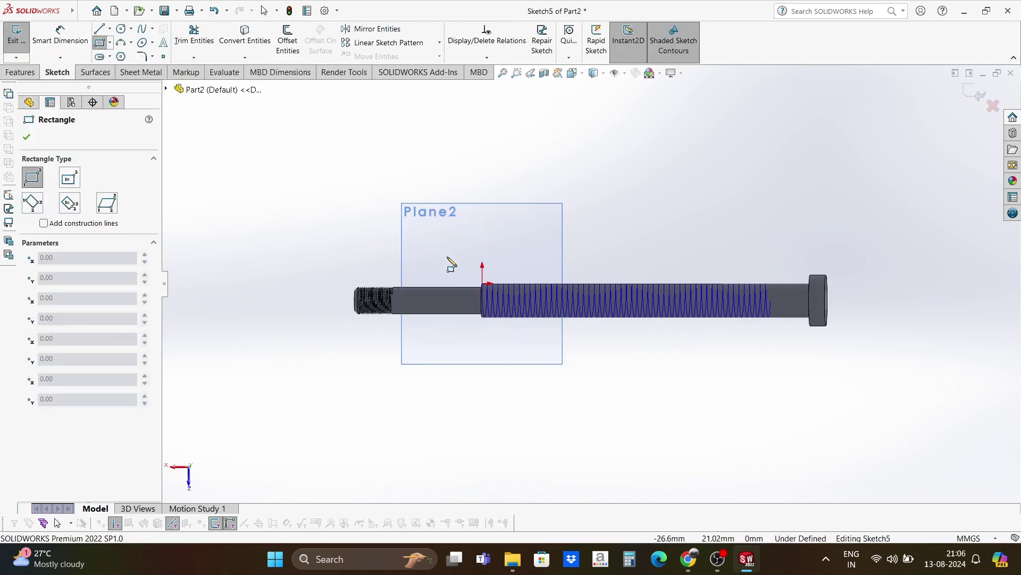
scroll(453, 269, down, 3)
scroll(500, 296, down, 6)
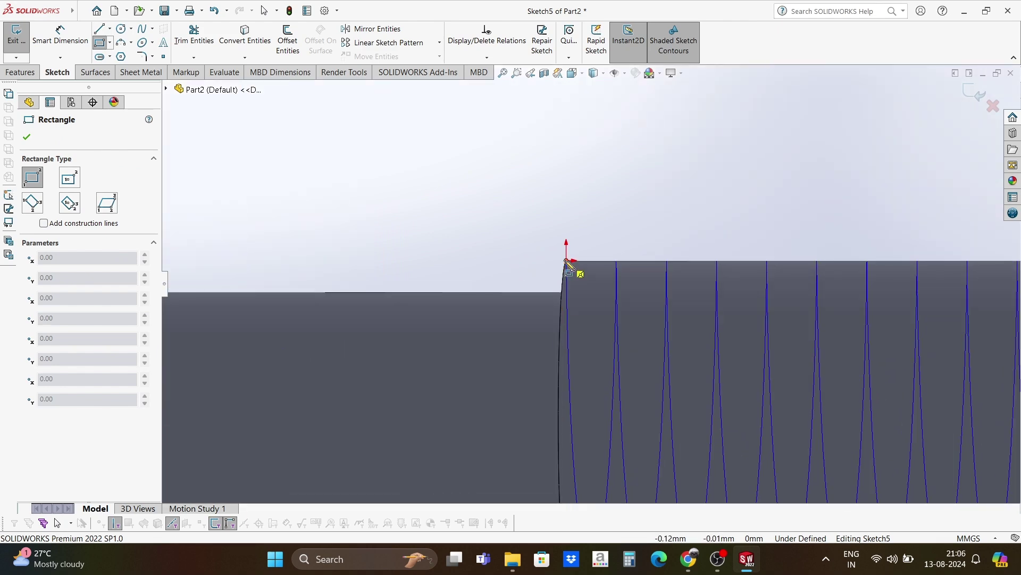
click(567, 261)
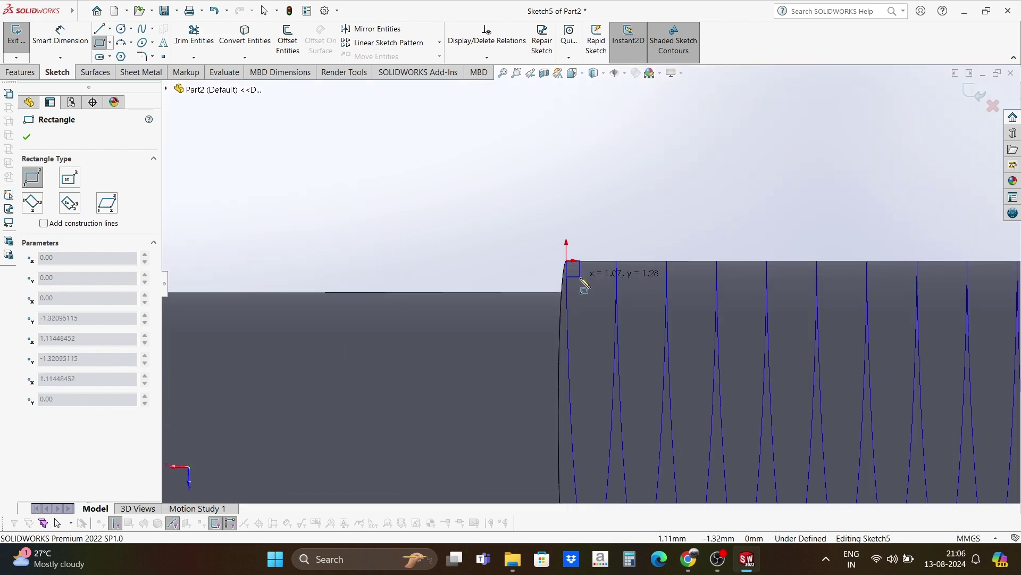
click(607, 302)
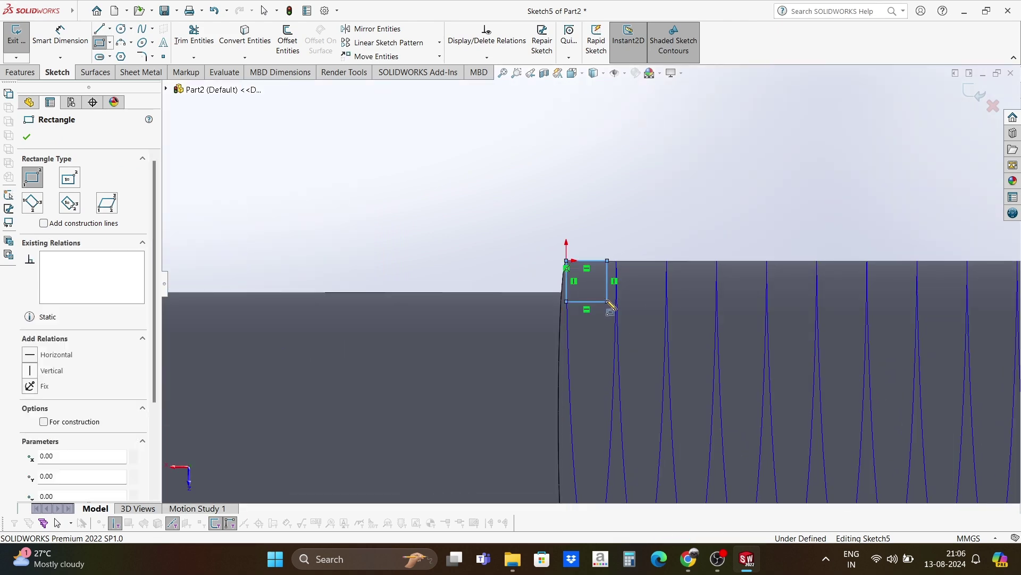
click(27, 137)
Dimension the rectangle's width and height to 2 mm each, fully defining the square.
click(60, 35)
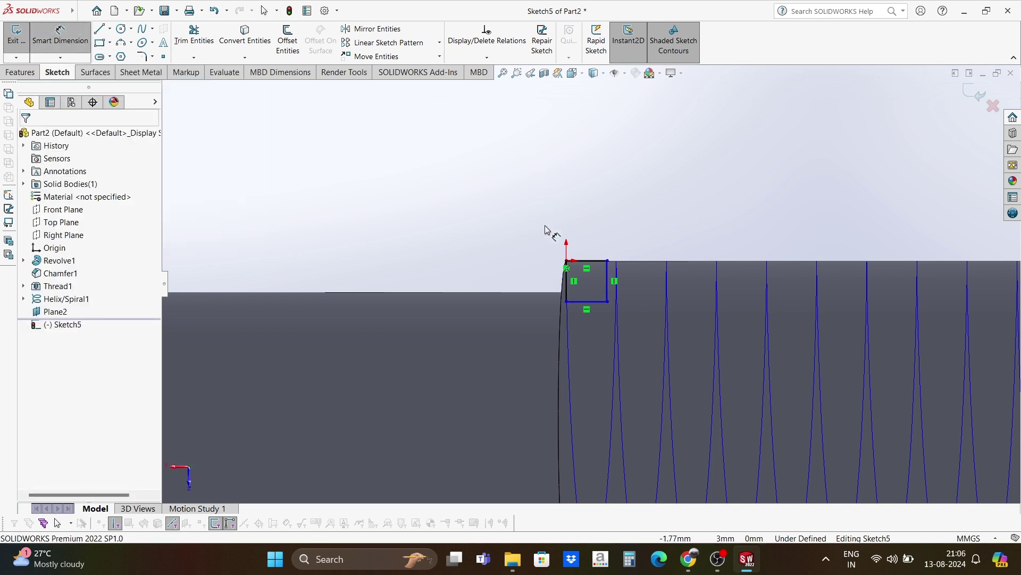
click(588, 261)
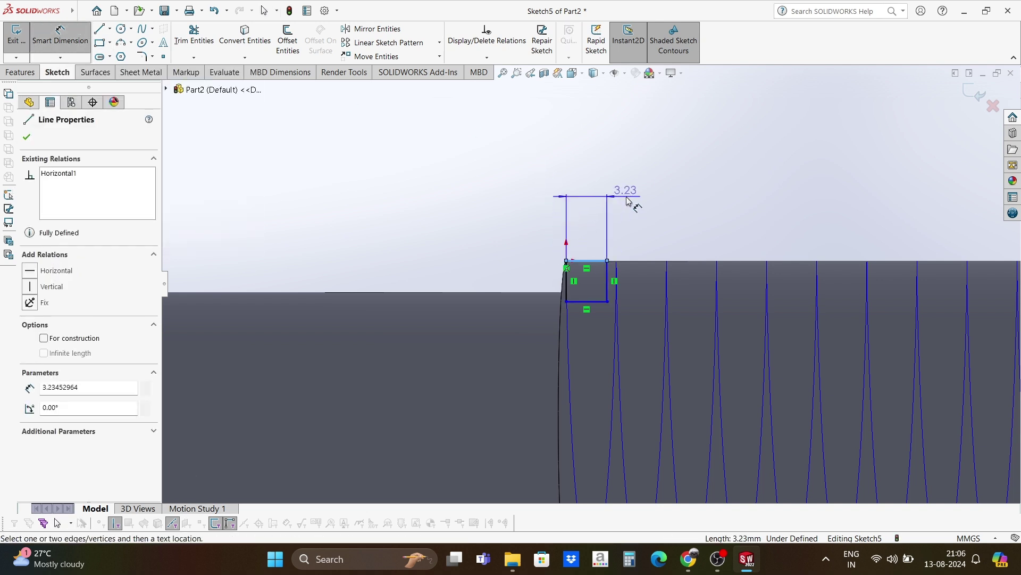
click(641, 194)
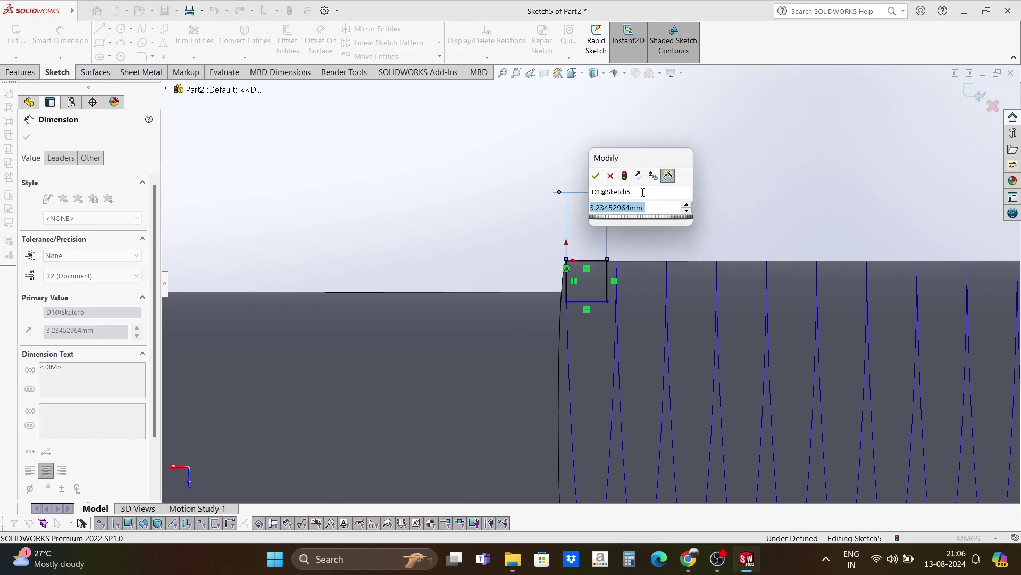
text(2)
key(Return)
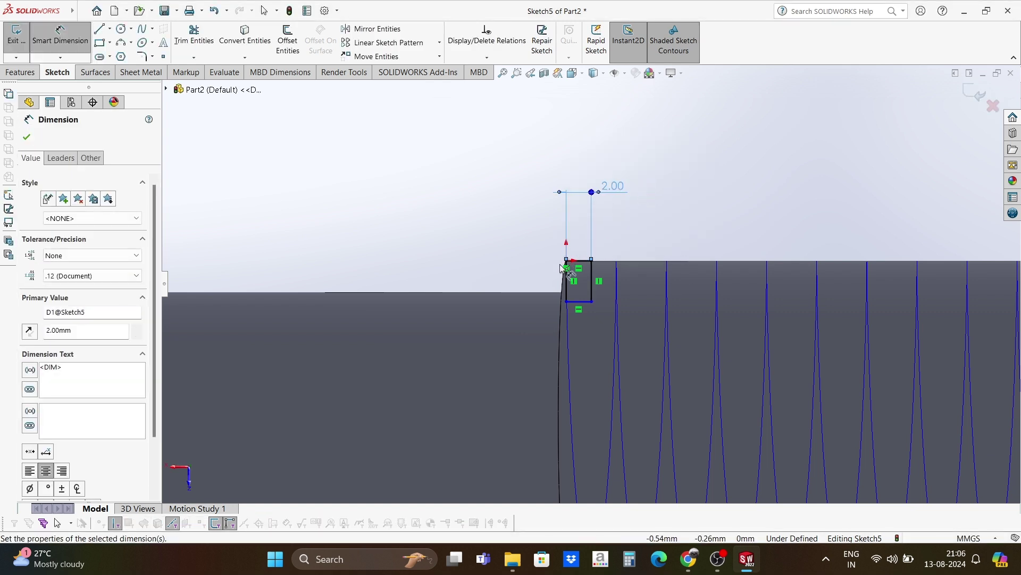
click(567, 285)
click(484, 302)
text(2)
key(Return)
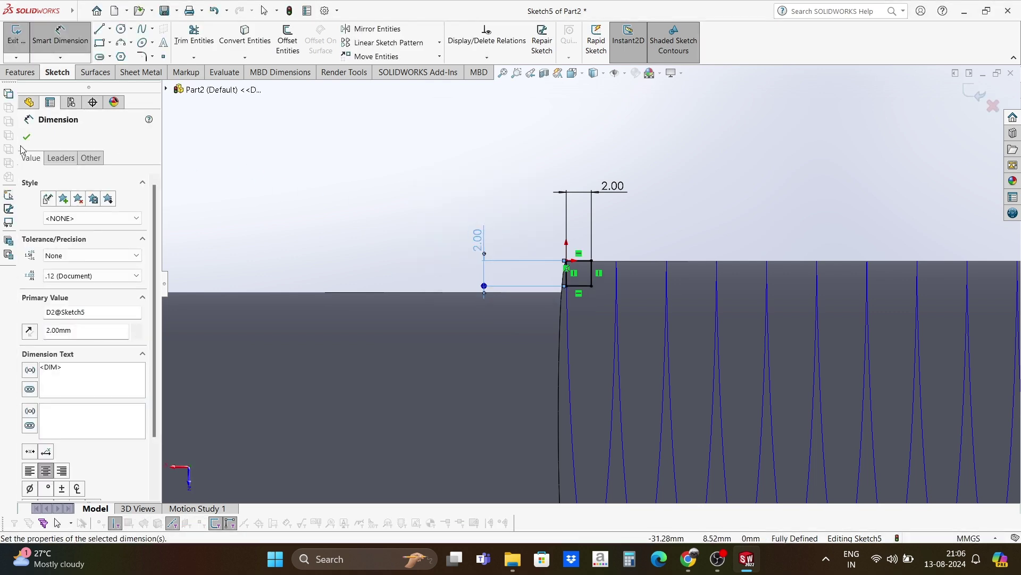
click(26, 137)
key(Escape)
scroll(594, 288, up, 5)
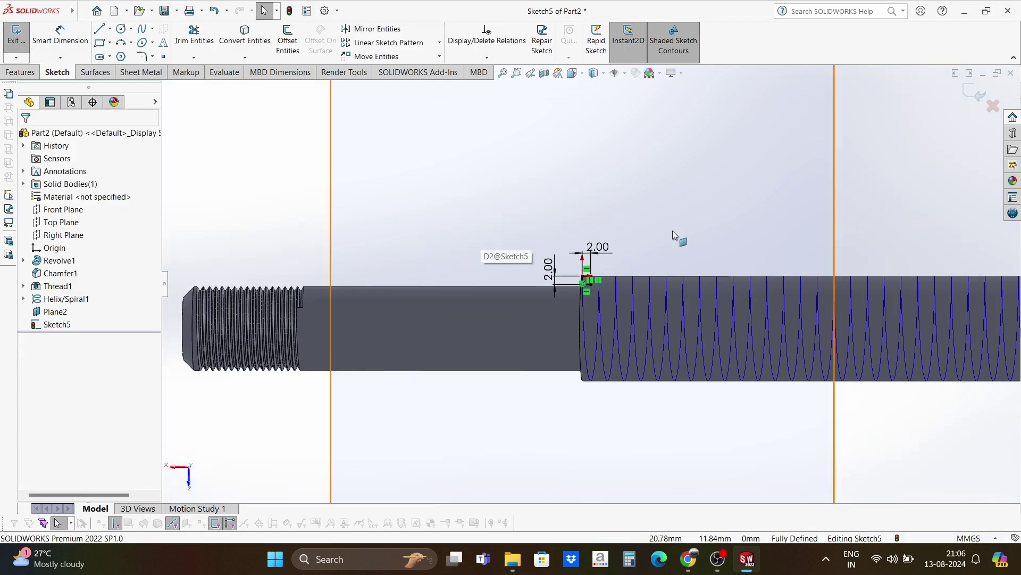
middle_drag(632, 303, 590, 282)
scroll(585, 276, up, 5)
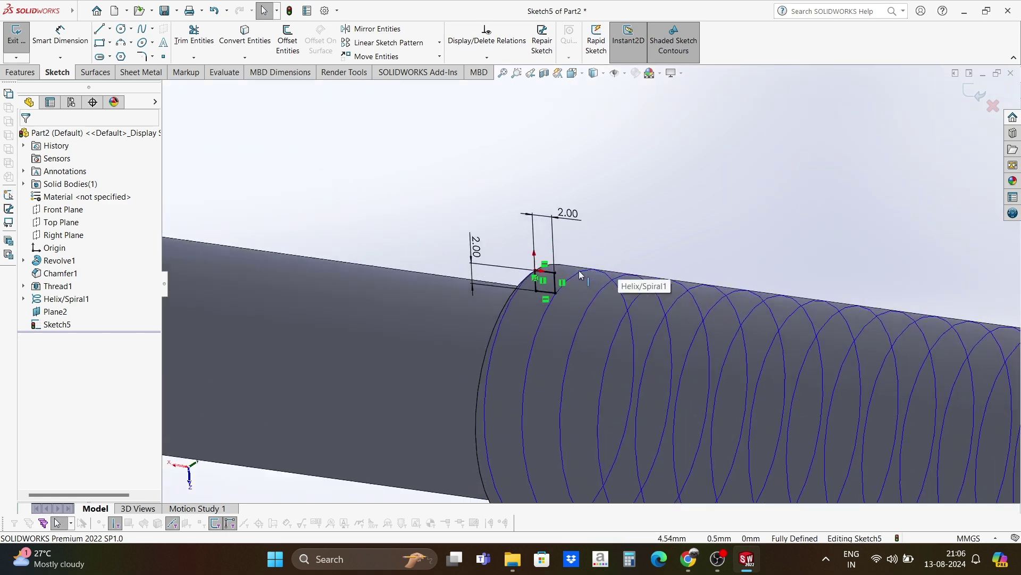
scroll(581, 271, up, 6)
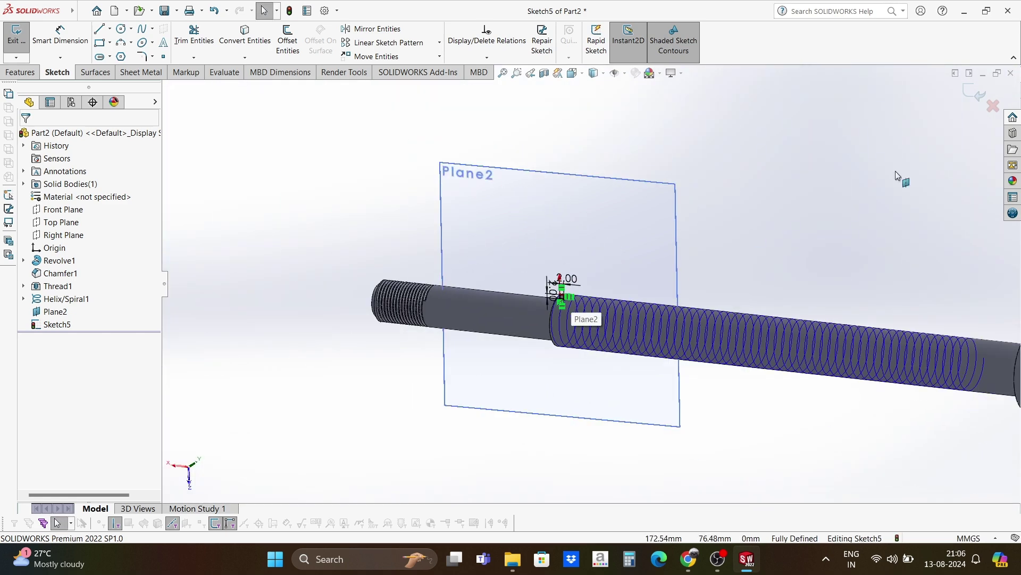
Exit Sketch5, then swept-cut its square profile along Helix/Spiral1 as Cut-Sweep1.
click(978, 99)
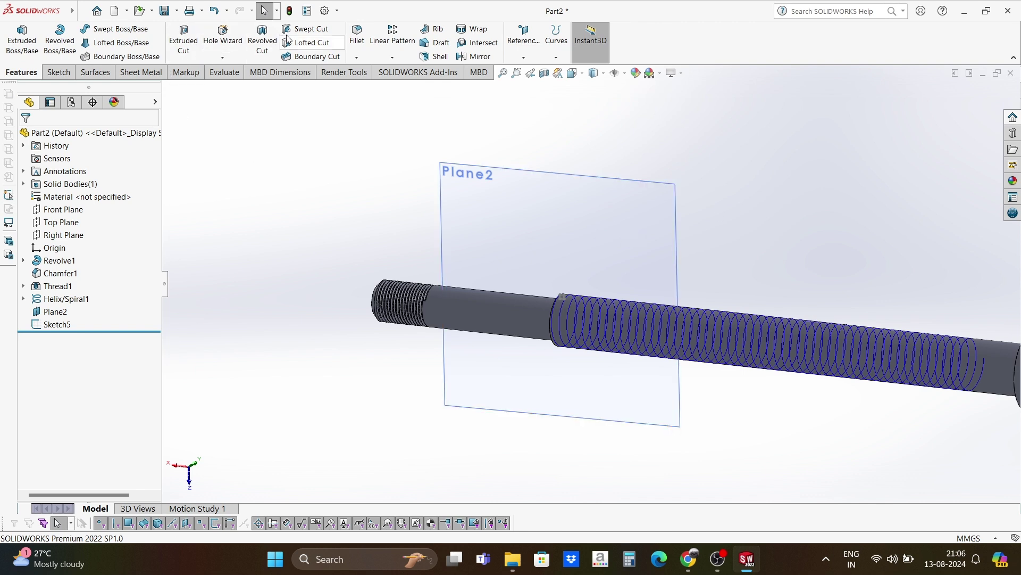
click(303, 30)
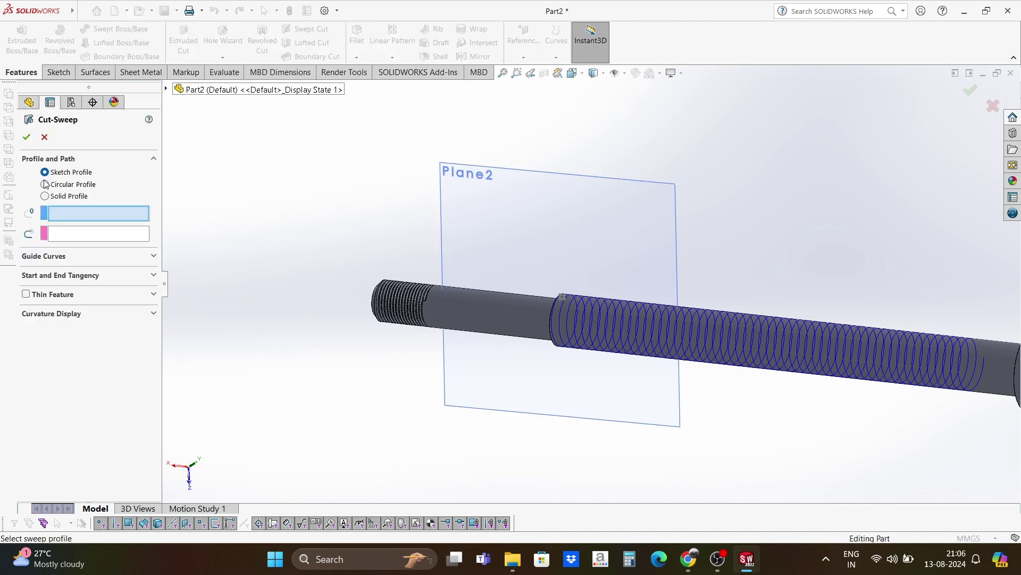
click(167, 90)
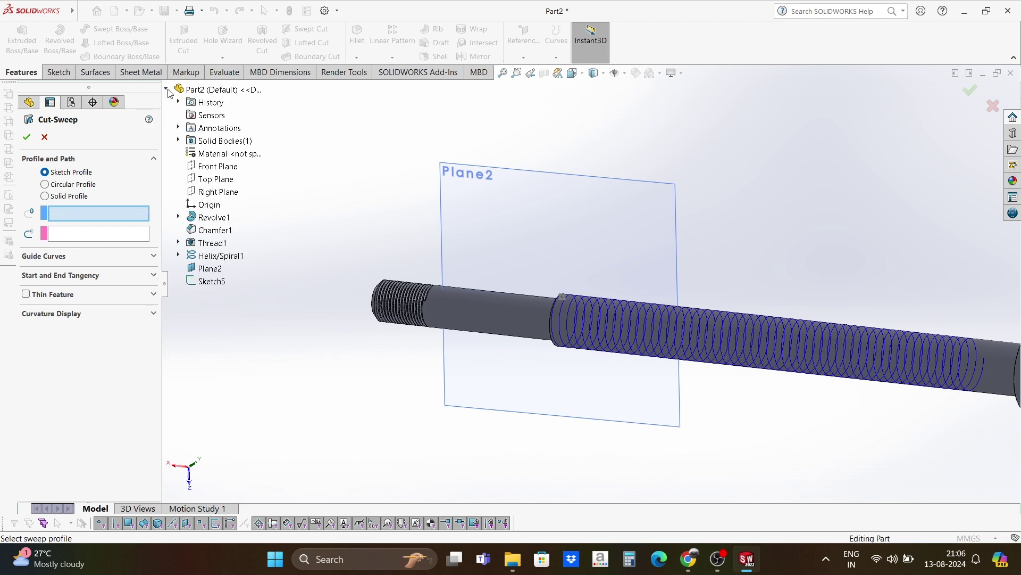
click(210, 281)
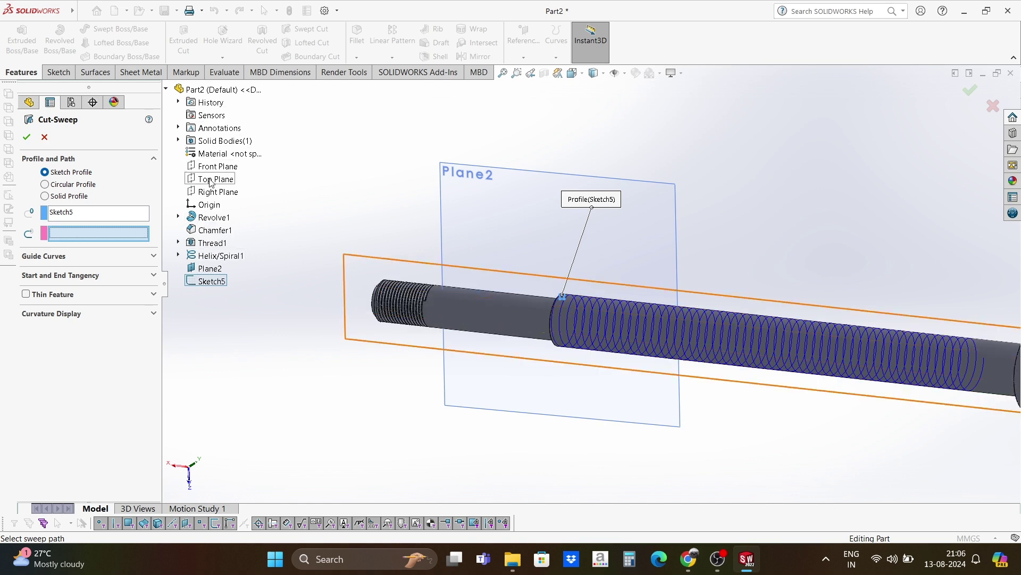
click(214, 255)
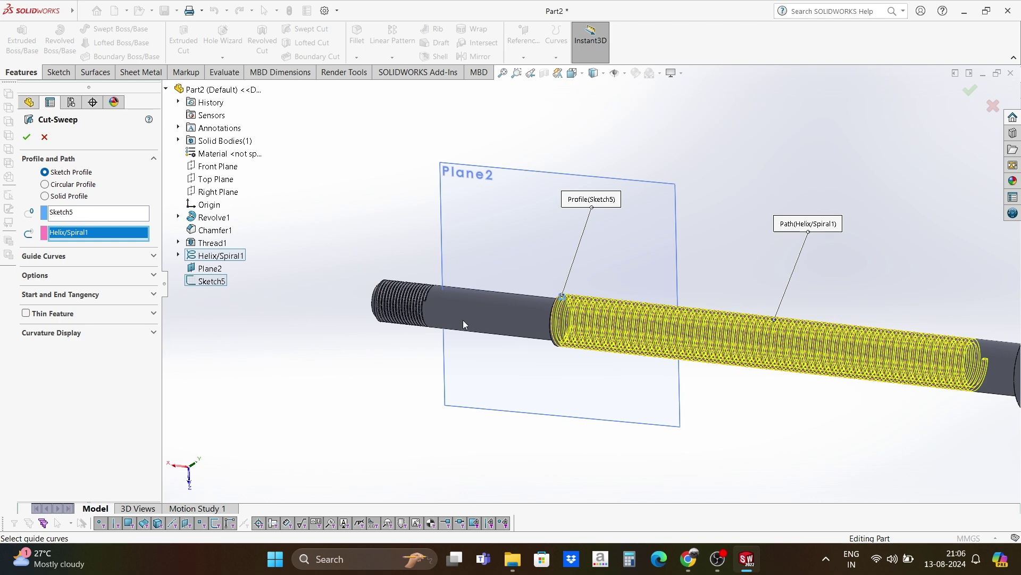
middle_drag(464, 319, 1, 173)
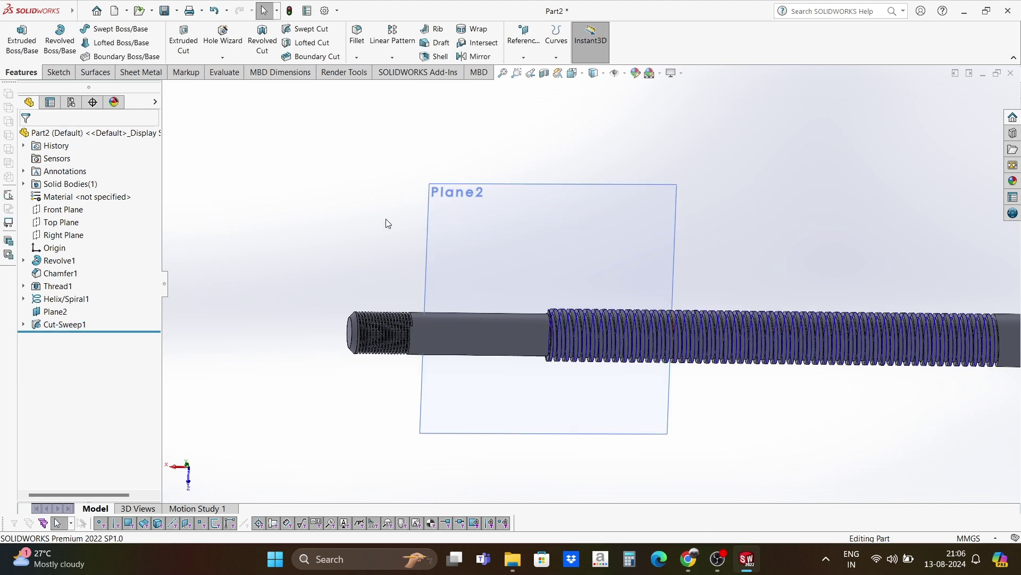
Hide Plane2 and the Helix/Spiral1 curve.
right_click(529, 235)
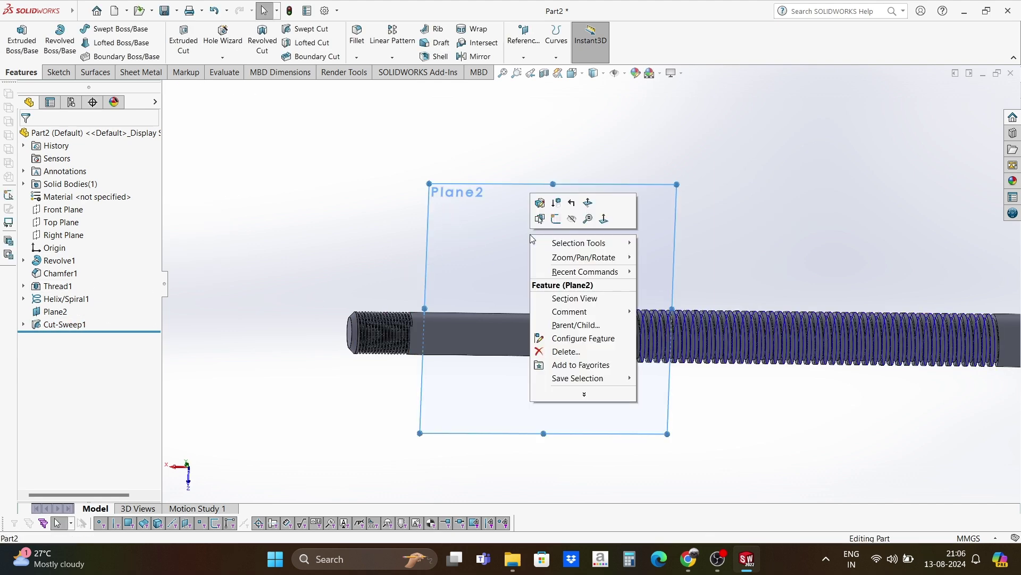
click(572, 219)
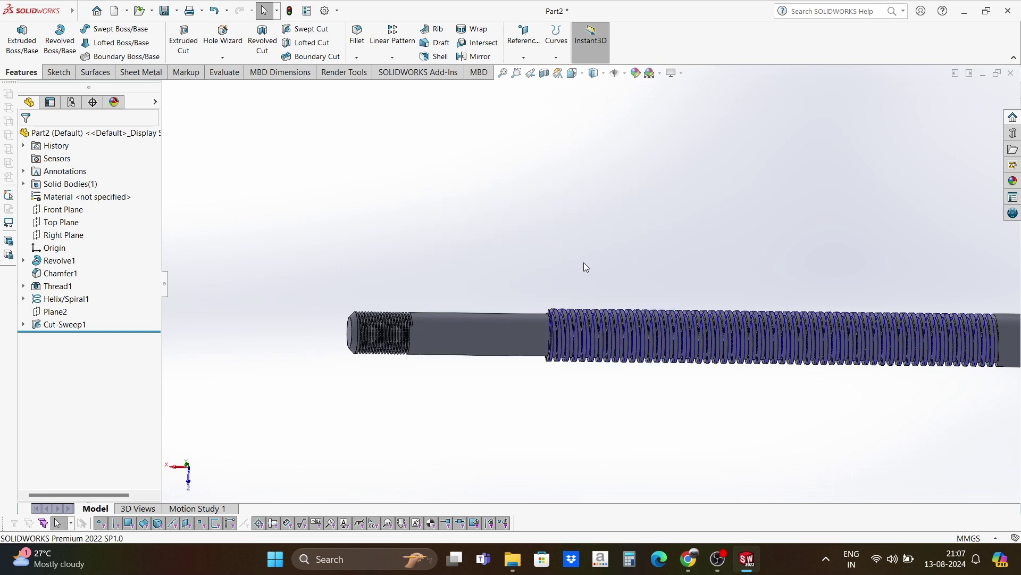
click(69, 299)
right_click(70, 299)
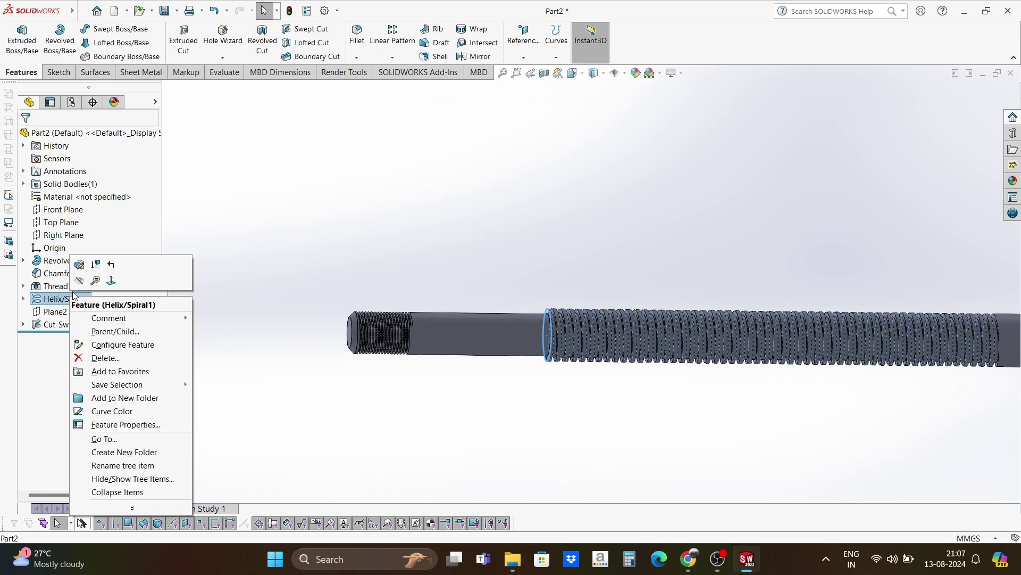
click(79, 281)
Orbit and zoom around the bolt to inspect the square-cut thread.
scroll(432, 330, up, 5)
middle_drag(432, 330, 605, 365)
scroll(599, 313, down, 3)
scroll(600, 308, down, 4)
middle_drag(601, 308, 807, 445)
scroll(808, 445, up, 4)
scroll(523, 202, up, 3)
scroll(565, 247, down, 5)
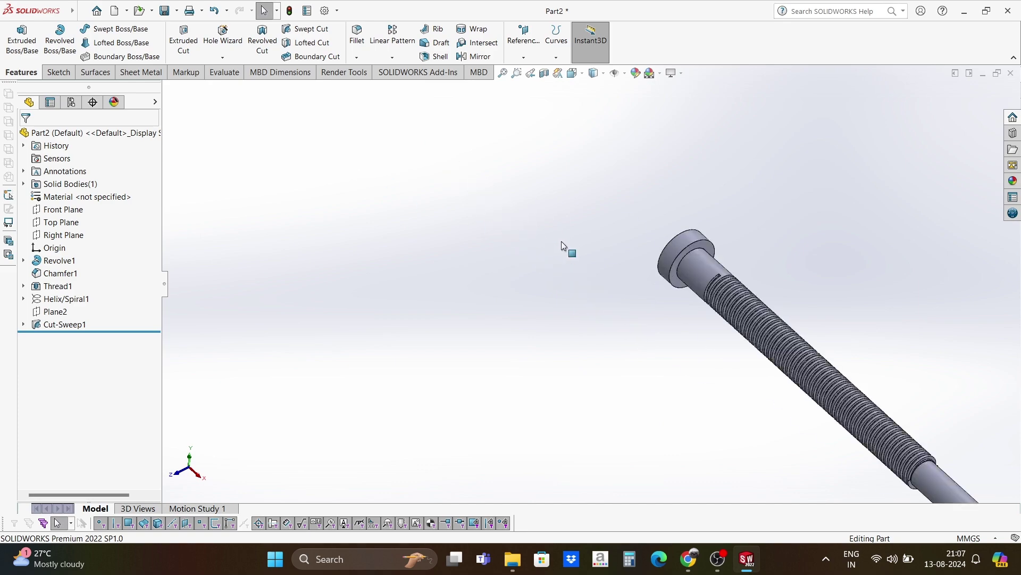
middle_drag(565, 246, 620, 365)
scroll(638, 360, down, 3)
scroll(751, 307, up, 3)
scroll(554, 292, down, 8)
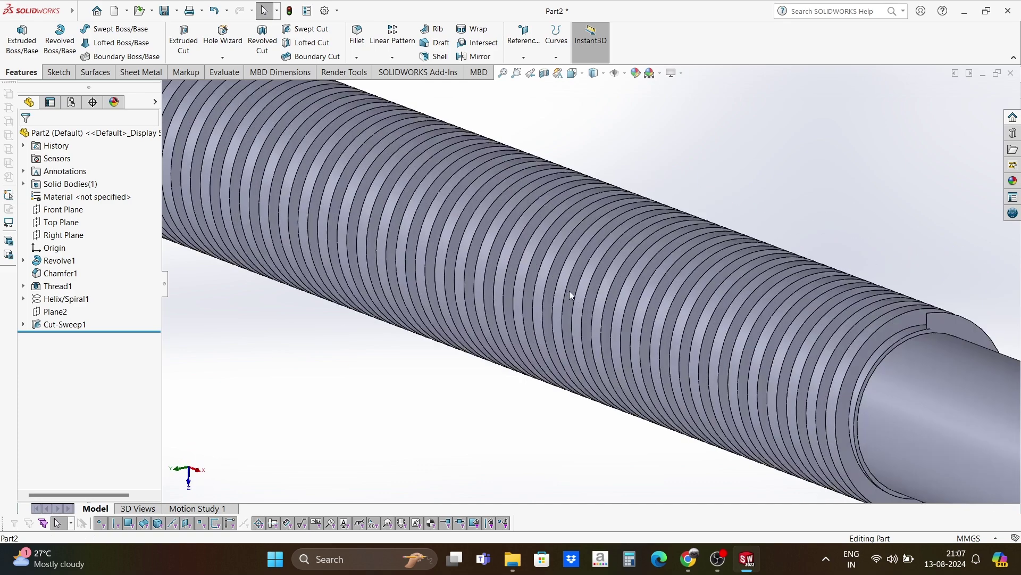
middle_drag(574, 321, 615, 305)
scroll(615, 304, up, 8)
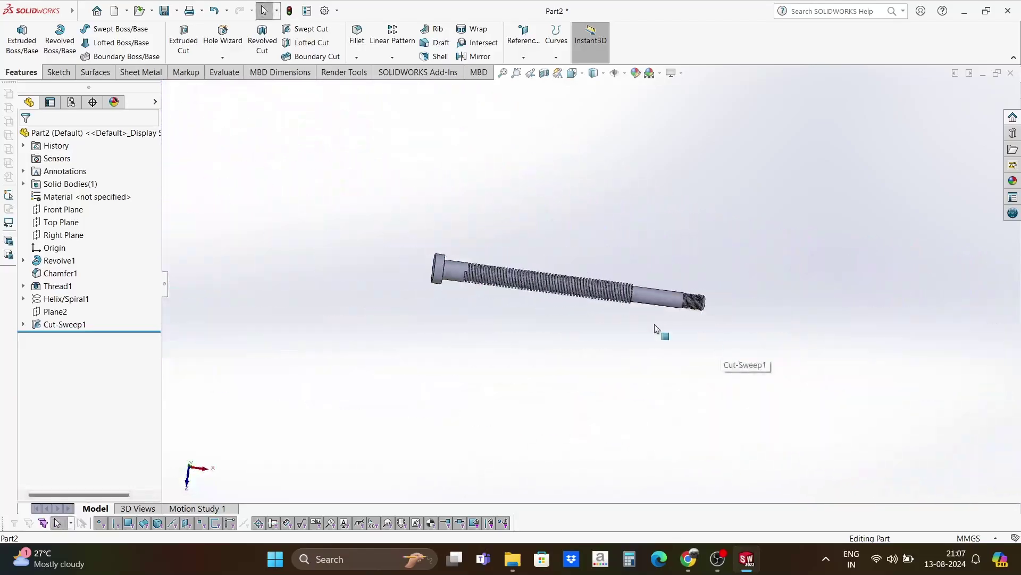
scroll(486, 273, down, 4)
middle_drag(486, 274, 537, 301)
scroll(548, 314, up, 3)
scroll(560, 323, down, 3)
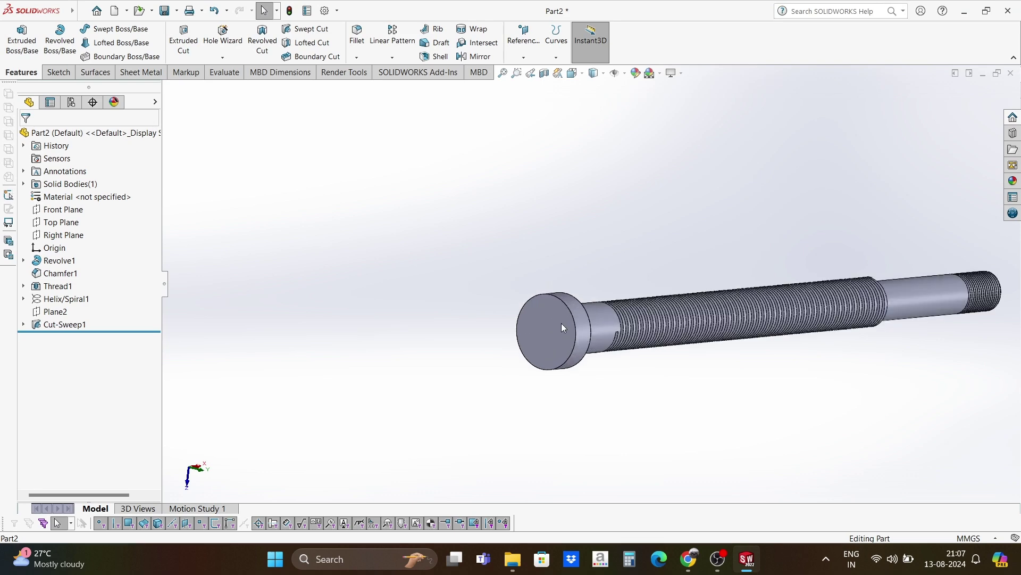
Start a new sketch on the circular end face of the bolt head.
click(561, 324)
right_click(560, 323)
click(595, 250)
mouse_move(596, 251)
middle_down()
mouse_move(528, 273)
mouse_move(599, 265)
middle_up()
scroll(599, 265, down, 3)
click(525, 347)
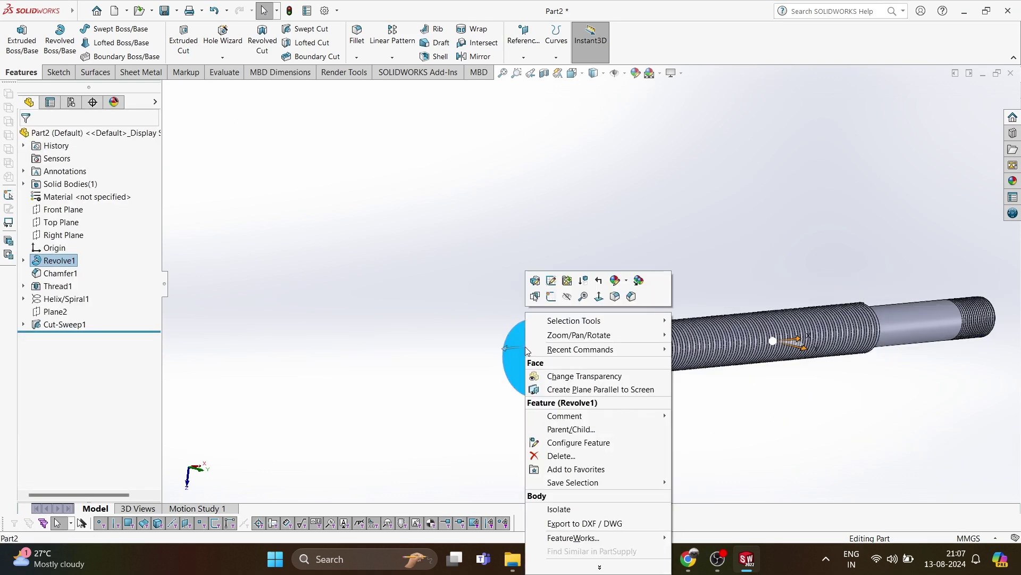
click(552, 296)
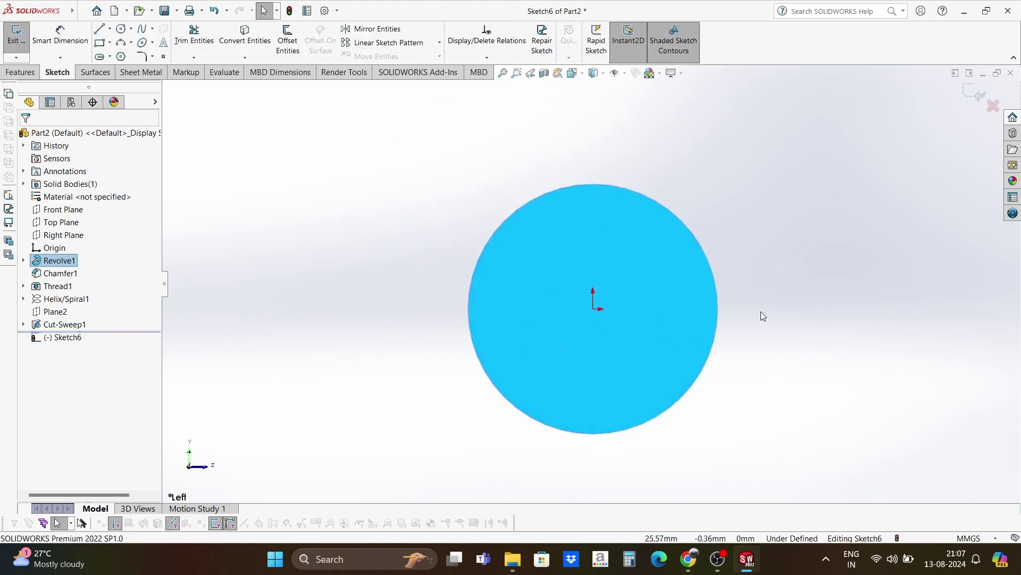
click(761, 316)
Draw a center rectangle square centred on the origin.
click(110, 44)
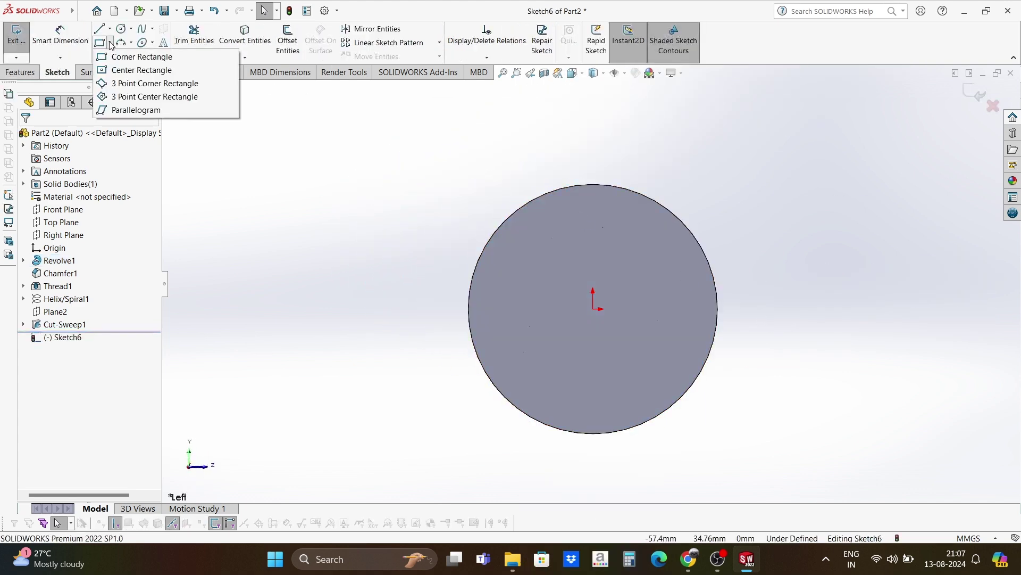
click(128, 70)
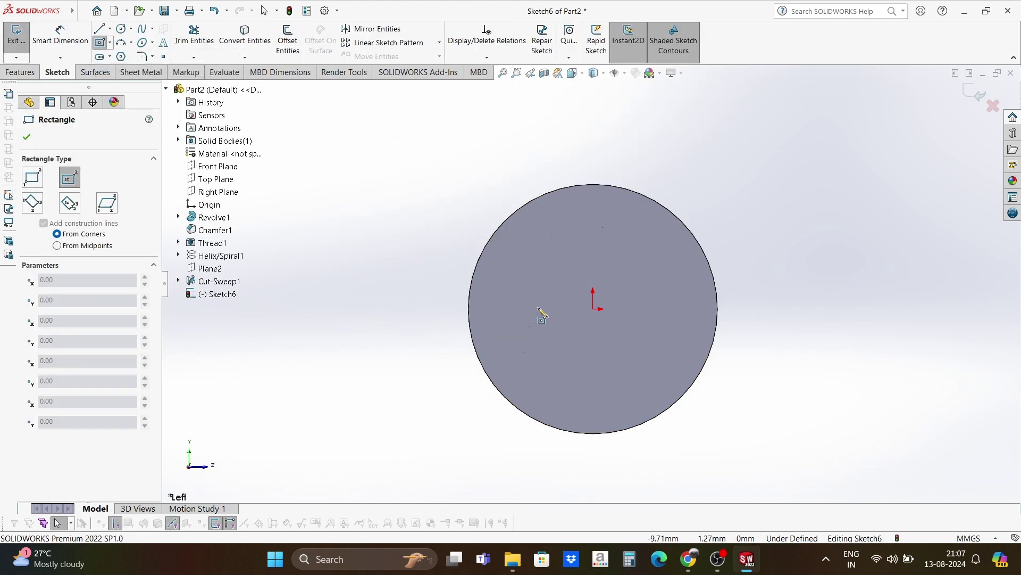
click(593, 309)
click(531, 245)
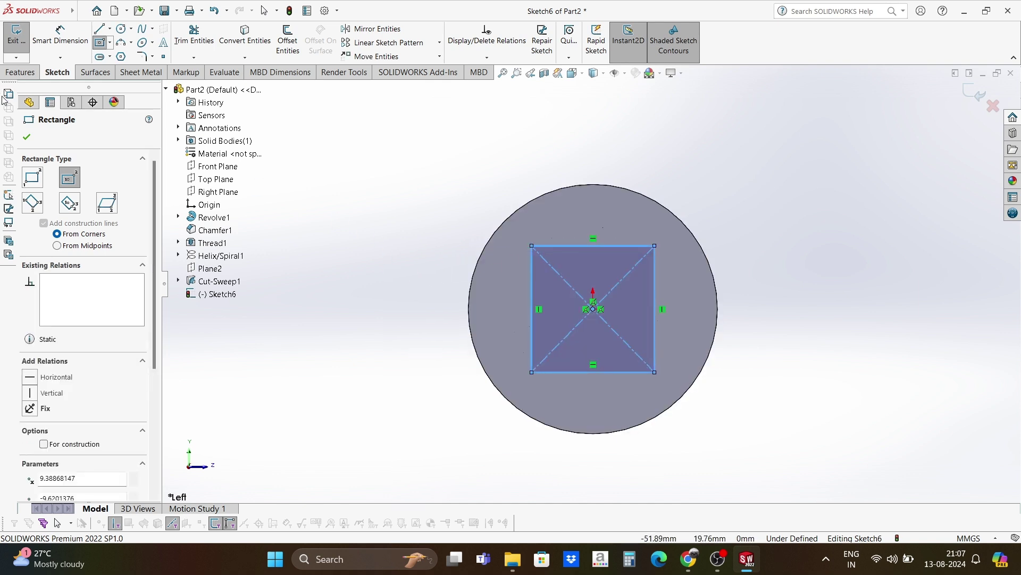
click(28, 137)
Dimension both sides of the square to 20 mm, fully defining Sketch6.
click(60, 37)
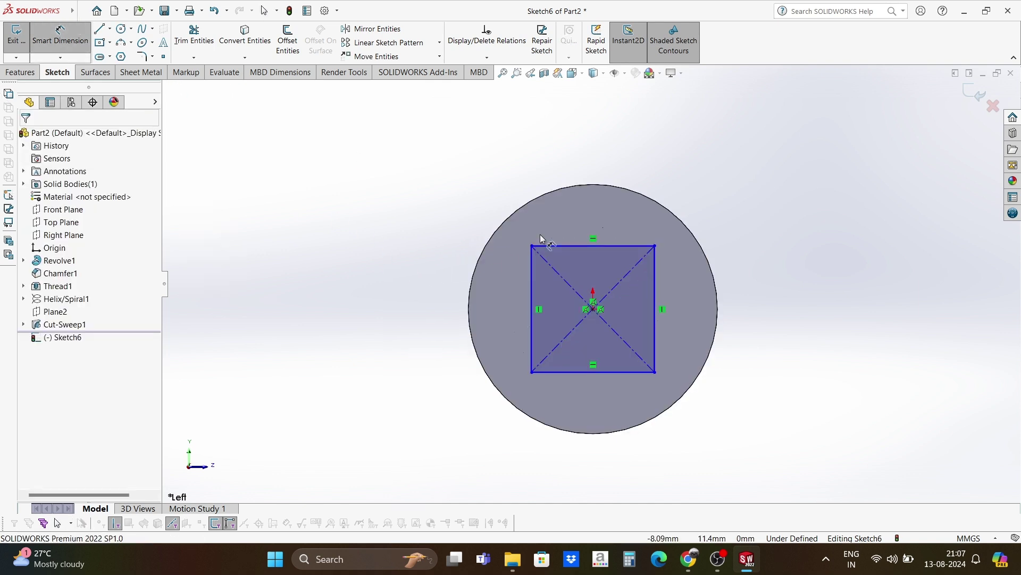
click(580, 247)
click(592, 160)
text(20)
key(Return)
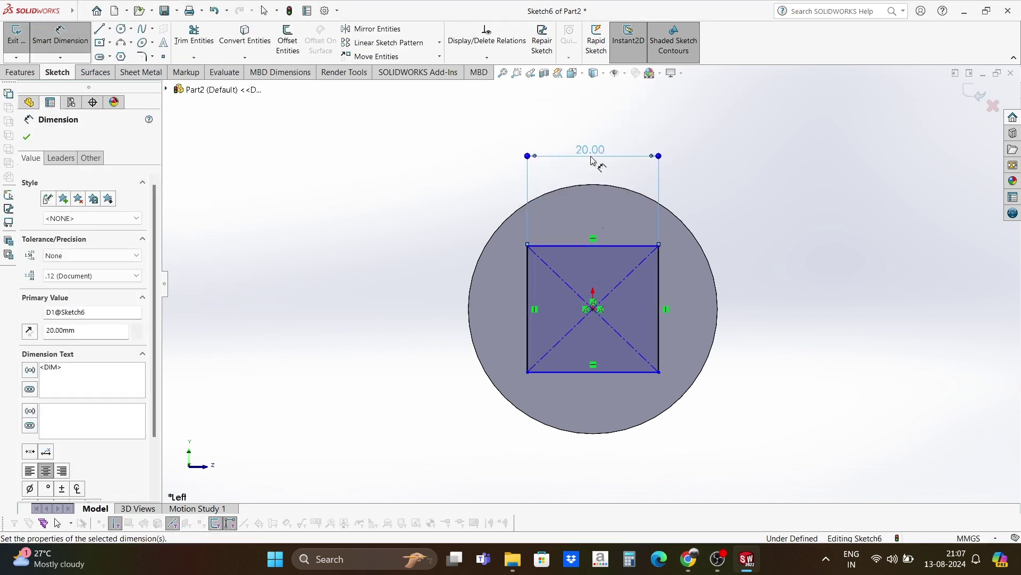
click(664, 300)
click(765, 307)
text(20)
key(Return)
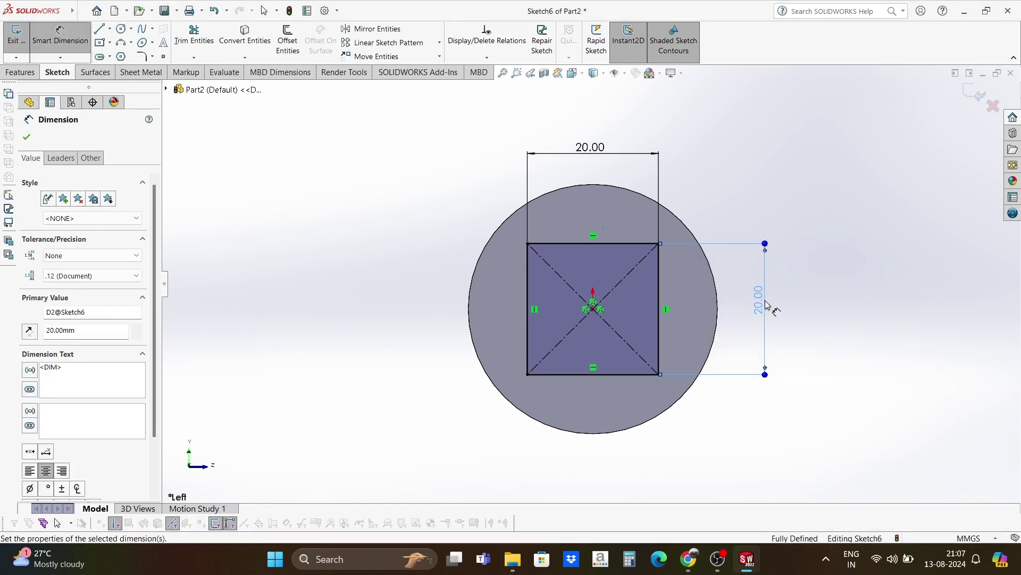
click(25, 140)
scroll(554, 270, up, 3)
middle_drag(553, 269, 405, 255)
key(f)
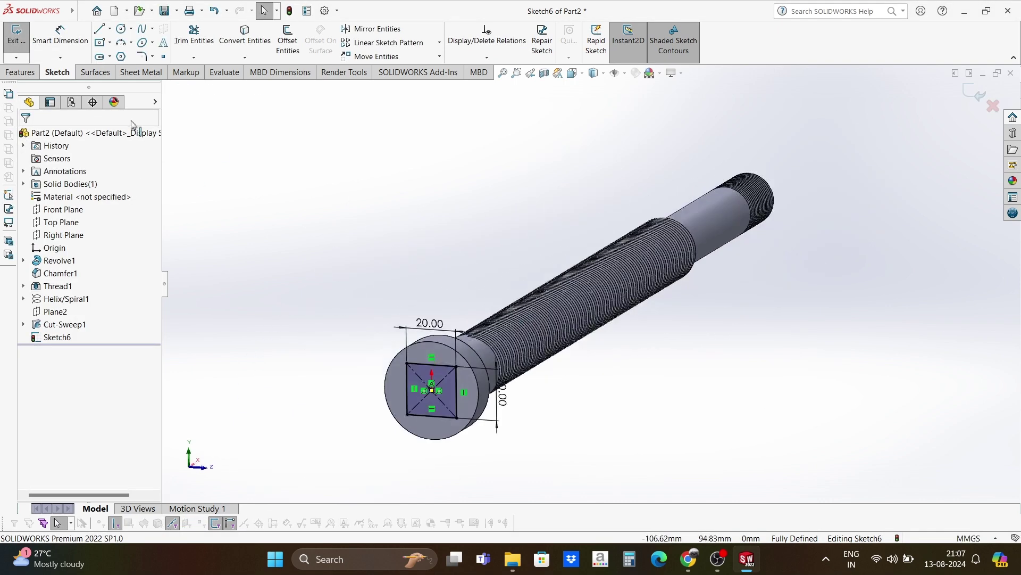
click(22, 74)
Extrude the 20 × 20 mm square 41 mm blind as Boss-Extrude1.
click(37, 51)
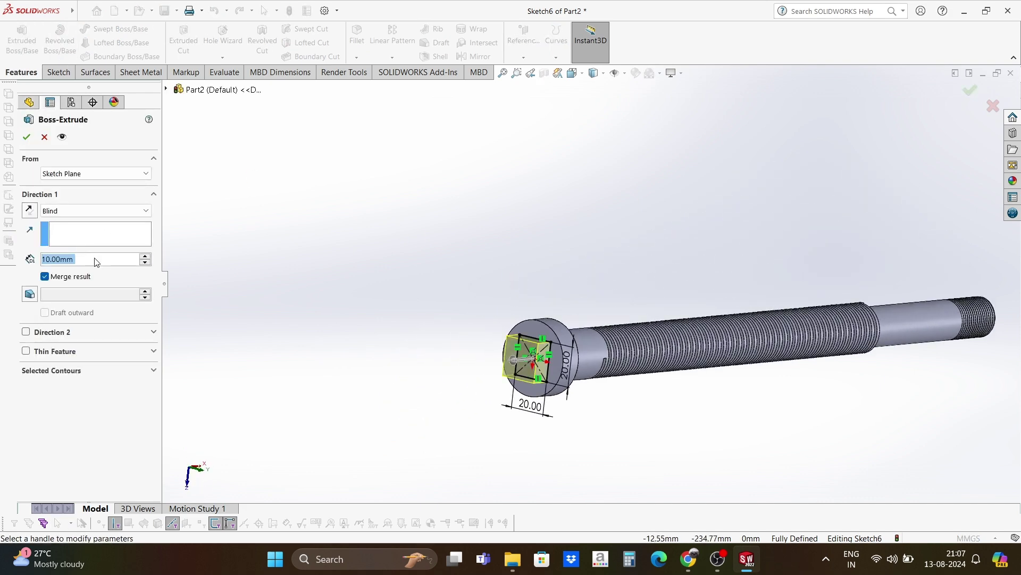
text(41)
key(Return)
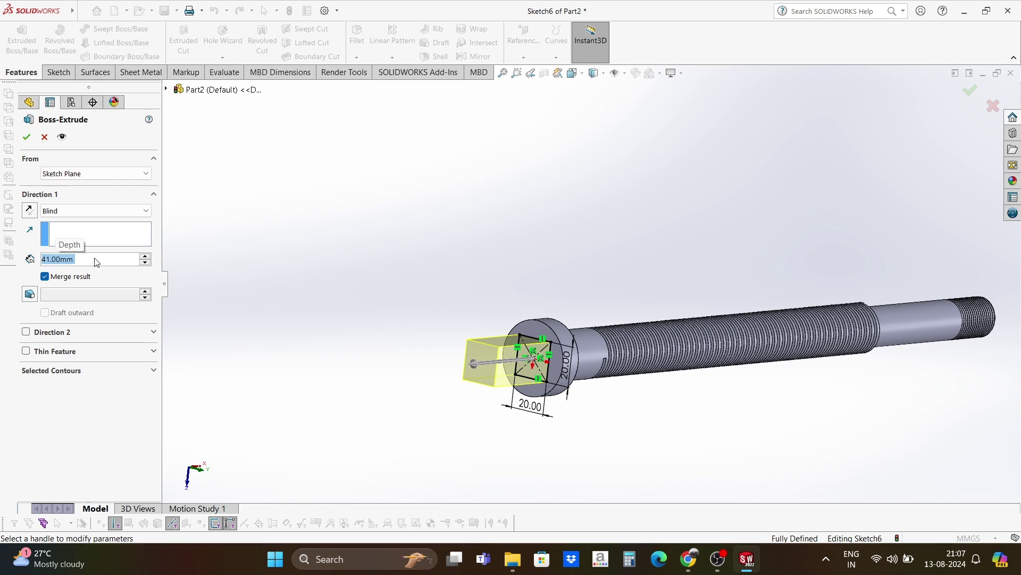
middle_drag(548, 363, 650, 328)
click(27, 138)
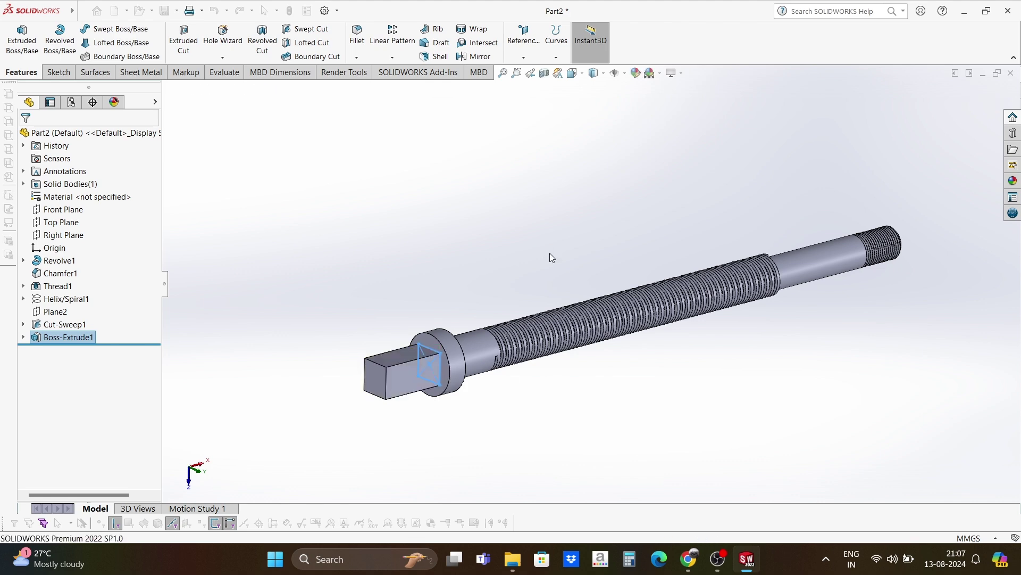
middle_drag(537, 304, 641, 298)
Chamfer both circular collar edges at 0.5 mm × 45°.
click(357, 56)
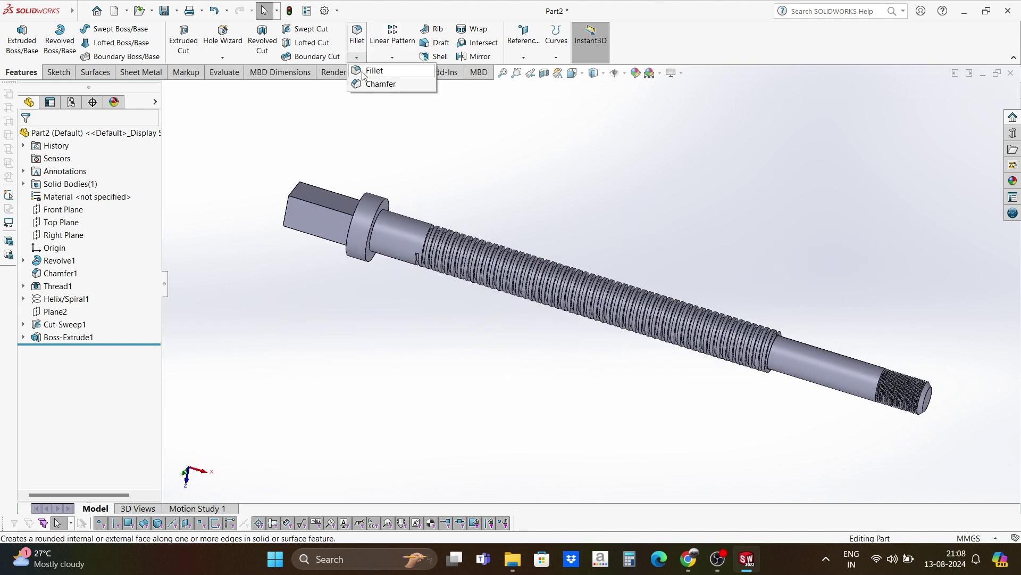
click(372, 85)
click(363, 203)
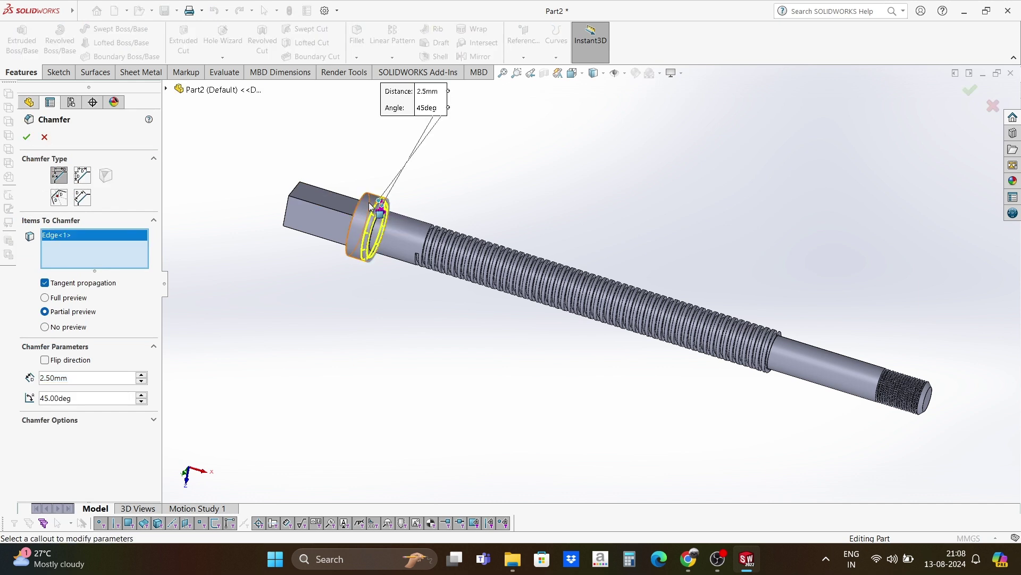
click(362, 202)
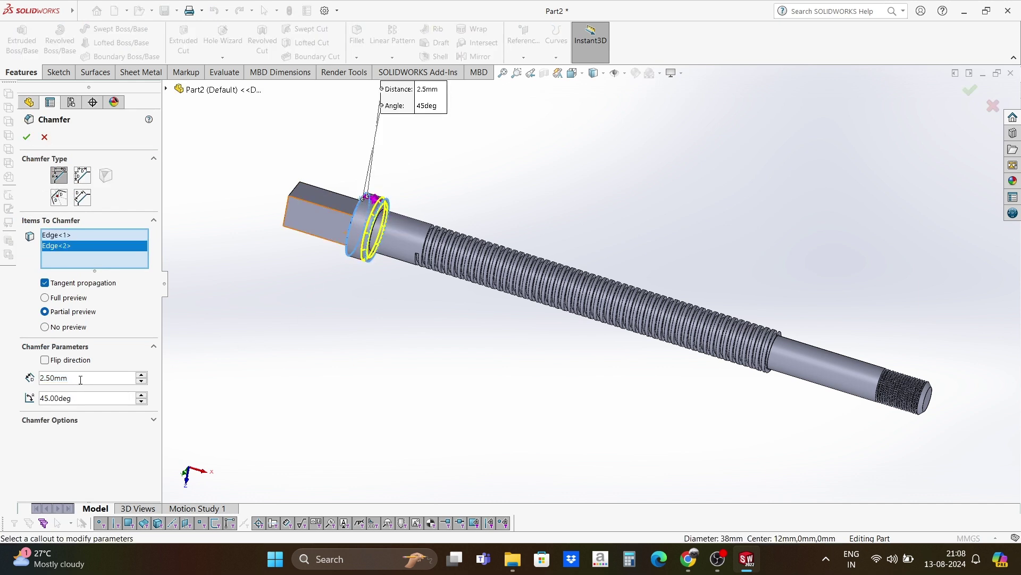
text(0.5)
key(Return)
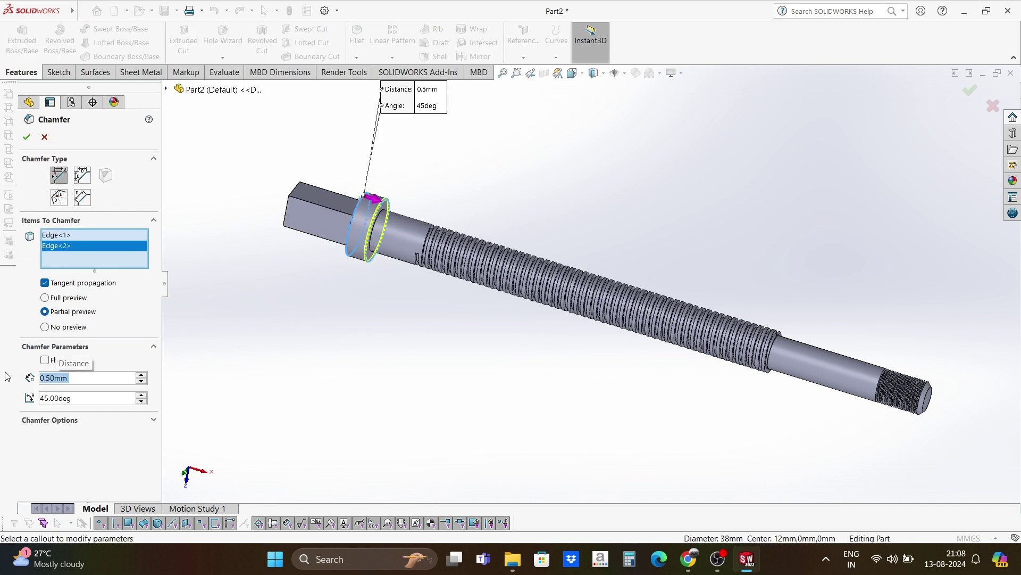
click(27, 137)
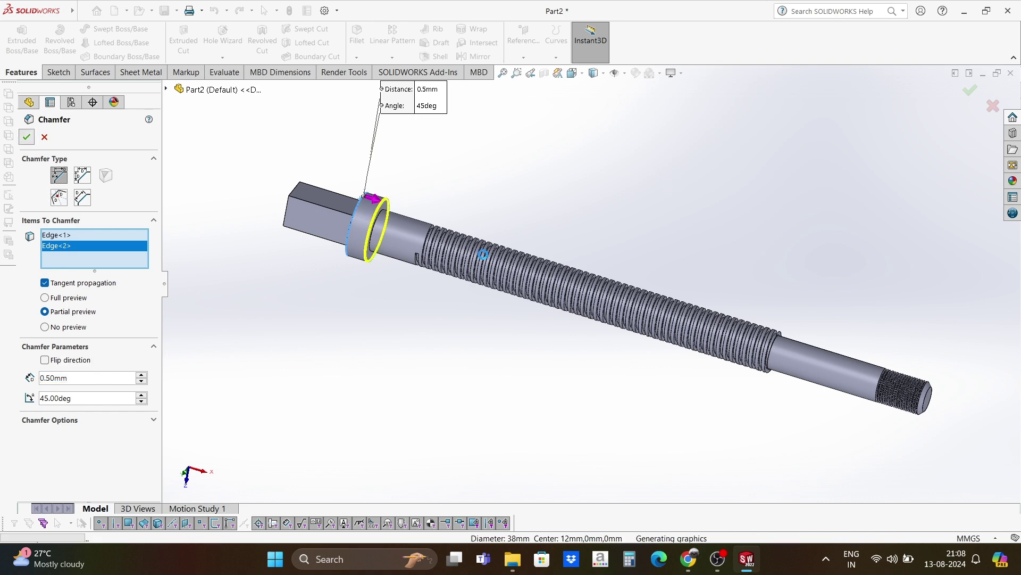
scroll(813, 334, down, 3)
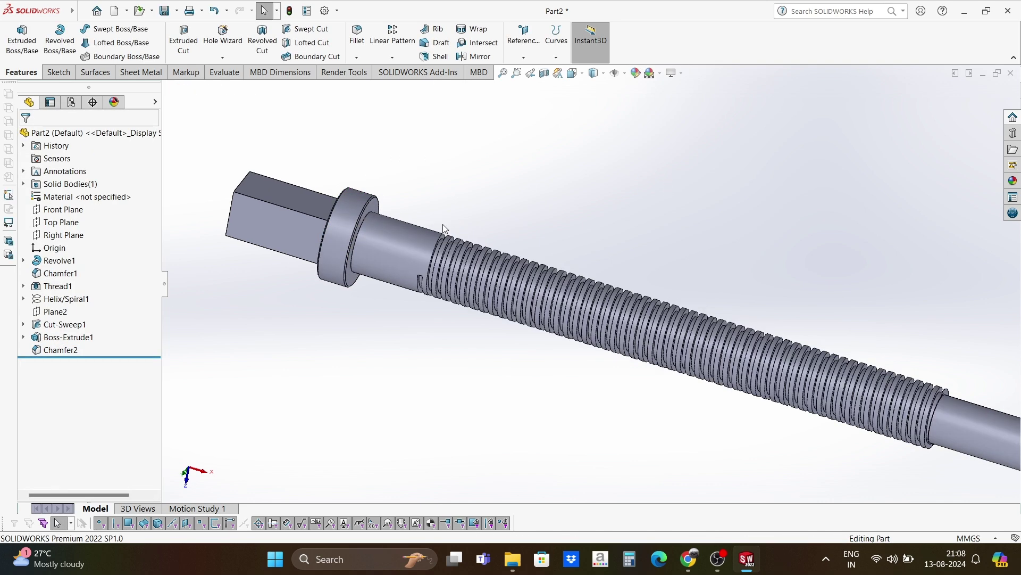
scroll(813, 334, up, 5)
middle_drag(813, 329, 809, 314)
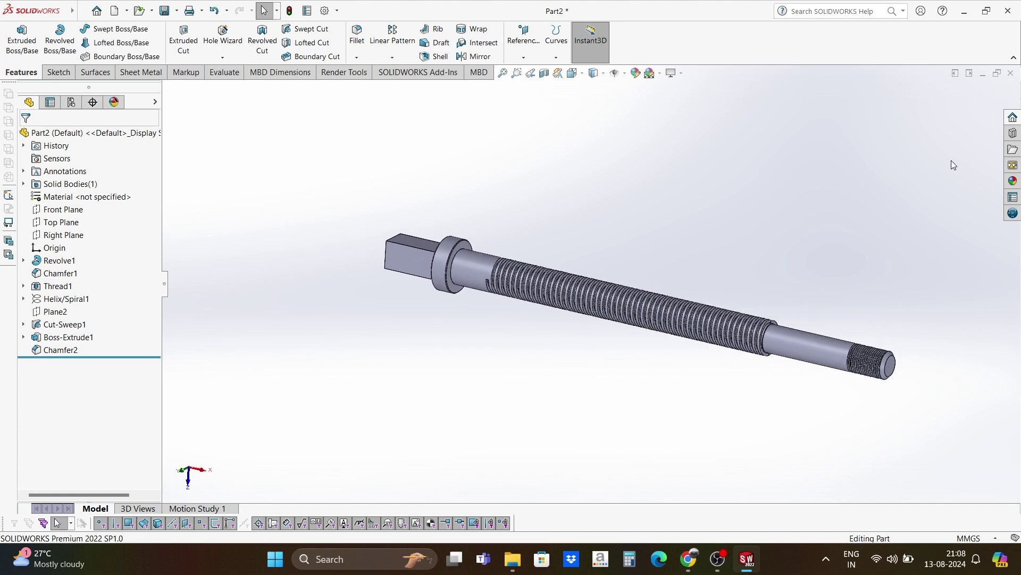
Apply the Metal > polished steel appearance to the whole screw.
click(1013, 180)
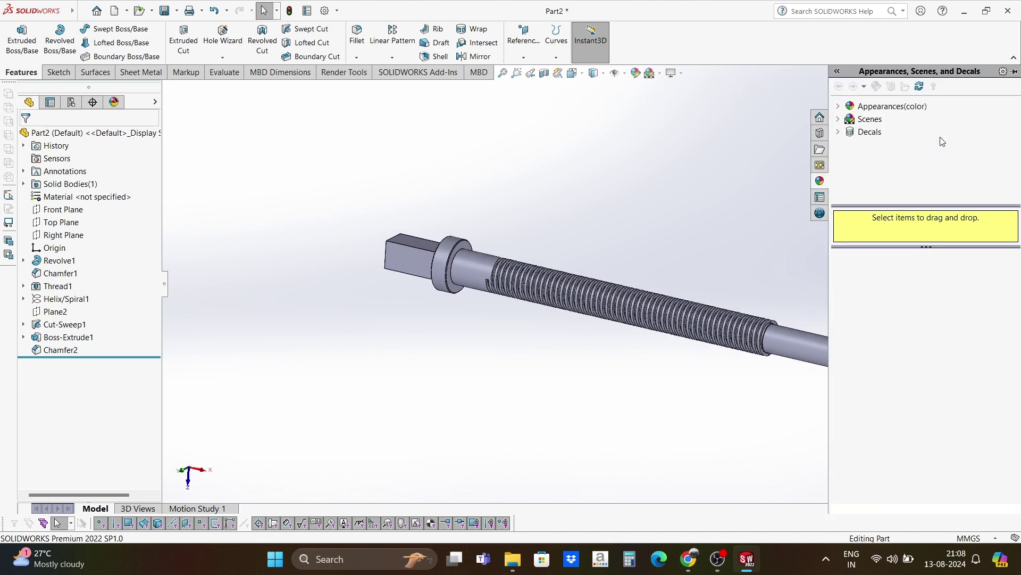
double_click(864, 106)
scroll(618, 225, up, 3)
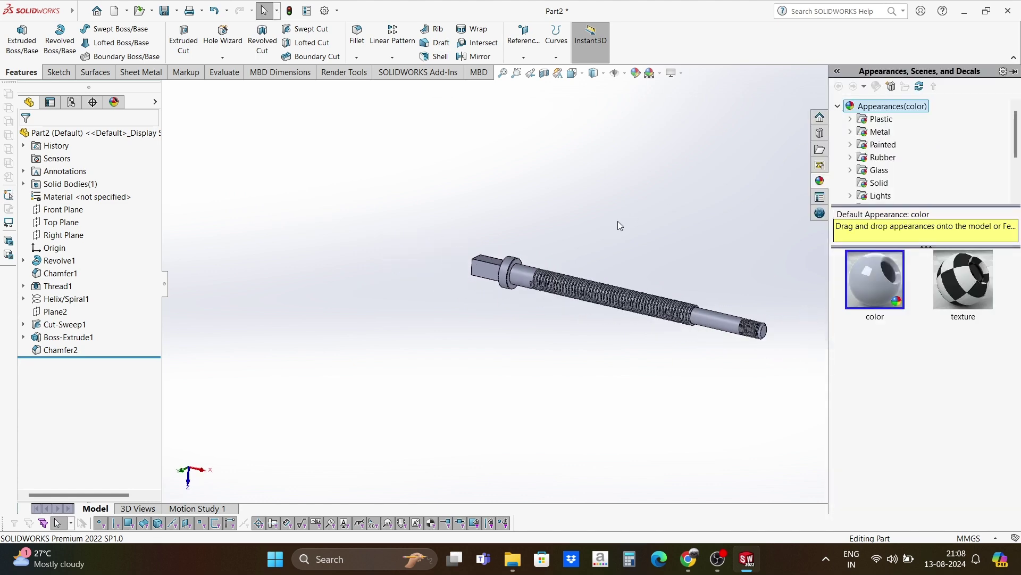
click(878, 132)
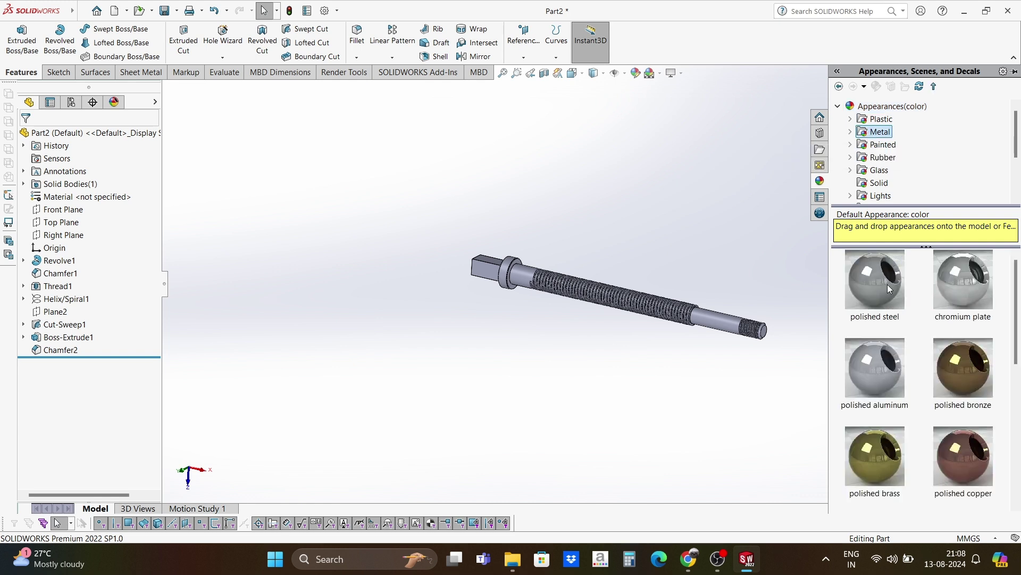
drag(889, 279, 726, 321)
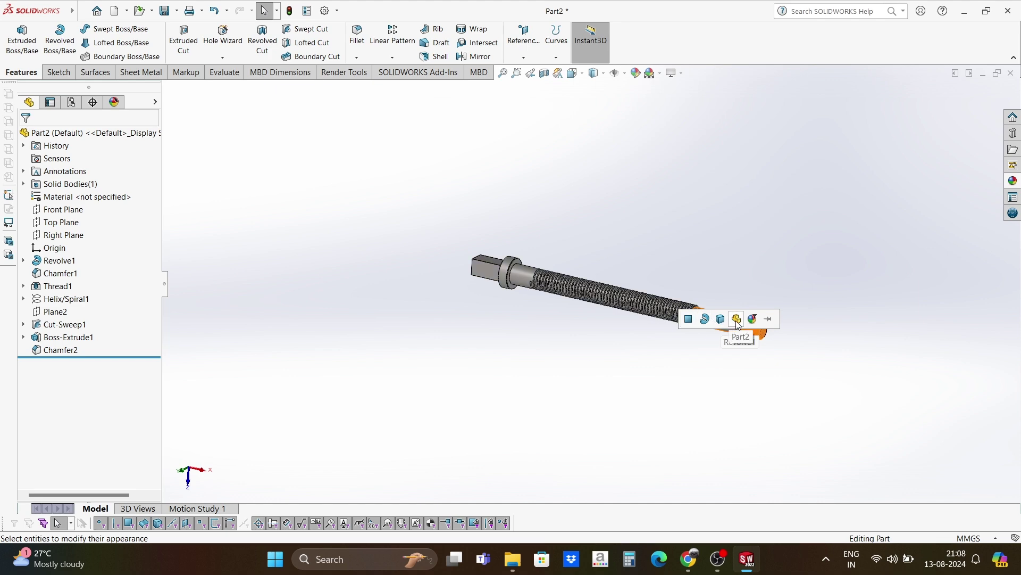
click(737, 325)
scroll(731, 319, down, 3)
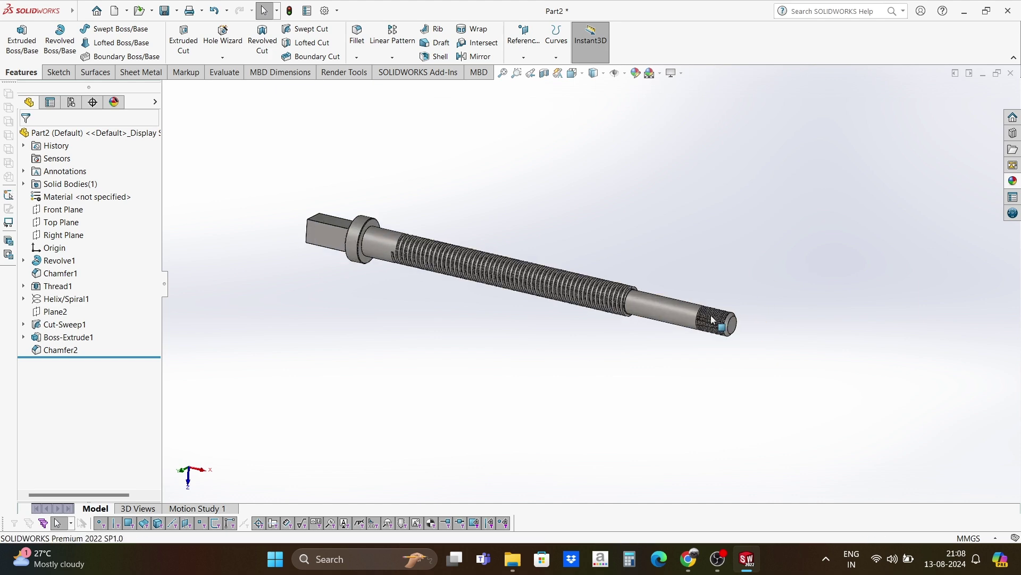
Apply the Basic Scenes > Backdrop - Studio Room 2 scene.
click(1010, 182)
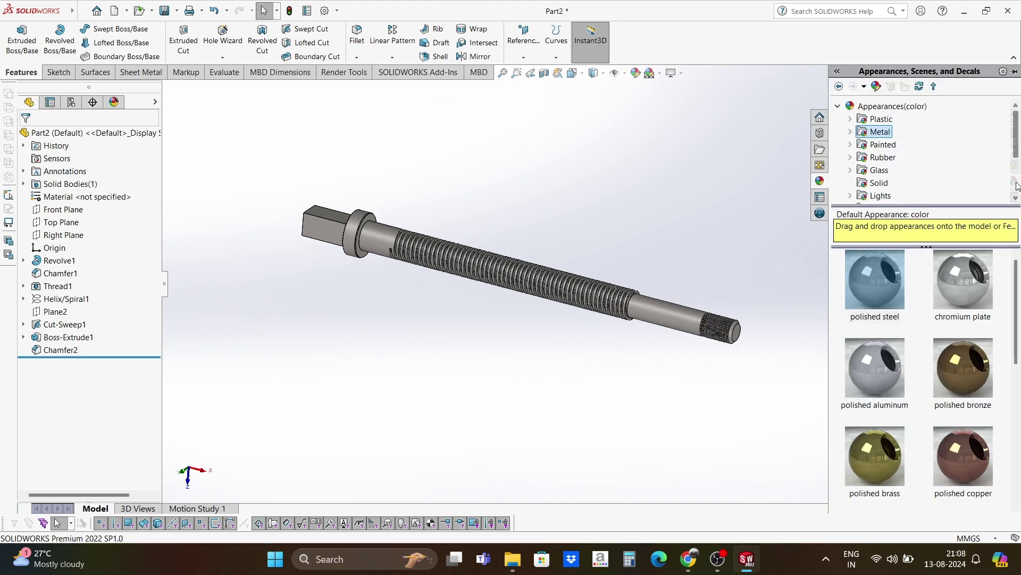
click(839, 107)
click(839, 119)
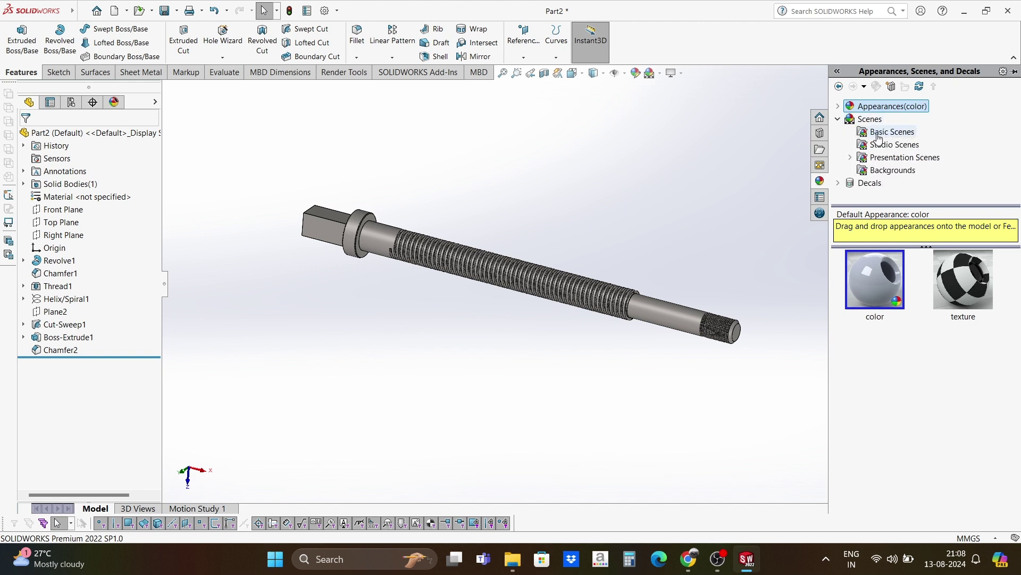
click(878, 135)
scroll(917, 407, down, 5)
double_click(886, 450)
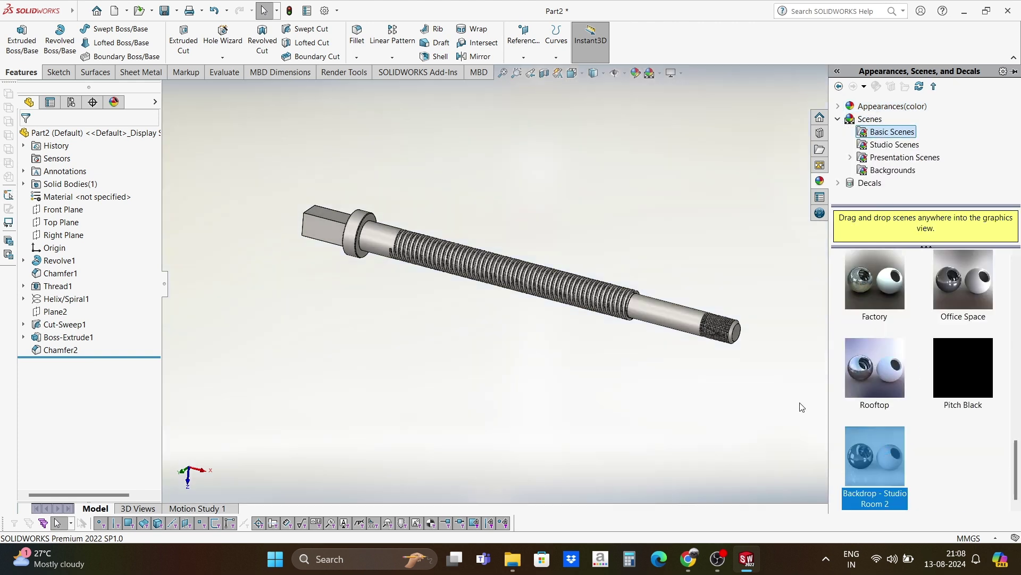
Enable RealView Graphics and zoom in and out to check the screw's steel reflections.
click(675, 72)
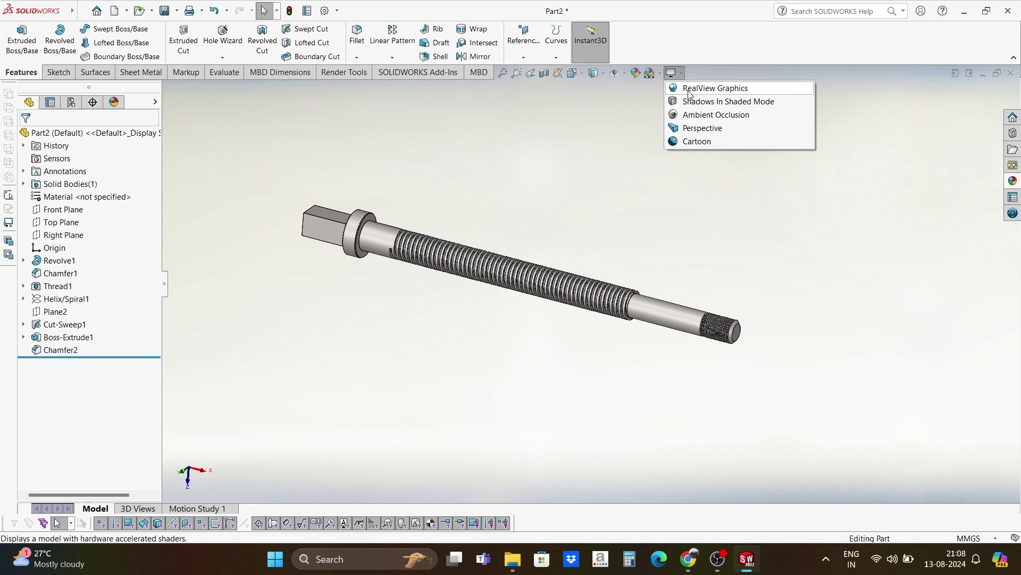
click(690, 94)
scroll(356, 238, down, 3)
scroll(381, 228, up, 3)
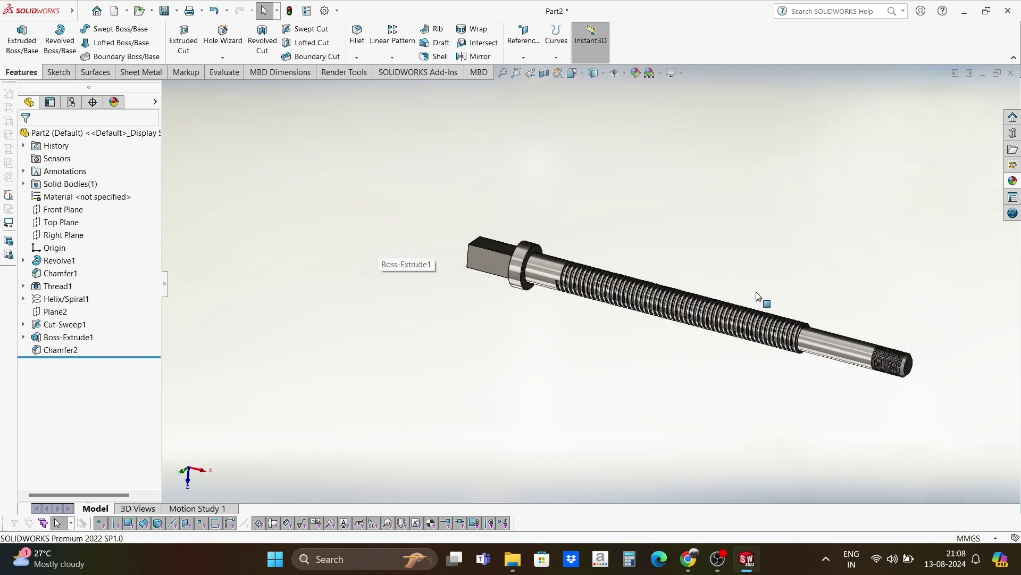
scroll(968, 320, down, 3)
scroll(798, 372, up, 3)
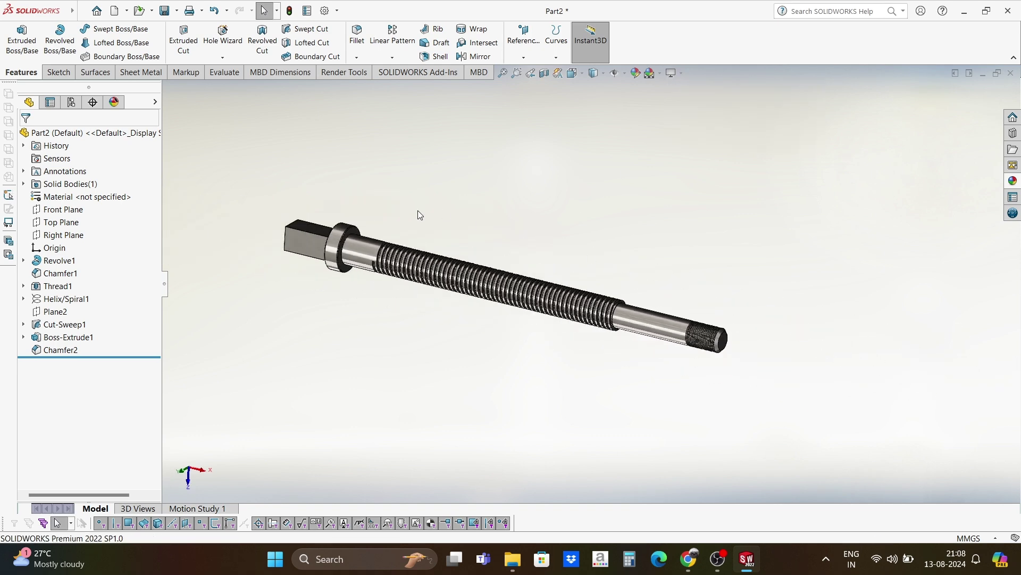
scroll(444, 287, down, 3)
scroll(452, 239, down, 2)
scroll(440, 278, up, 4)
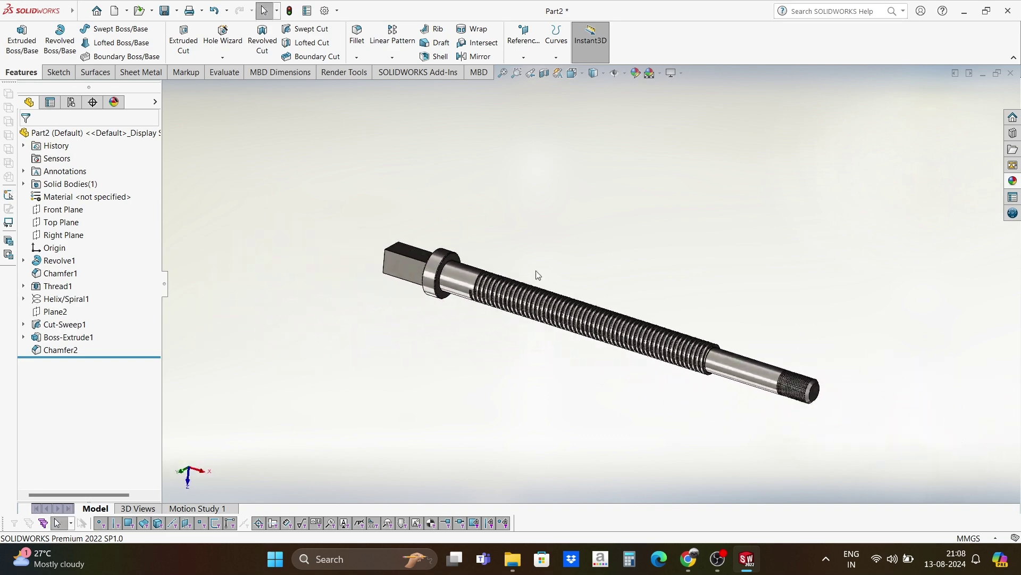
scroll(872, 403, down, 2)
scroll(862, 407, down, 3)
Orbit the screw so the threaded end faces the viewer and inspect it.
middle_drag(855, 410, 692, 399)
scroll(679, 398, down, 2)
scroll(631, 351, up, 5)
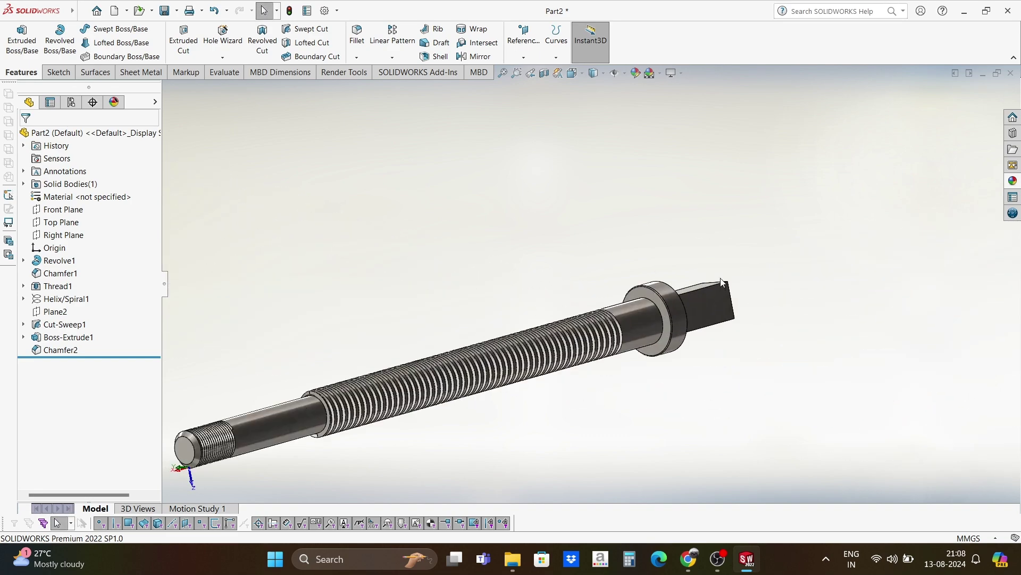